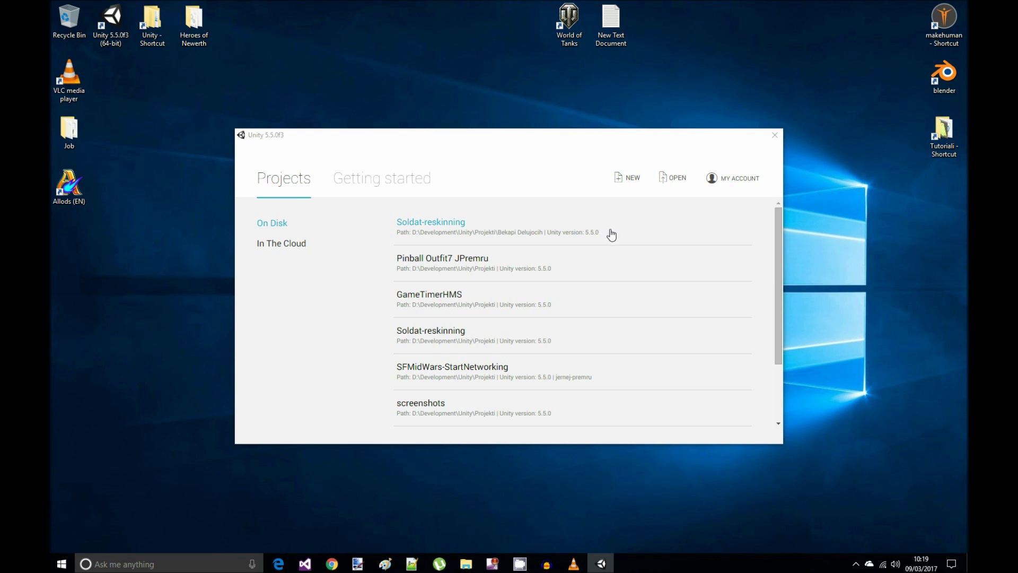
# - Create a new 3D project named PinballTutorial
pyautogui.click(634, 183)
pyautogui.click(449, 258)
pyautogui.write('PinballTutori')
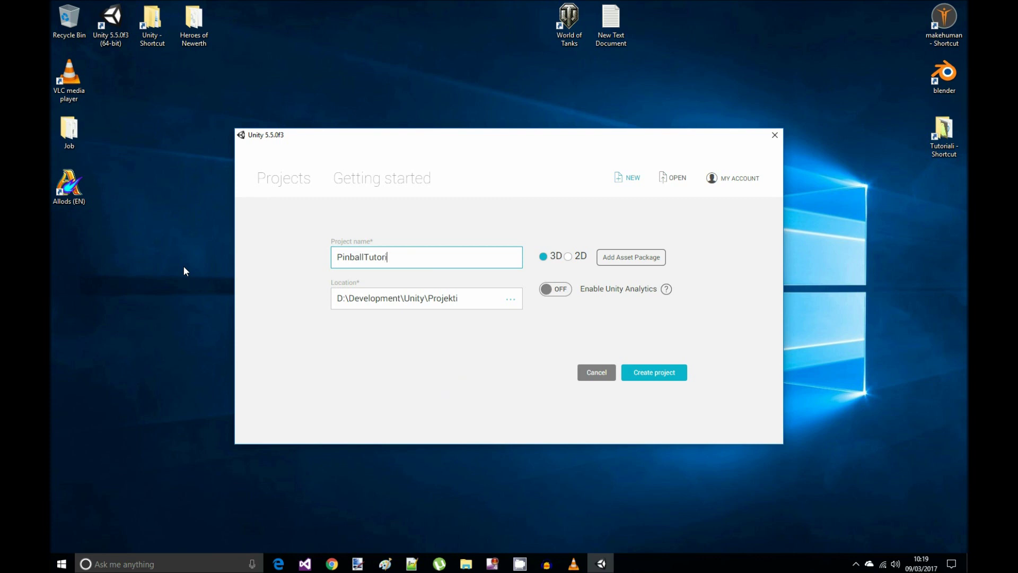
pyautogui.write('al')
pyautogui.click(646, 376)
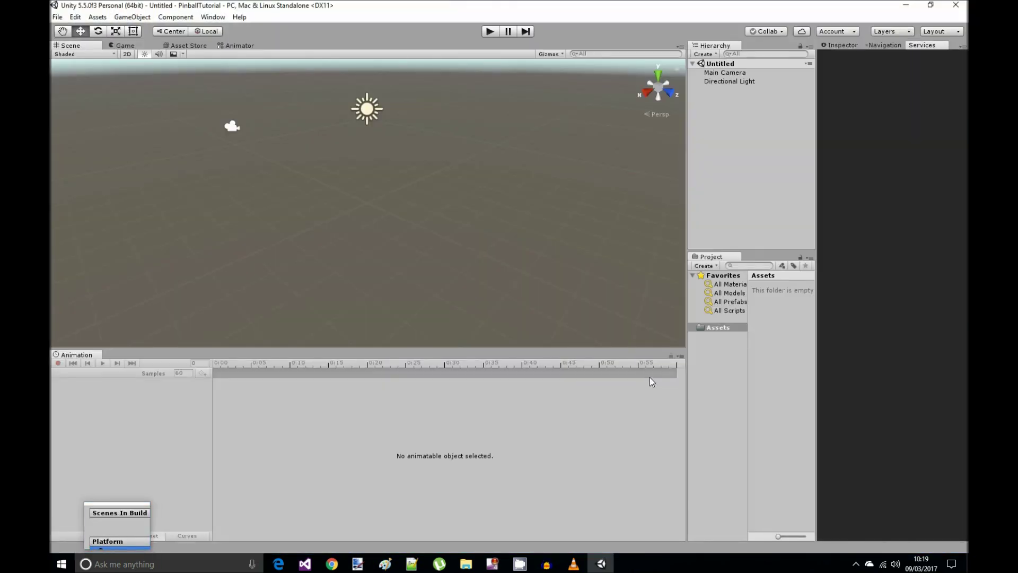
# - Bring up the object properties view and add a 3D plane to the scene
pyautogui.click(843, 46)
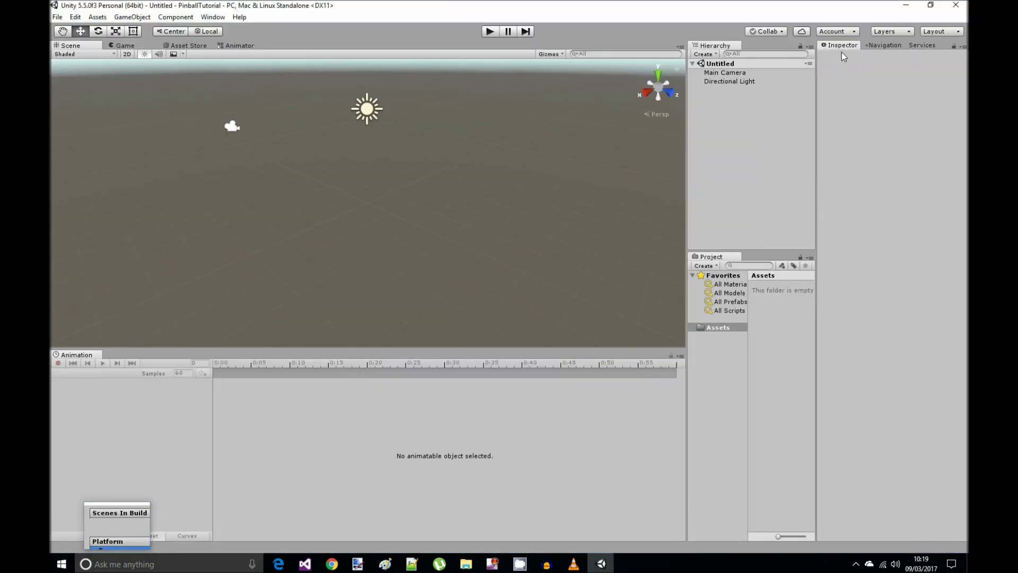
pyautogui.rightClick(720, 135)
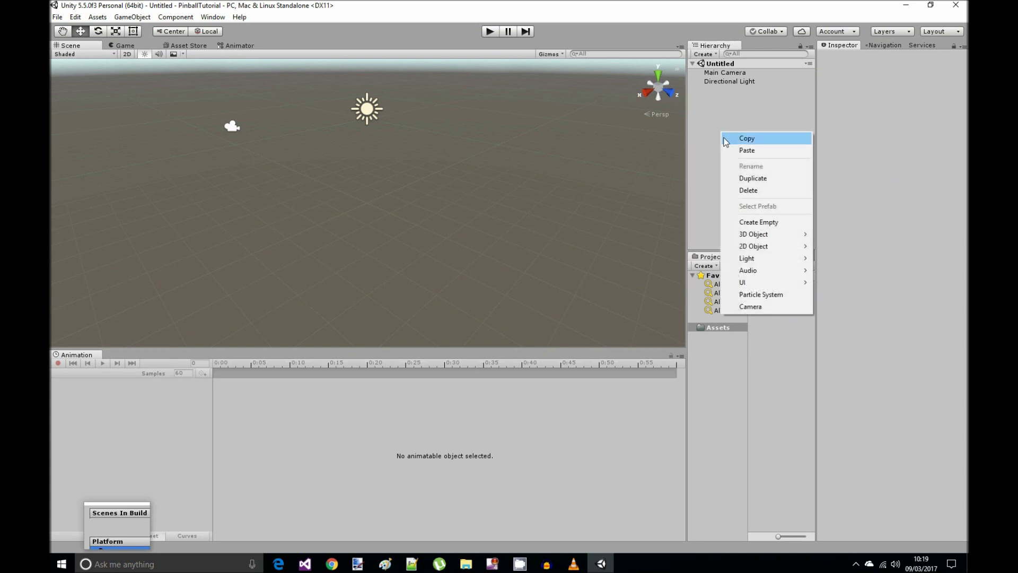
pyautogui.moveTo(768, 234)
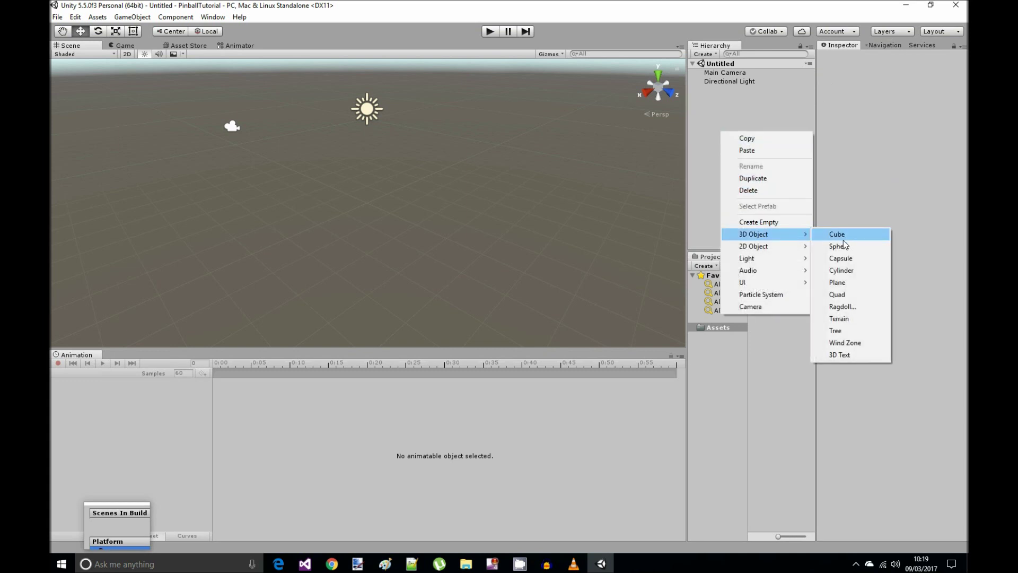
pyautogui.click(853, 283)
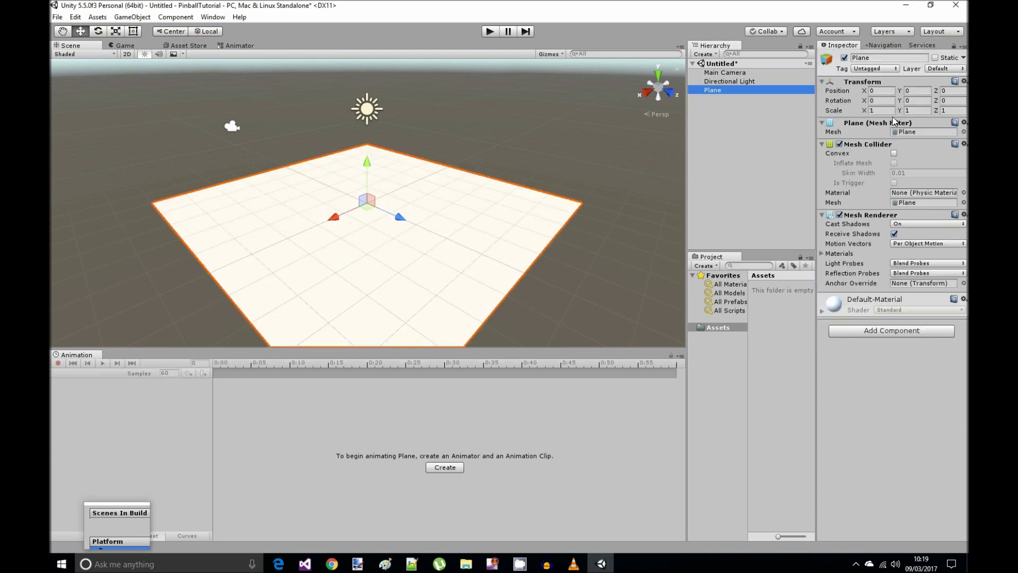
# - Scale the plane to 0.56 on X and 1.31 on Z, and rename it Table
pyautogui.moveTo(396, 216); pyautogui.dragTo(654, 189, button='right')
pyautogui.press('w')
pyautogui.press('f')
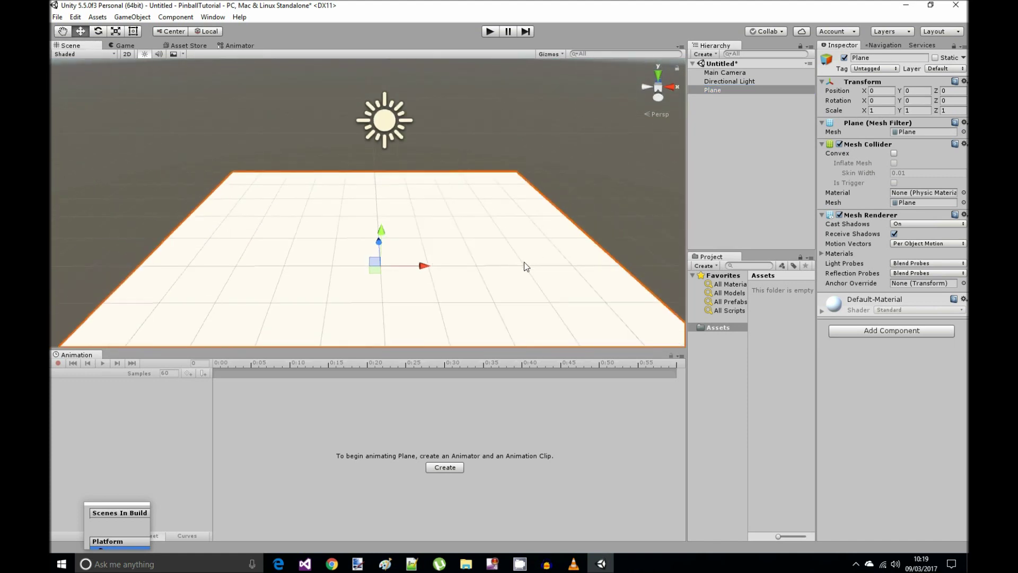
pyautogui.scroll(3, 522, 227)
pyautogui.scroll(-2, 517, 236)
pyautogui.scroll(-2, 478, 233)
pyautogui.moveTo(478, 233); pyautogui.dragTo(448, 229, button='middle')
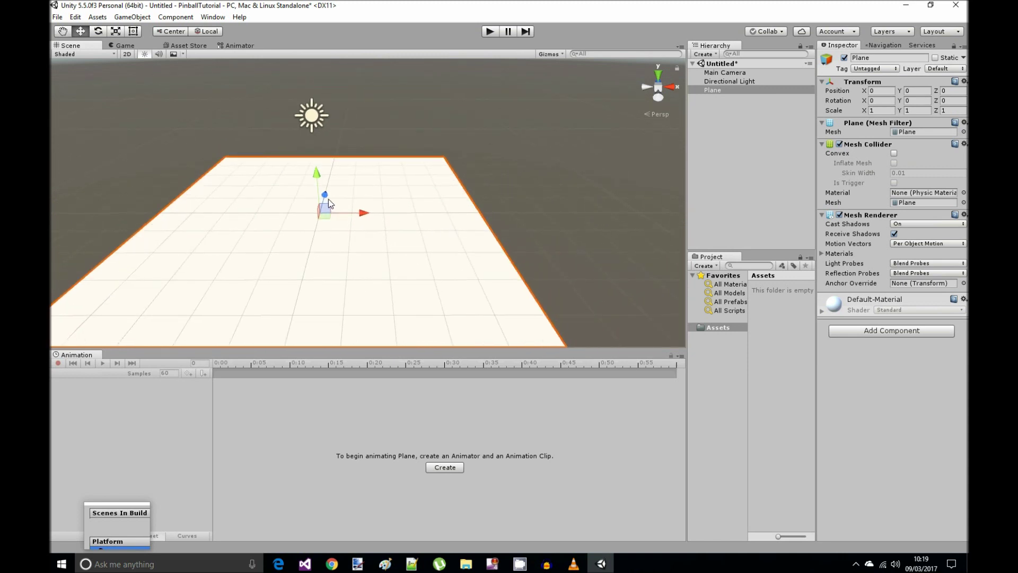
pyautogui.moveTo(338, 274); pyautogui.dragTo(350, 268, button='middle')
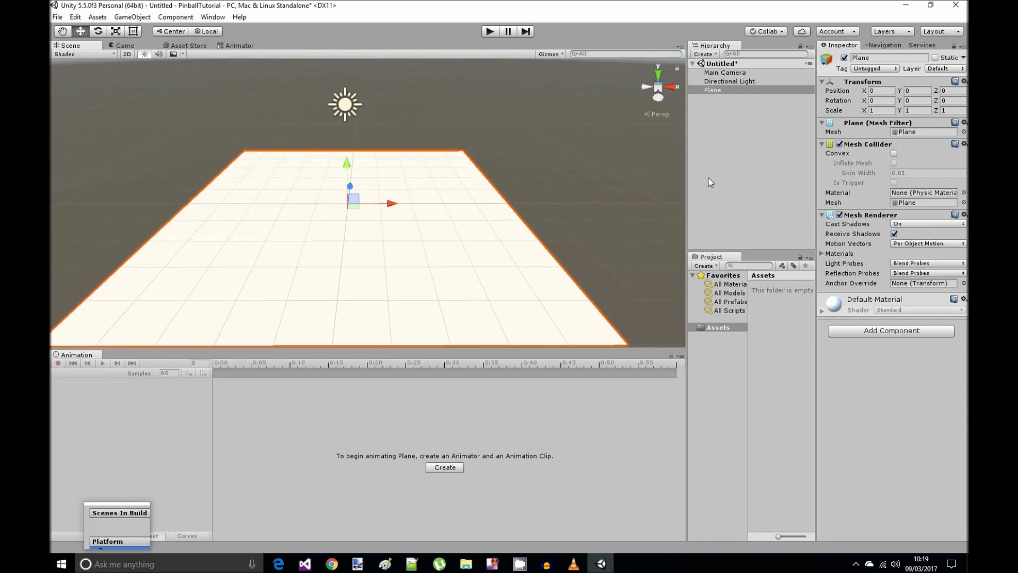
pyautogui.click(881, 111)
pyautogui.write('0.56')
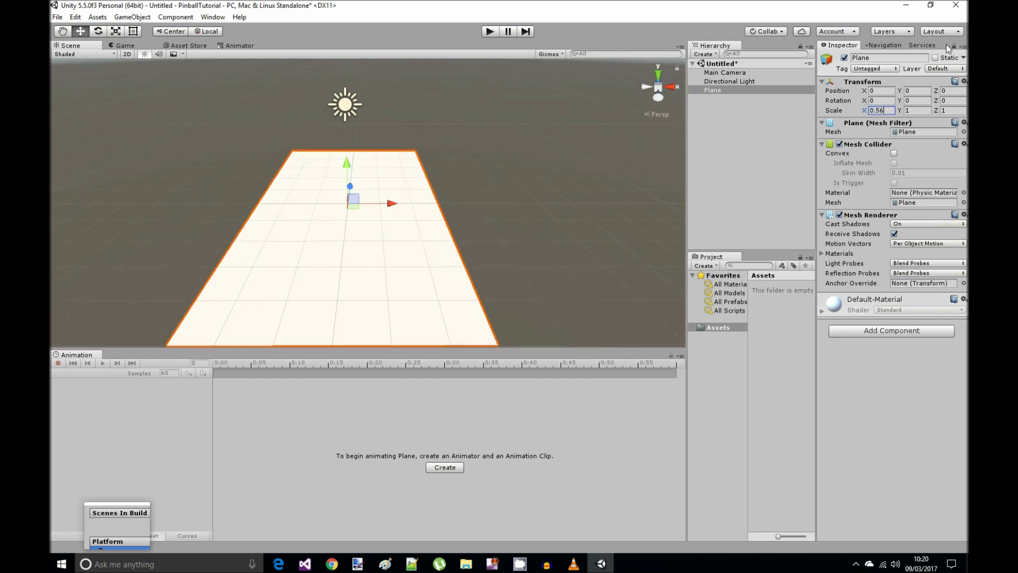
pyautogui.click(948, 111)
pyautogui.write('.31')
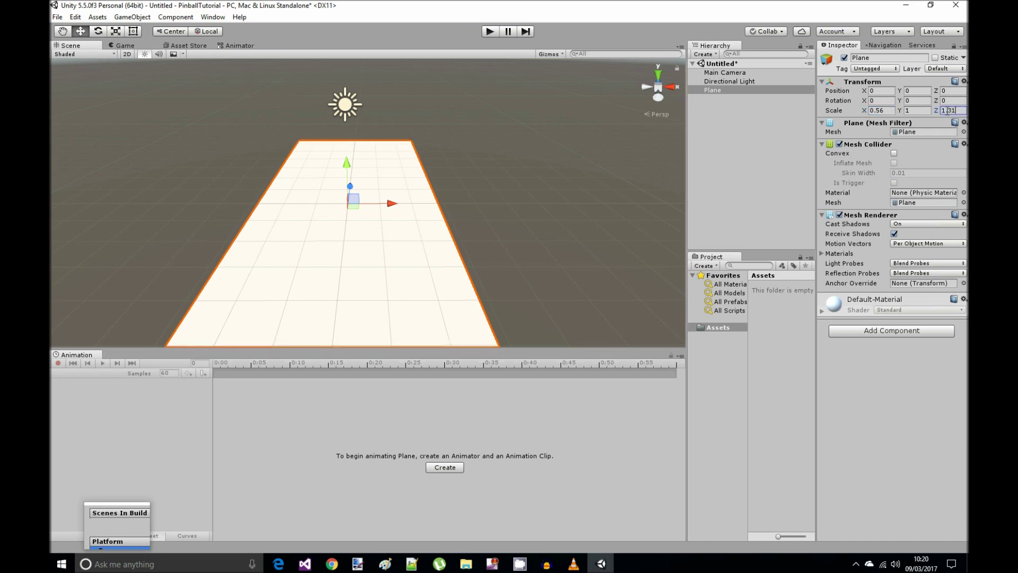
pyautogui.click(884, 58)
pyautogui.write('Table')
# - Save the scene as PinballScene in the project's Assets folder
pyautogui.click(57, 17)
pyautogui.click(76, 58)
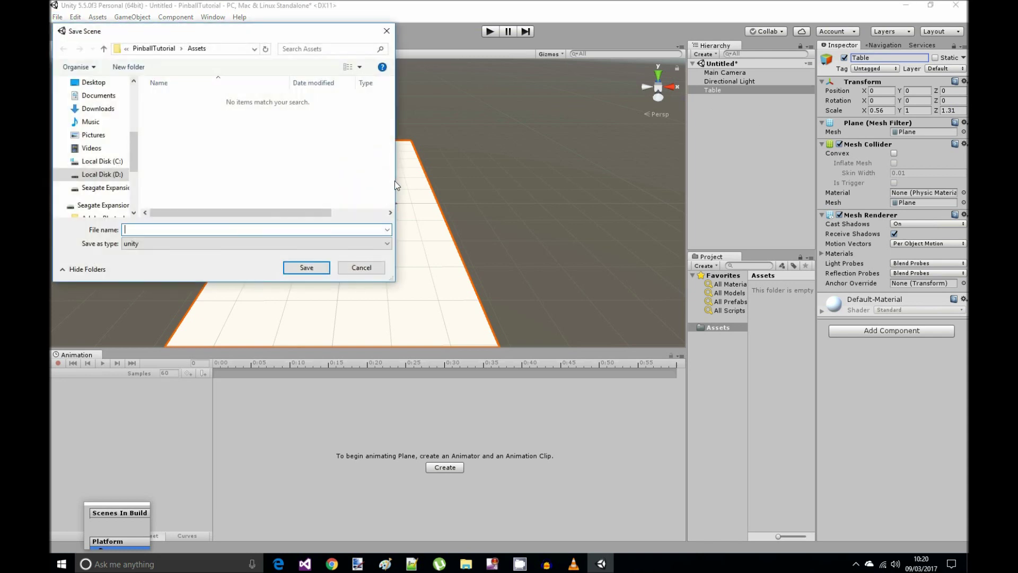
pyautogui.write('PinballScene')
pyautogui.press('Return')
# - Add a 3D sphere to the scene as a separate object from the table
pyautogui.moveTo(441, 249); pyautogui.dragTo(448, 227, button='middle')
pyautogui.scroll(-3, 449, 228)
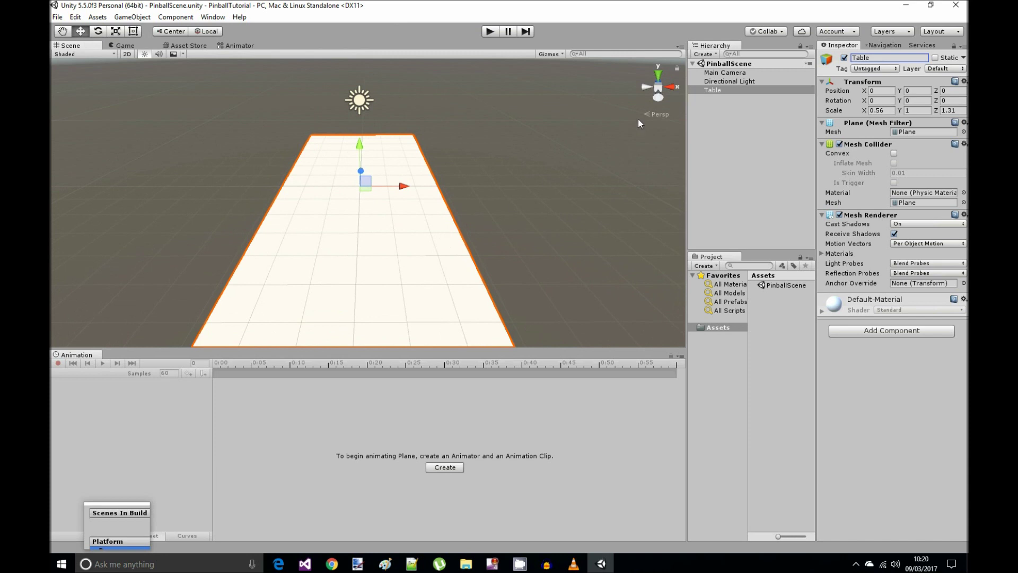
pyautogui.click(715, 128)
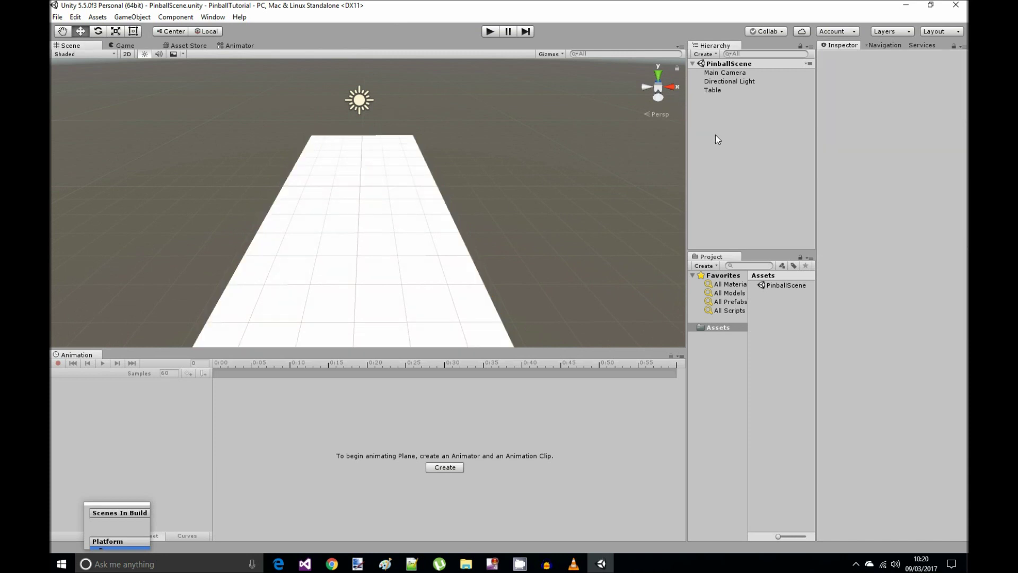
pyautogui.rightClick(716, 136)
pyautogui.moveTo(752, 239)
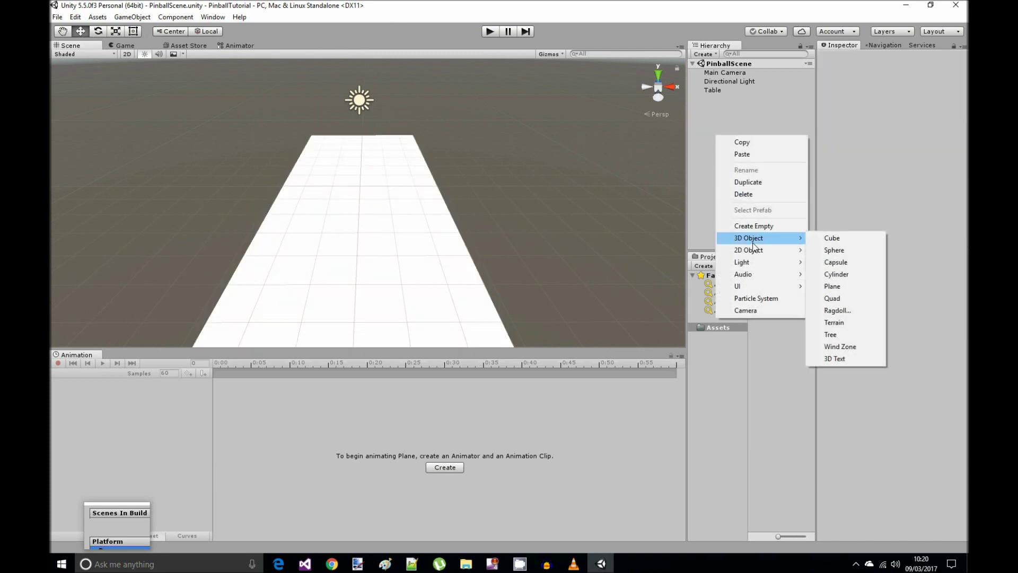
pyautogui.click(843, 249)
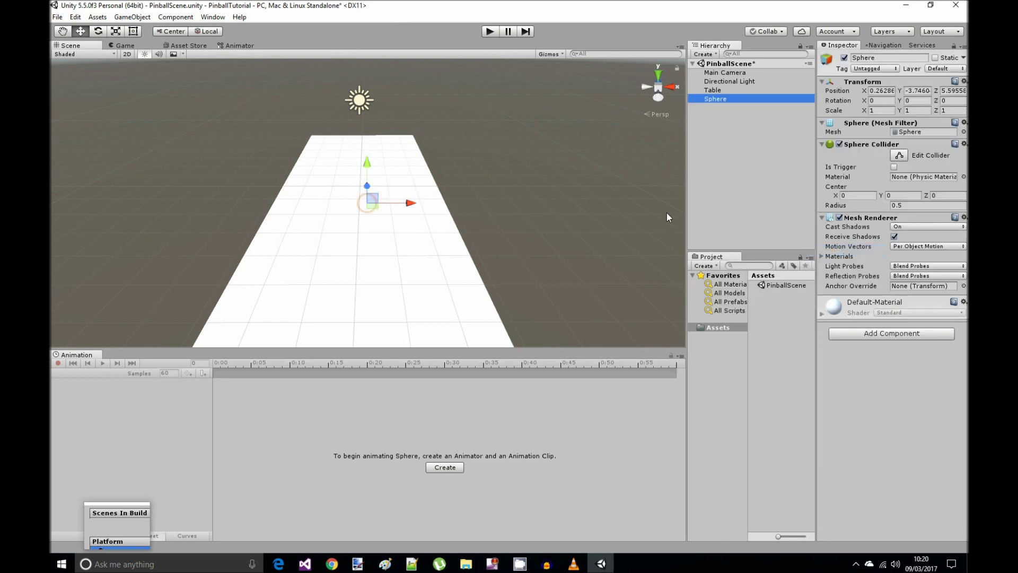
# - Reset the sphere's transform and raise it above the table to a Y position of about 1.13
pyautogui.click(964, 81)
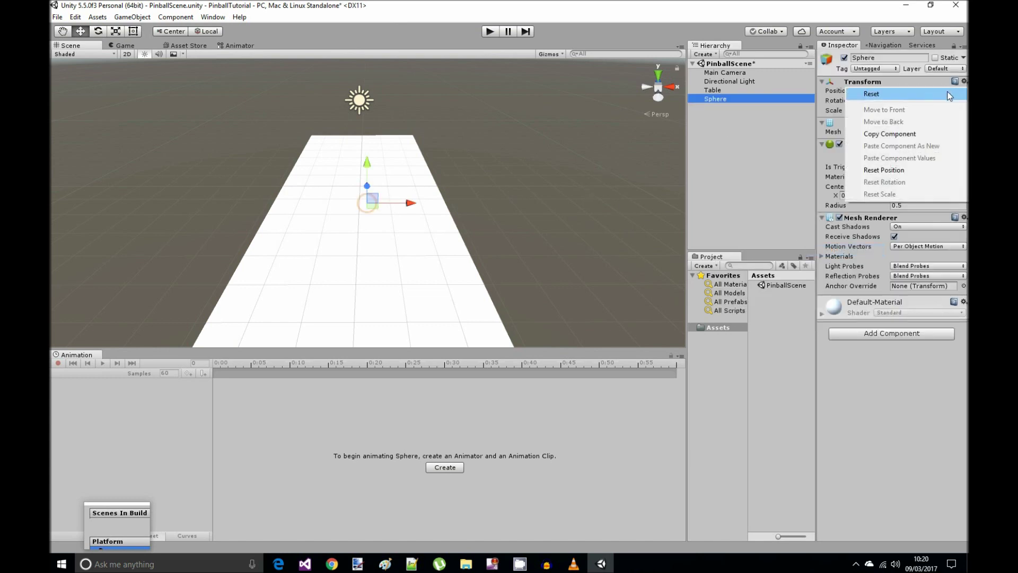
pyautogui.click(947, 91)
pyautogui.moveTo(358, 145); pyautogui.dragTo(360, 119)
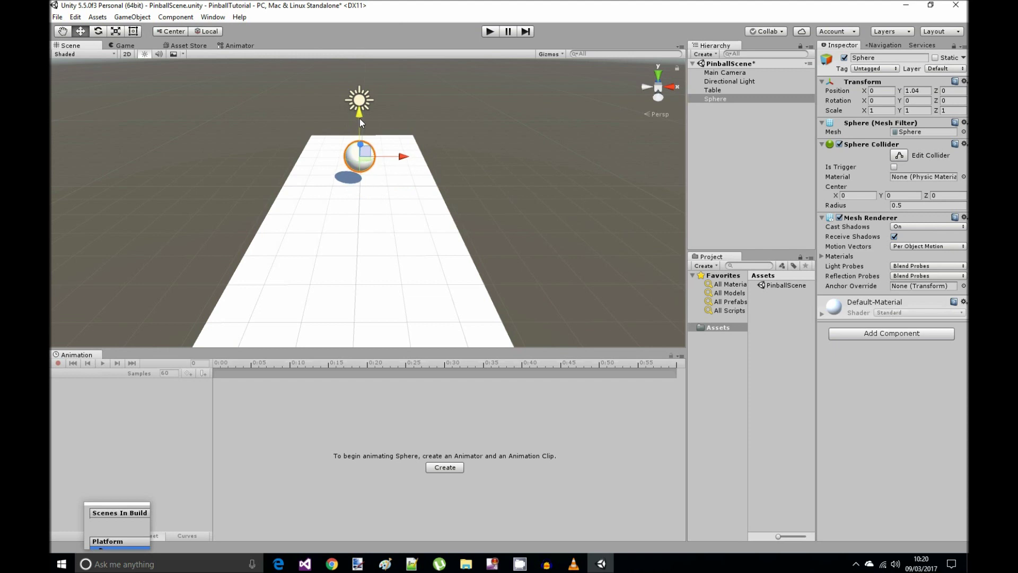
# - Set the sphere's scale to 0.27 on the X, Y and Z axes
pyautogui.click(880, 111)
pyautogui.write('.2')
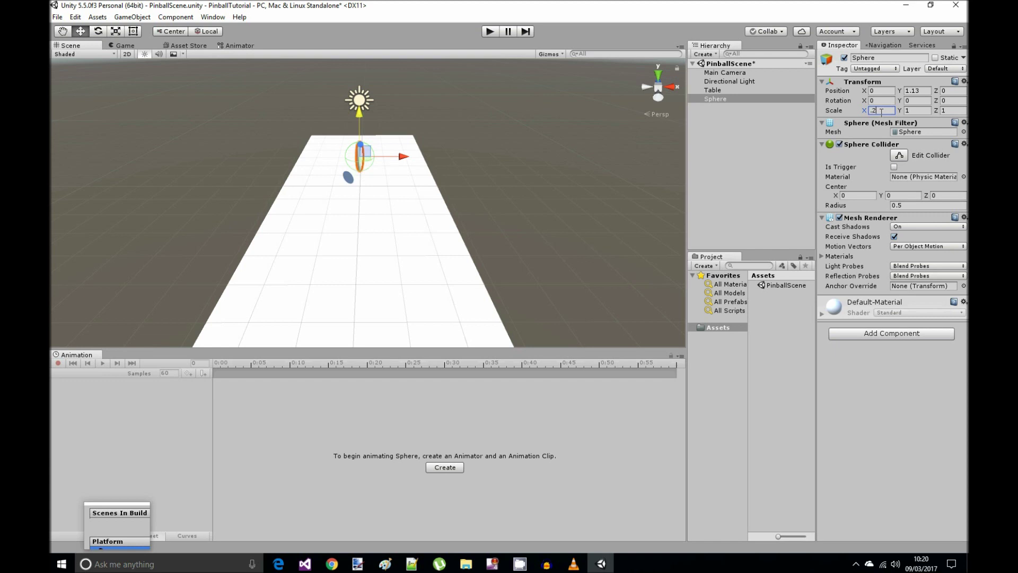
pyautogui.write('7')
pyautogui.press('Return')
pyautogui.hotkey('ctrl', 'c')
pyautogui.click(916, 110)
pyautogui.hotkey('ctrl', 'v')
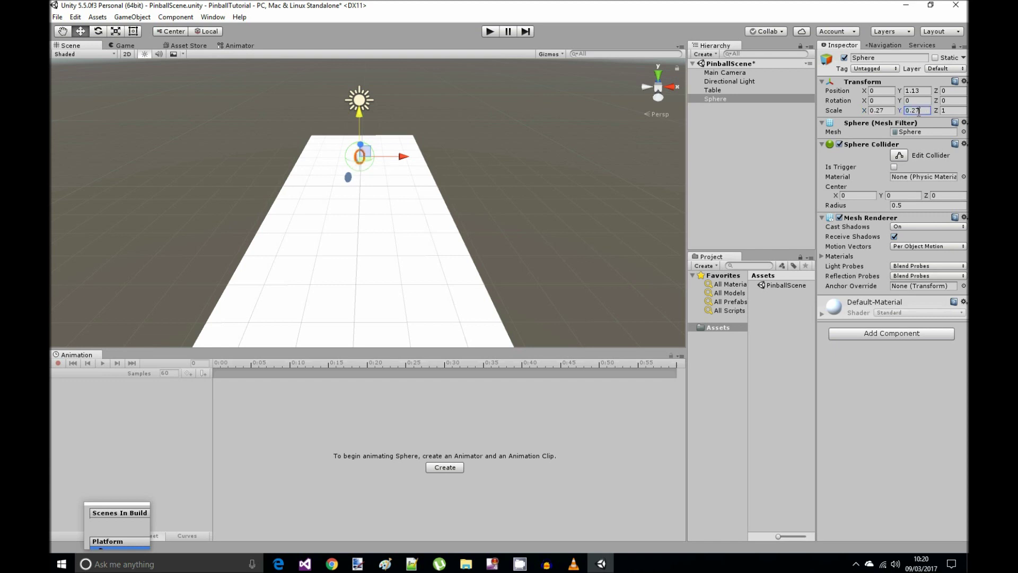
pyautogui.click(943, 111)
pyautogui.hotkey('ctrl', 'v')
# - Create a new material named BallMaterial in the Assets folder
pyautogui.scroll(1, 454, 171)
pyautogui.scroll(2, 454, 175)
pyautogui.scroll(-1, 434, 166)
pyautogui.scroll(3, 423, 186)
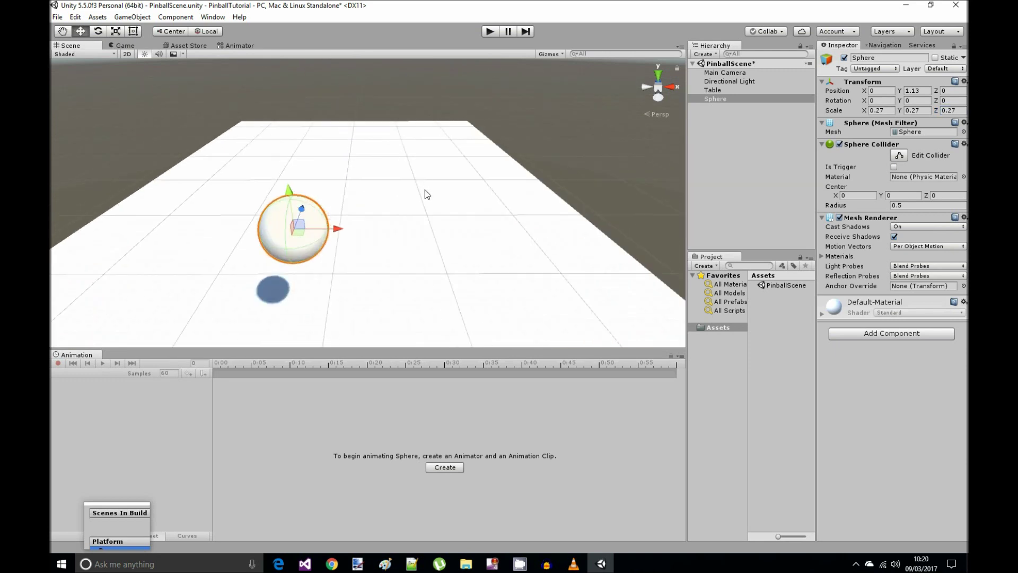
pyautogui.moveTo(425, 190); pyautogui.dragTo(513, 143, button='middle')
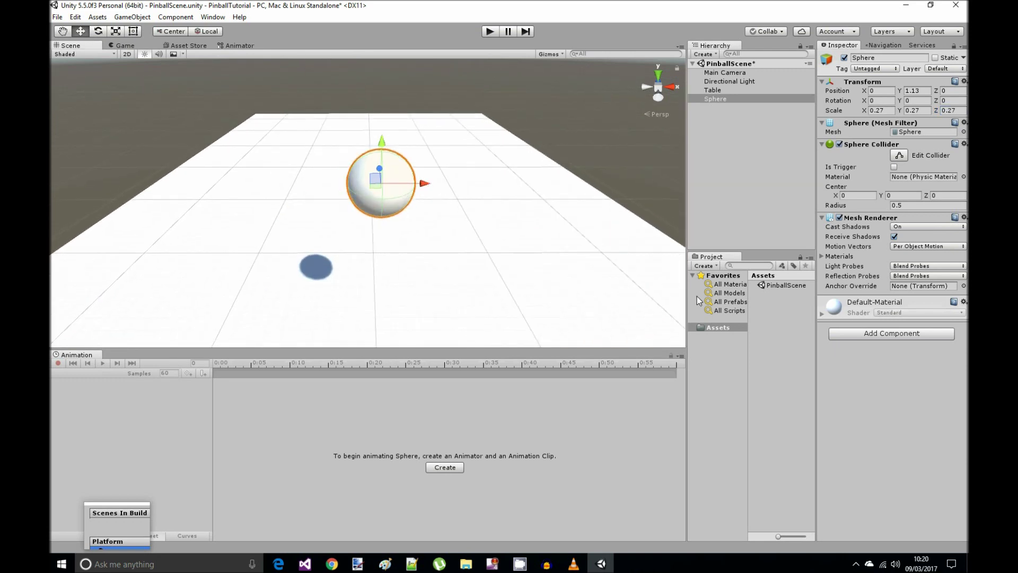
pyautogui.rightClick(769, 330)
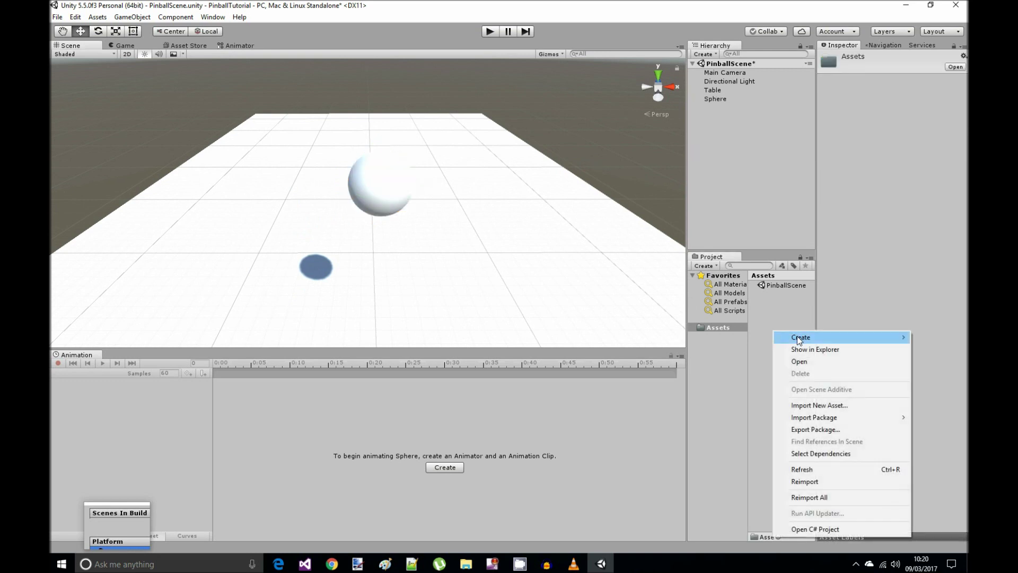
pyautogui.moveTo(799, 338)
pyautogui.click(762, 399)
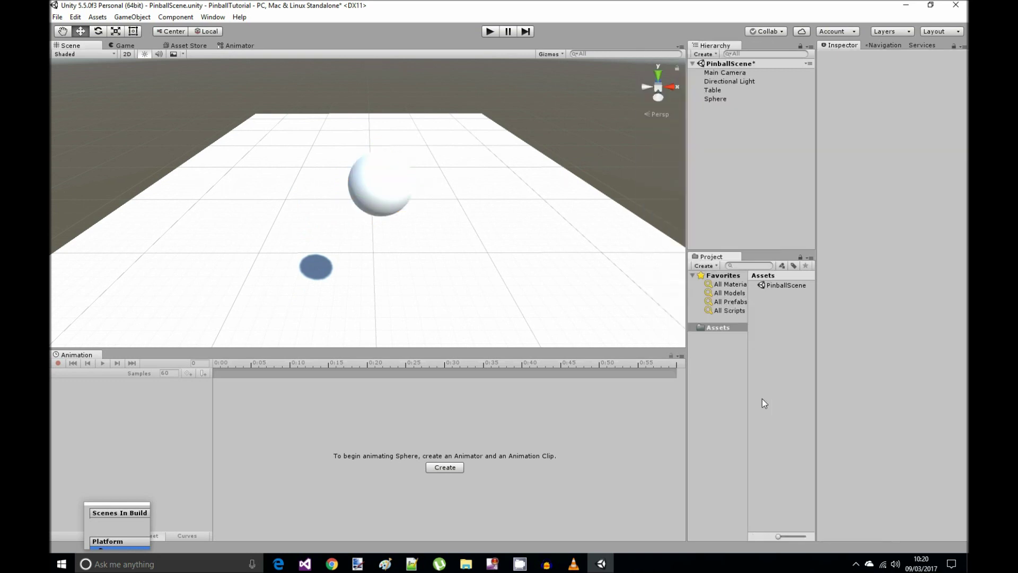
pyautogui.rightClick(762, 339)
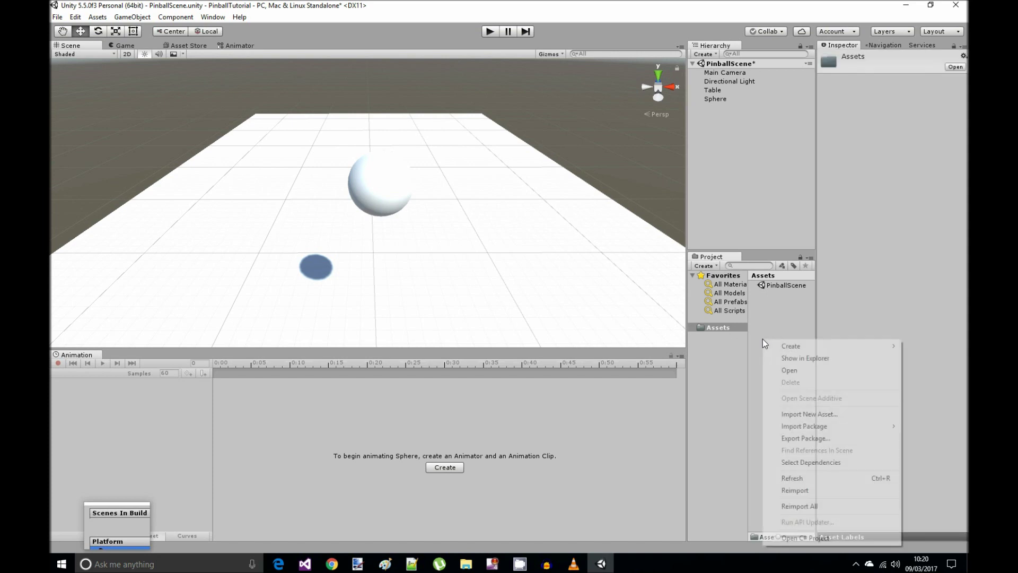
pyautogui.moveTo(793, 345)
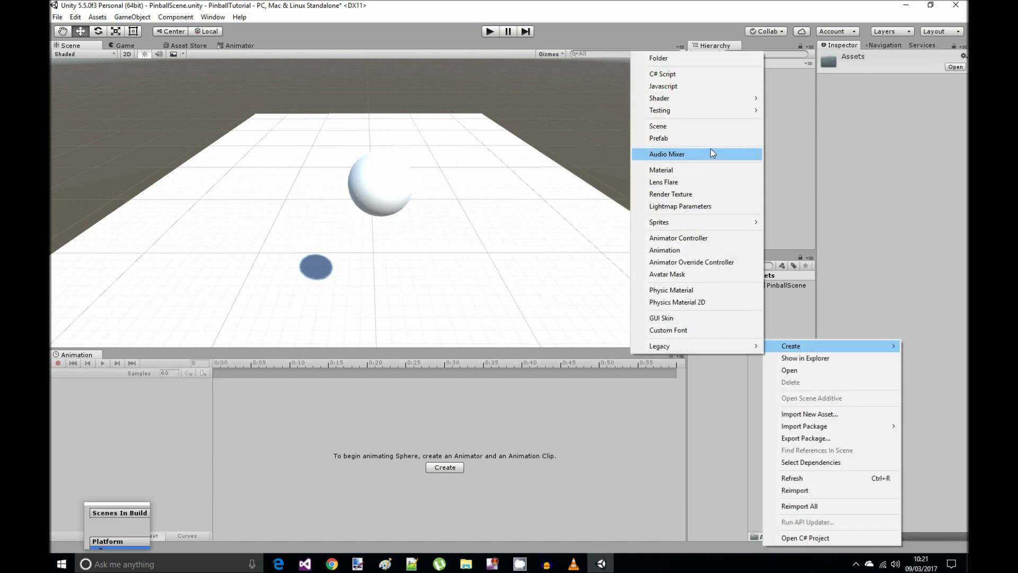
pyautogui.click(699, 169)
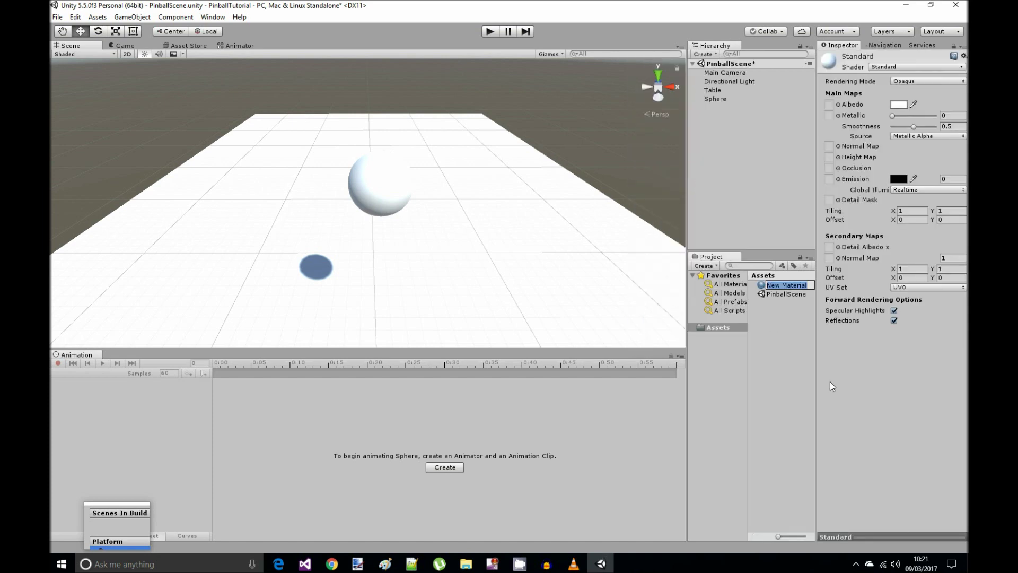
pyautogui.write('BallMaterial')
pyautogui.press('Return')
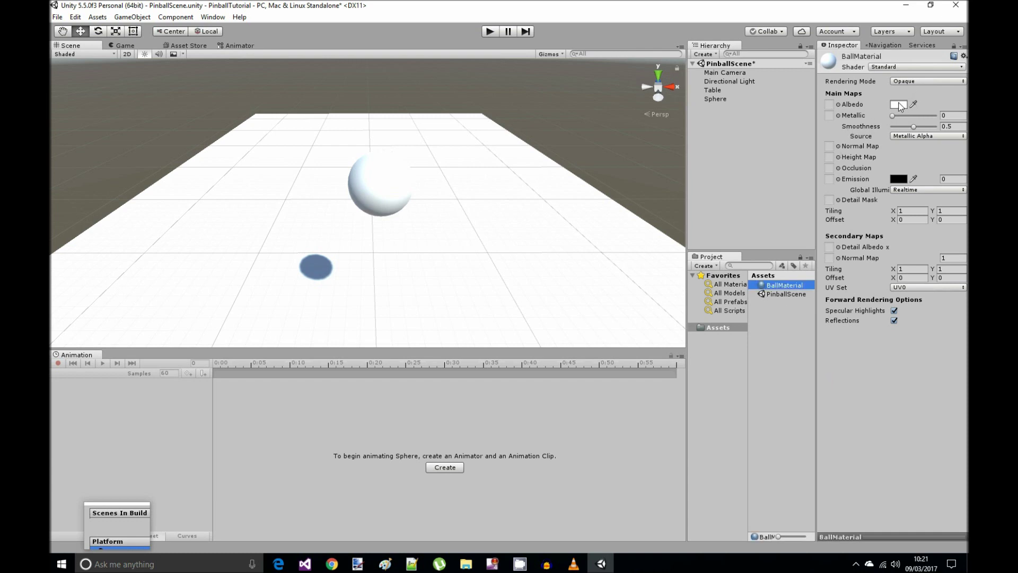
# - Set BallMaterial's albedo colour to a light grey of about RGB 191, 191, 191
pyautogui.click(899, 104)
pyautogui.moveTo(71, 62); pyautogui.dragTo(67, 73)
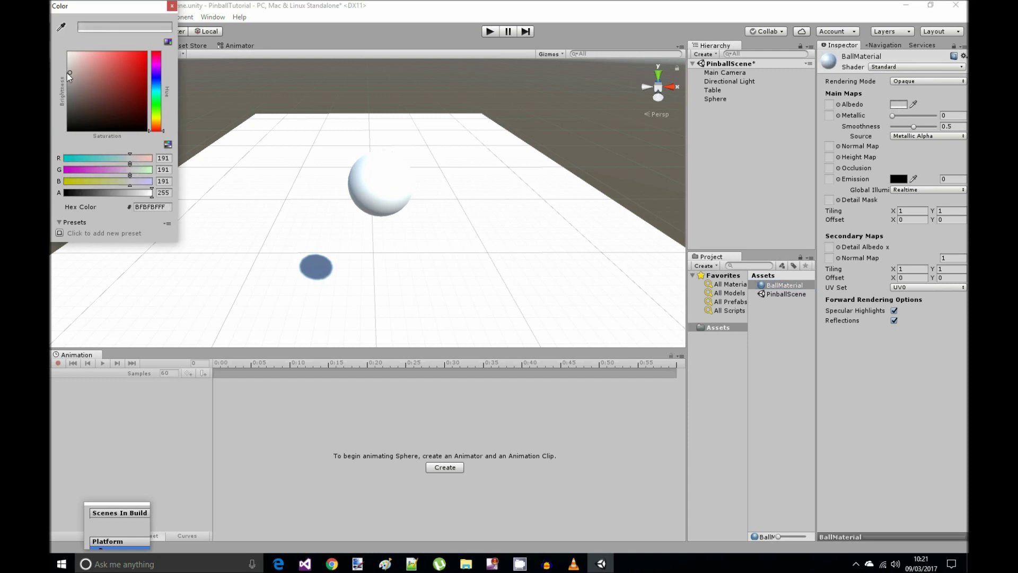
pyautogui.click(171, 6)
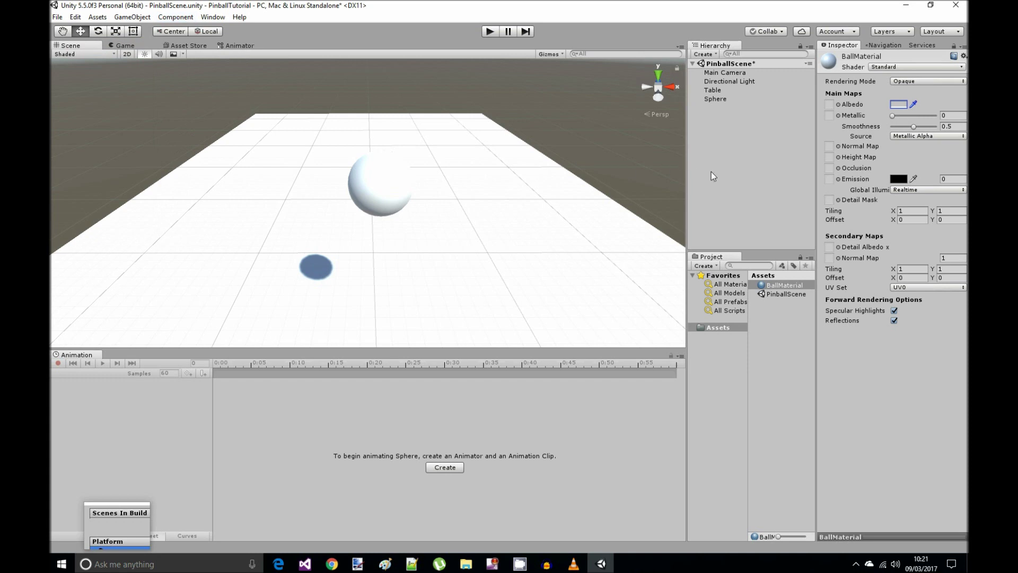
# - Apply BallMaterial to the sphere and rename the sphere BallPrefab
pyautogui.moveTo(776, 287)
pyautogui.mouseDown()
pyautogui.moveTo(710, 201)
pyautogui.moveTo(722, 100)
pyautogui.mouseUp()
pyautogui.click(722, 100)
pyautogui.click(879, 58)
pyautogui.write('BallPre')
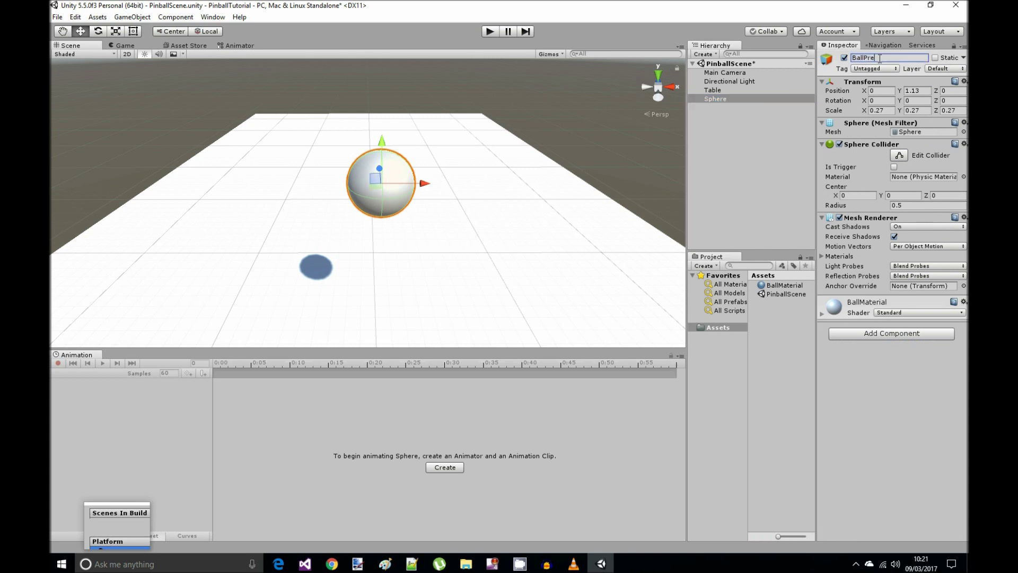
pyautogui.press('Return')
# - Give BallMaterial a shiny metal look with Metallic at 0.8 and Smoothness at about 0.86
pyautogui.scroll(2, 503, 186)
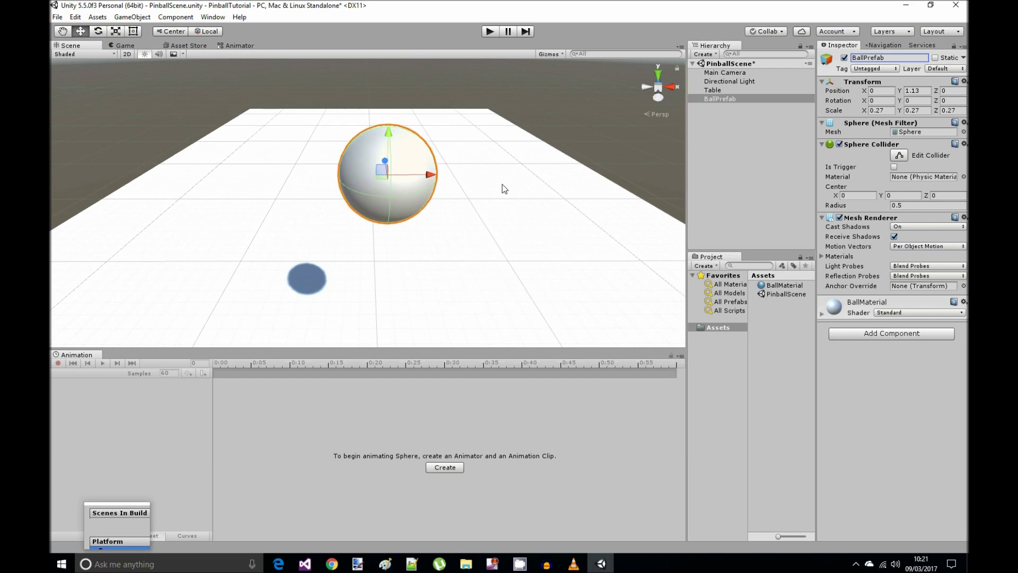
pyautogui.click(784, 285)
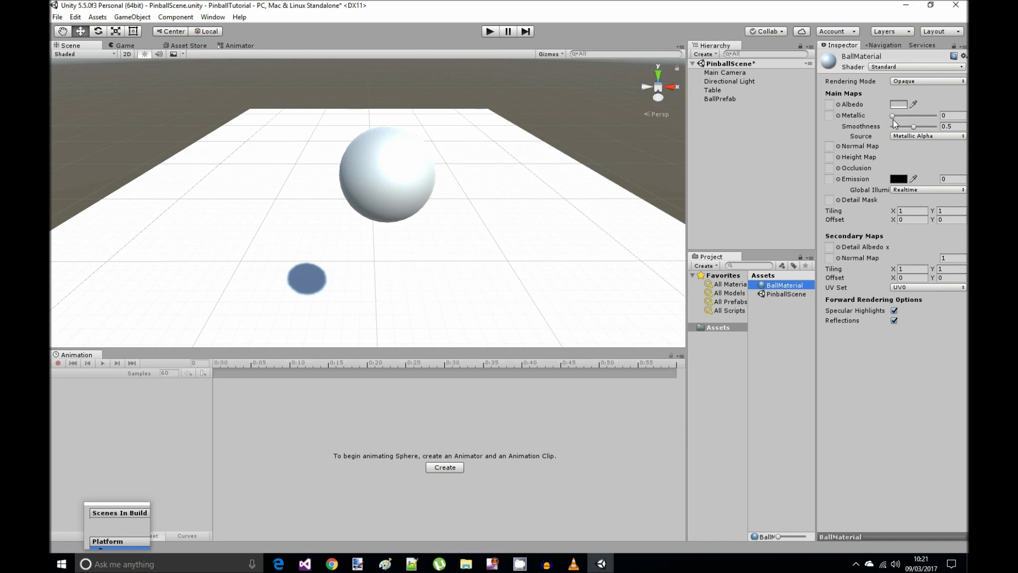
pyautogui.moveTo(892, 117); pyautogui.dragTo(928, 118)
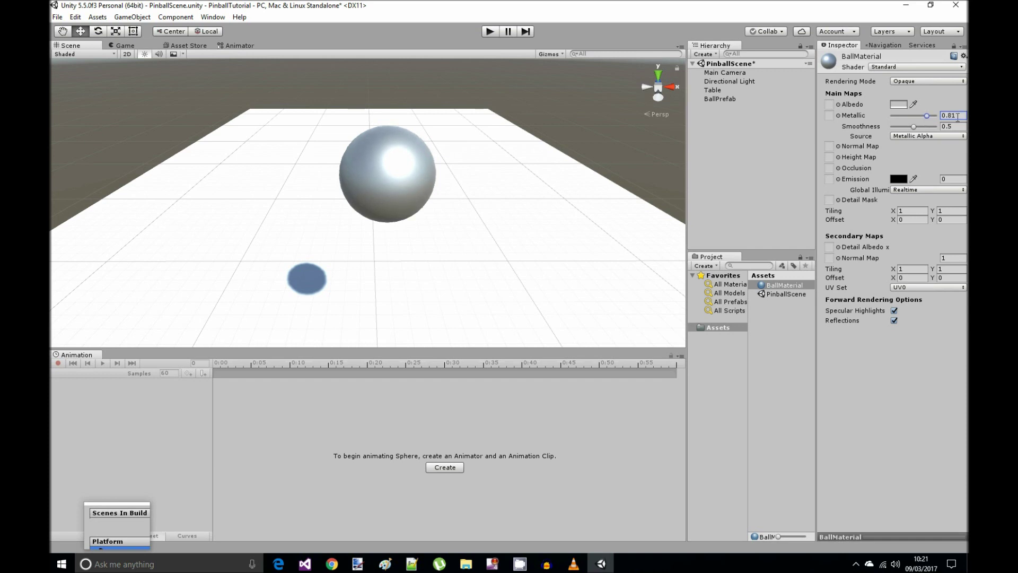
pyautogui.press('BackSpace')
pyautogui.moveTo(914, 127); pyautogui.dragTo(930, 130)
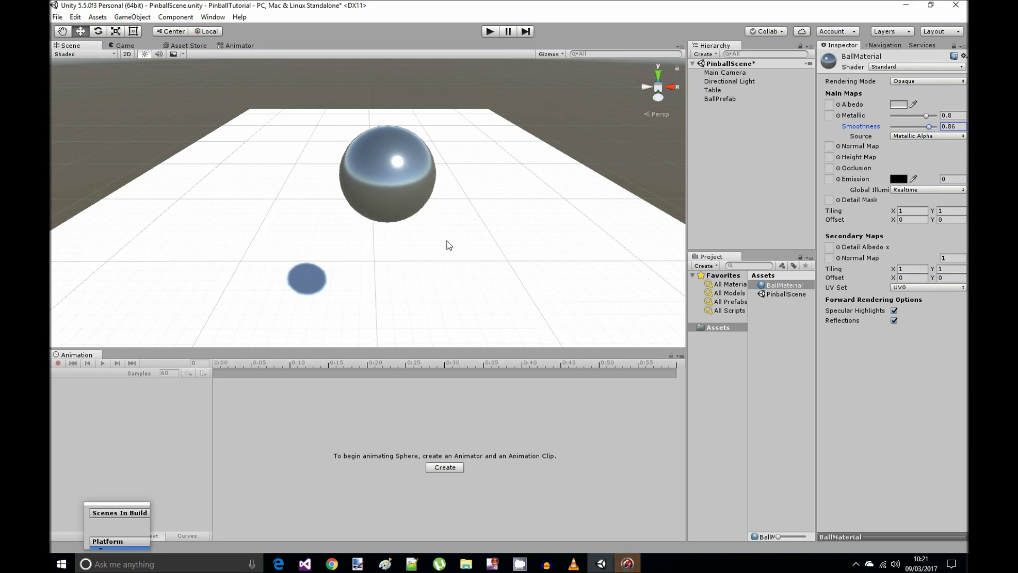
# - Save the current scene with the table and metallic ball
pyautogui.click(58, 17)
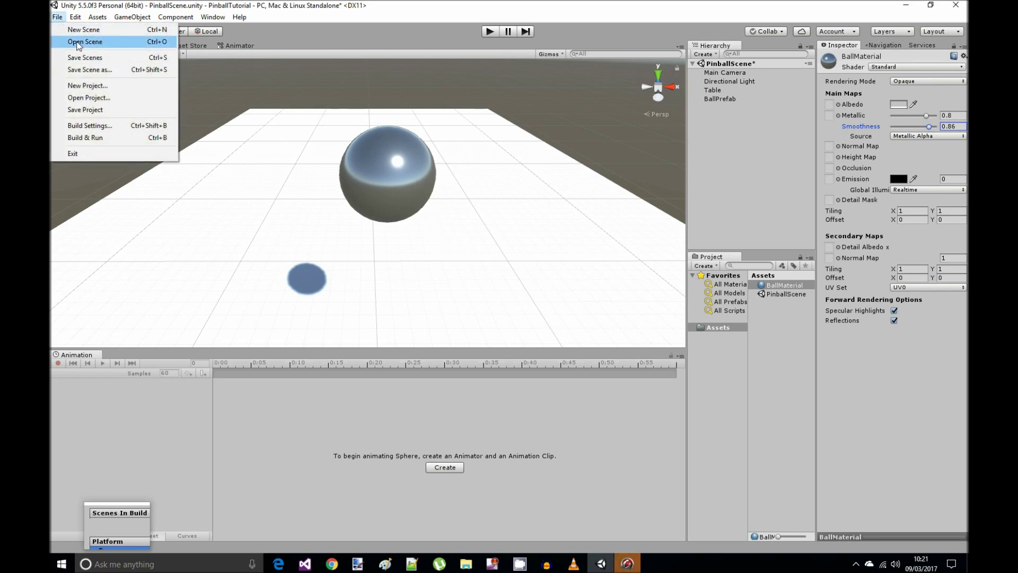
pyautogui.click(88, 58)
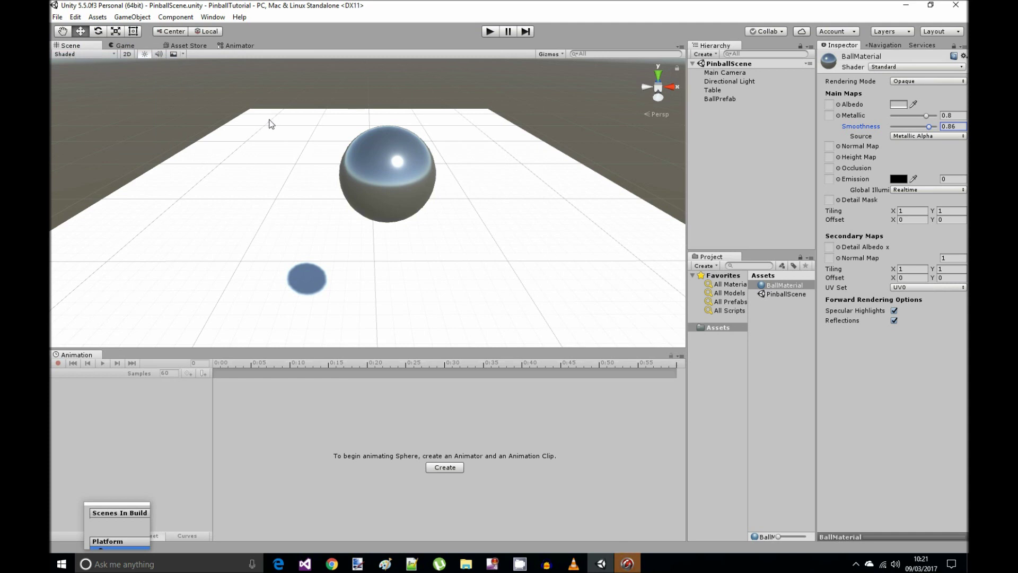
# - Add a cube to the scene as a separate object and reset its transform to the origin
pyautogui.scroll(-6, 518, 287)
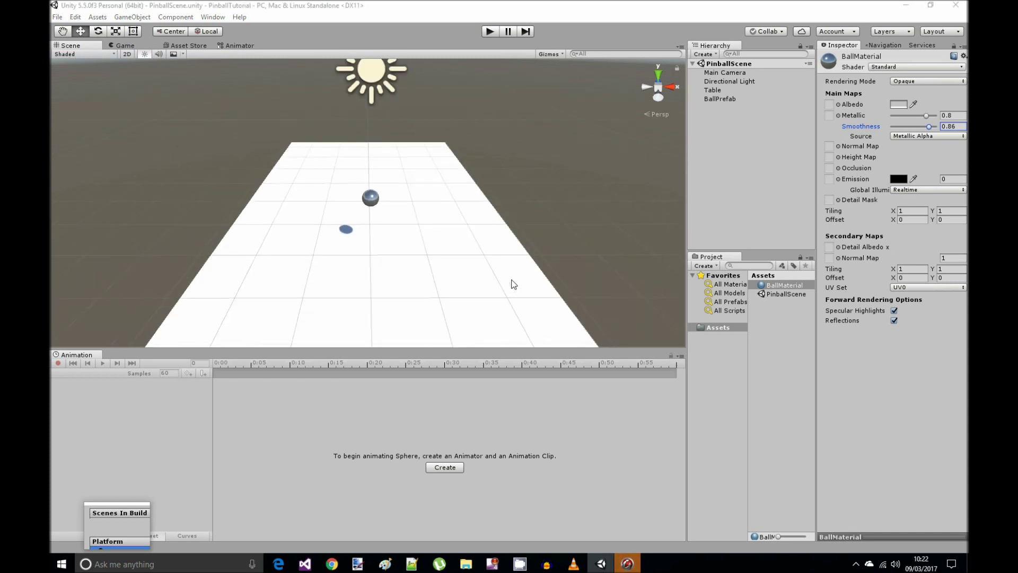
pyautogui.scroll(-1, 493, 294)
pyautogui.moveTo(483, 299); pyautogui.dragTo(436, 254, button='middle')
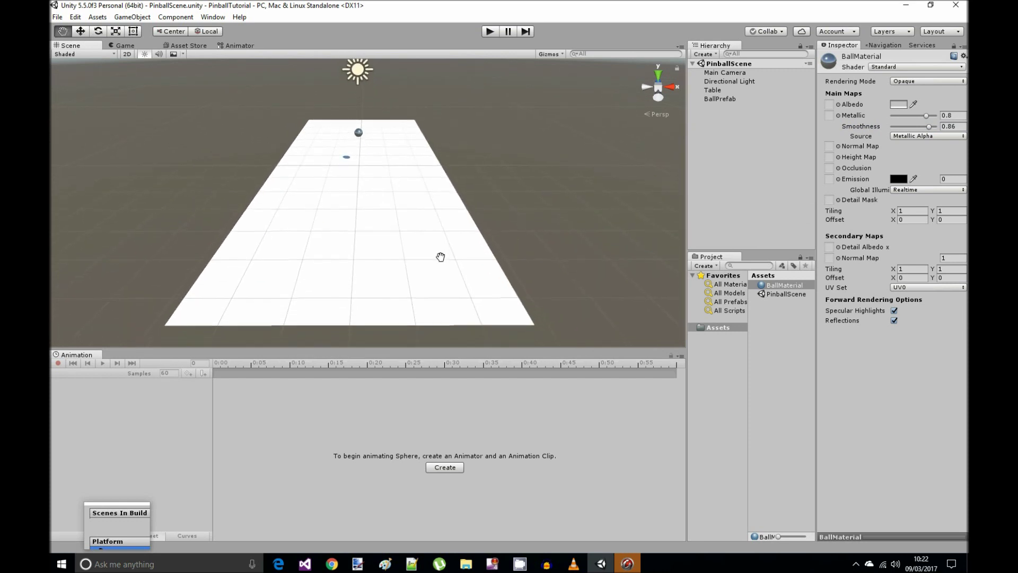
pyautogui.click(723, 151)
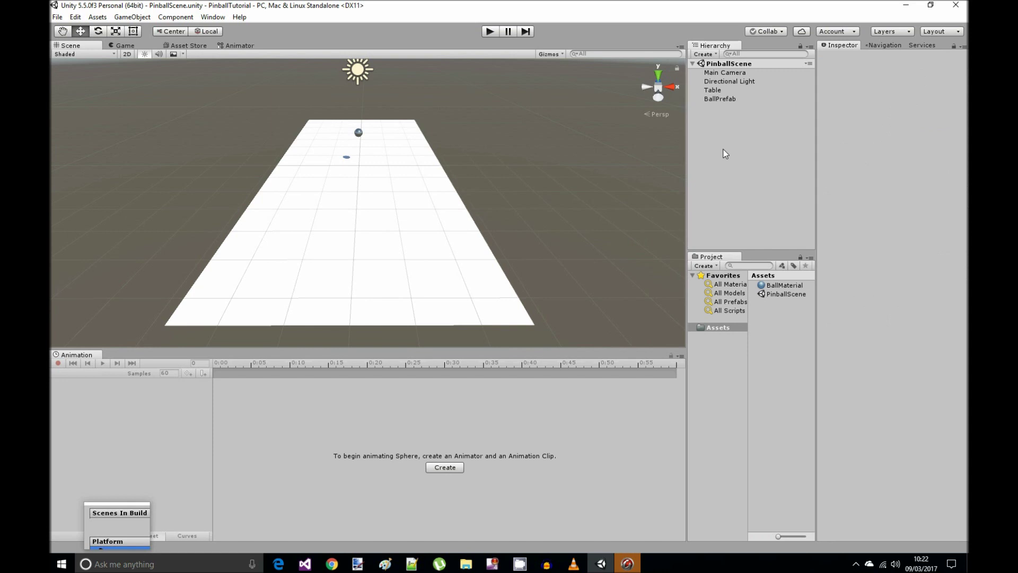
pyautogui.rightClick(709, 132)
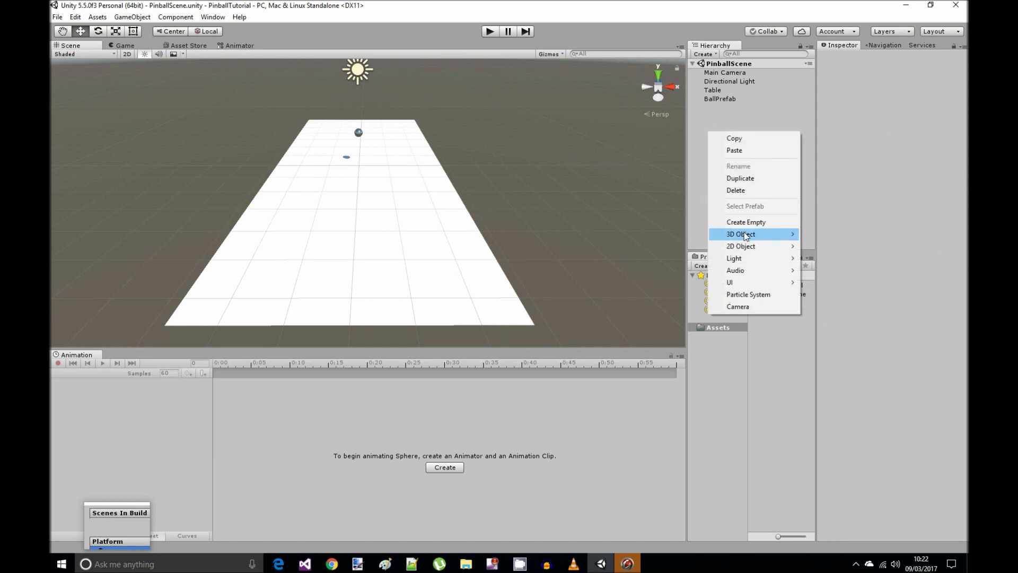
pyautogui.moveTo(775, 236)
pyautogui.click(830, 236)
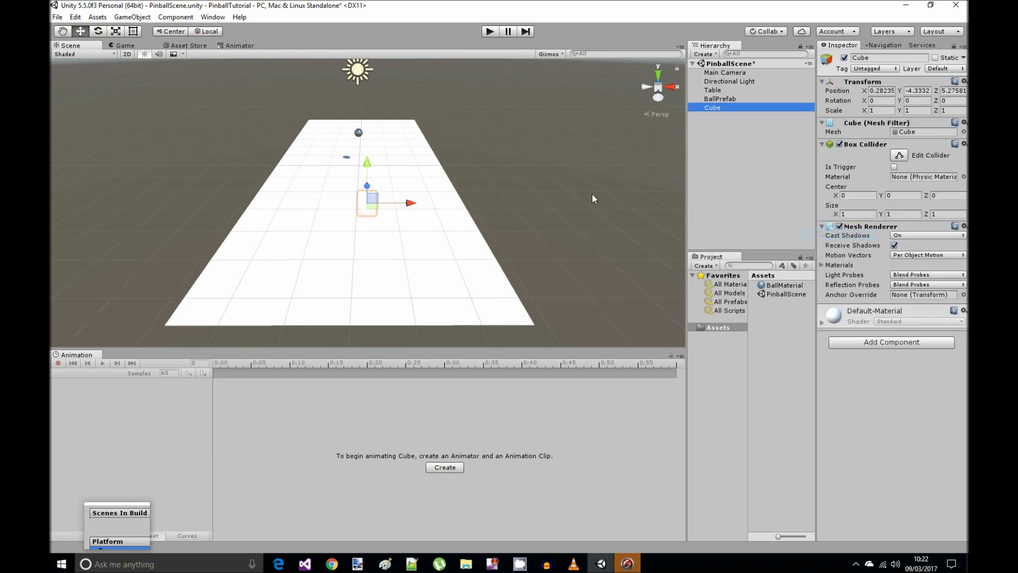
pyautogui.click(964, 81)
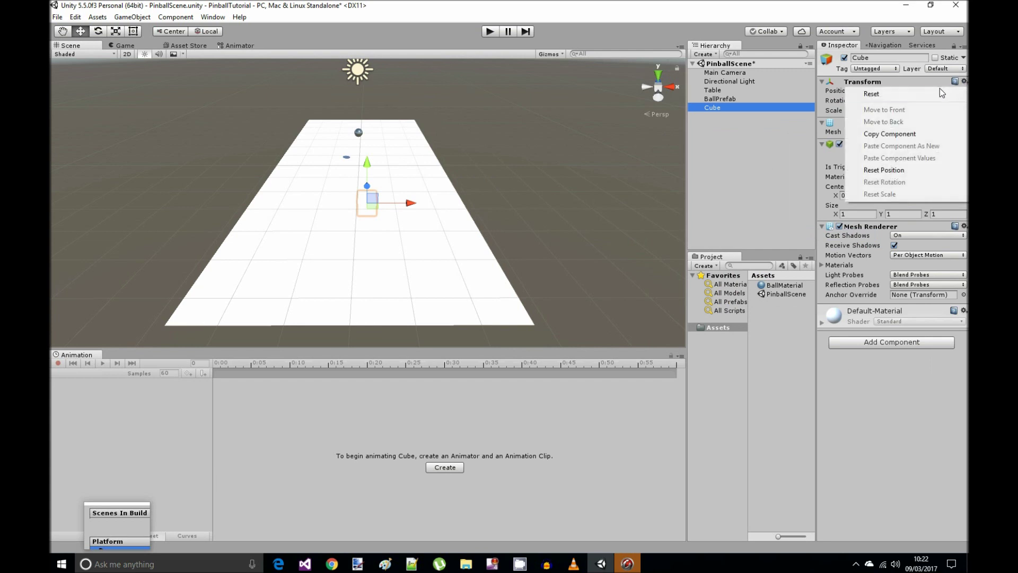
pyautogui.click(937, 90)
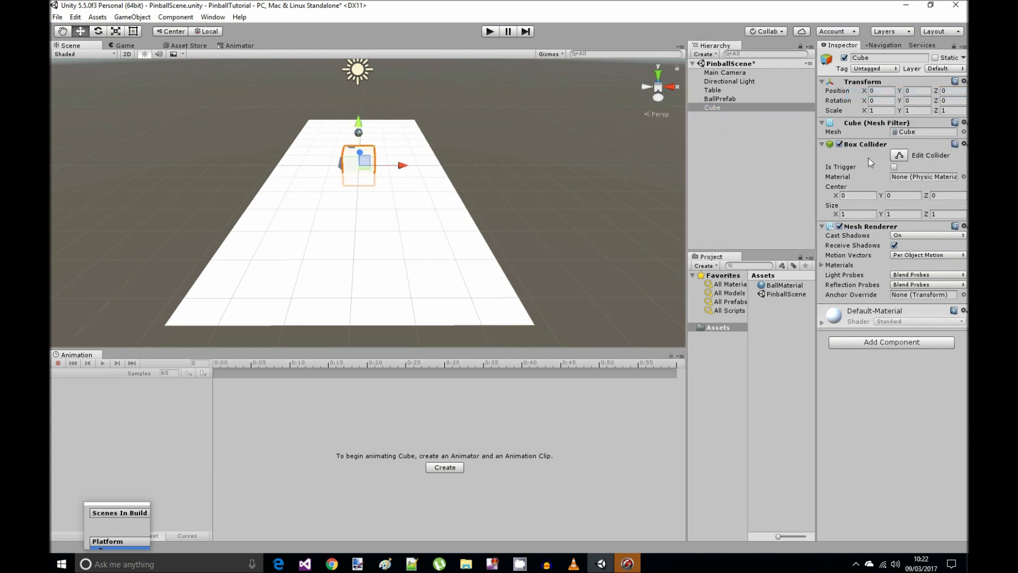
# - Scale the cube into a thin wall with X 5.6, Y 0.5 and Z 0.1
pyautogui.click(920, 111)
pyautogui.doubleClick(920, 111)
pyautogui.write('0')
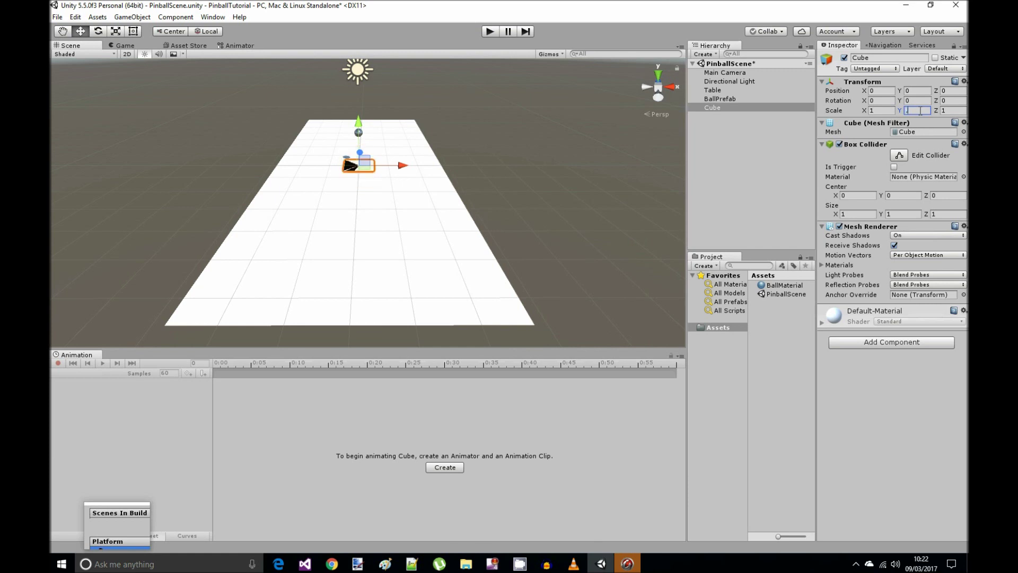
pyautogui.write('.5')
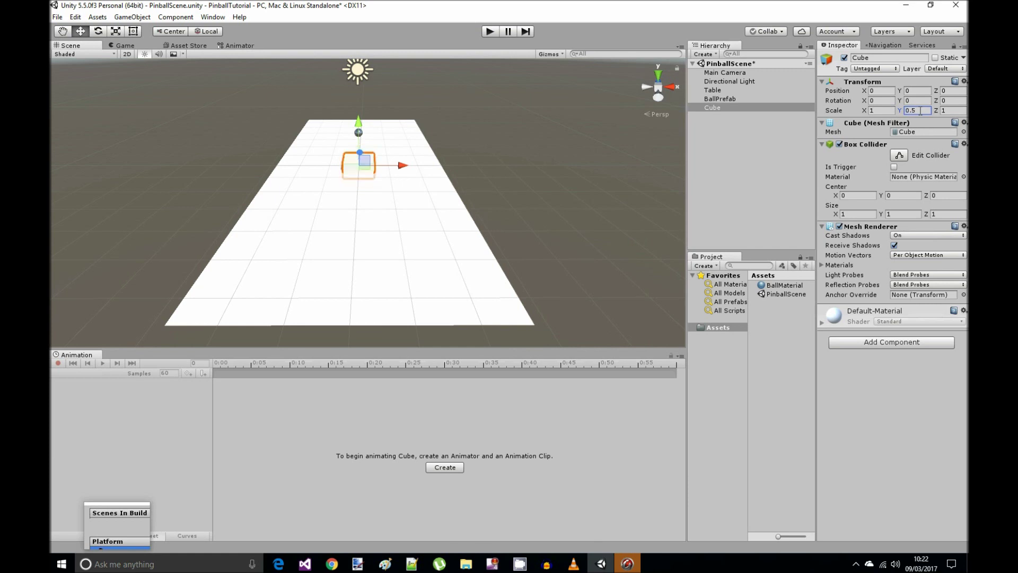
pyautogui.click(948, 110)
pyautogui.write('0.1')
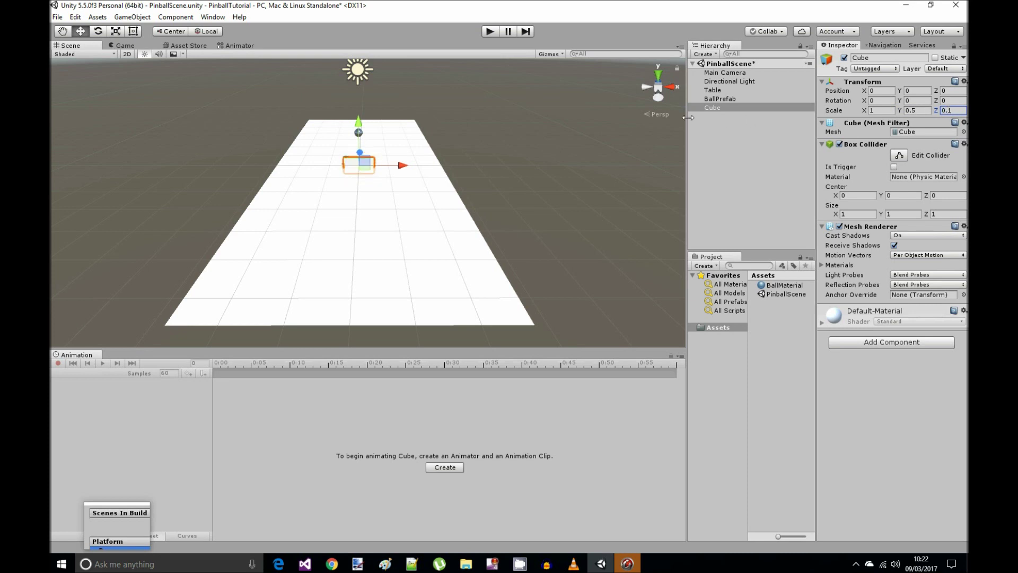
pyautogui.scroll(5, 499, 134)
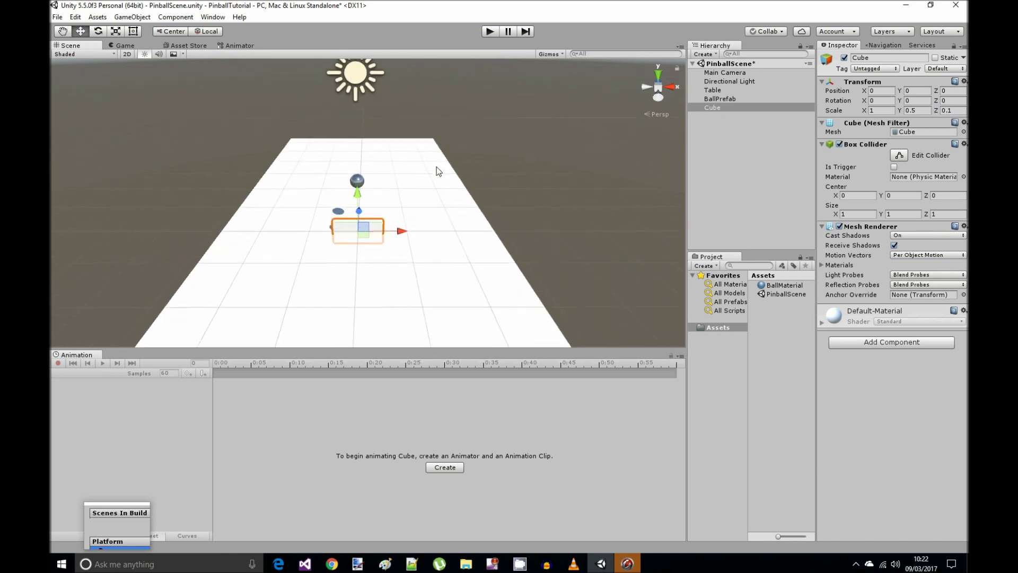
pyautogui.scroll(-3, 509, 196)
pyautogui.moveTo(531, 193); pyautogui.dragTo(523, 181, button='middle')
pyautogui.click(880, 111)
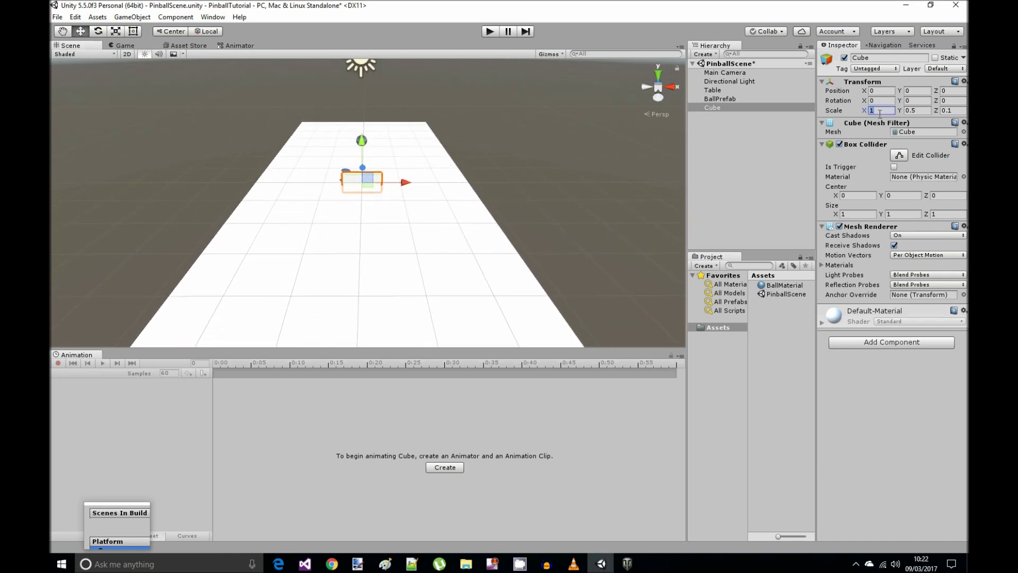
pyautogui.write('5.6')
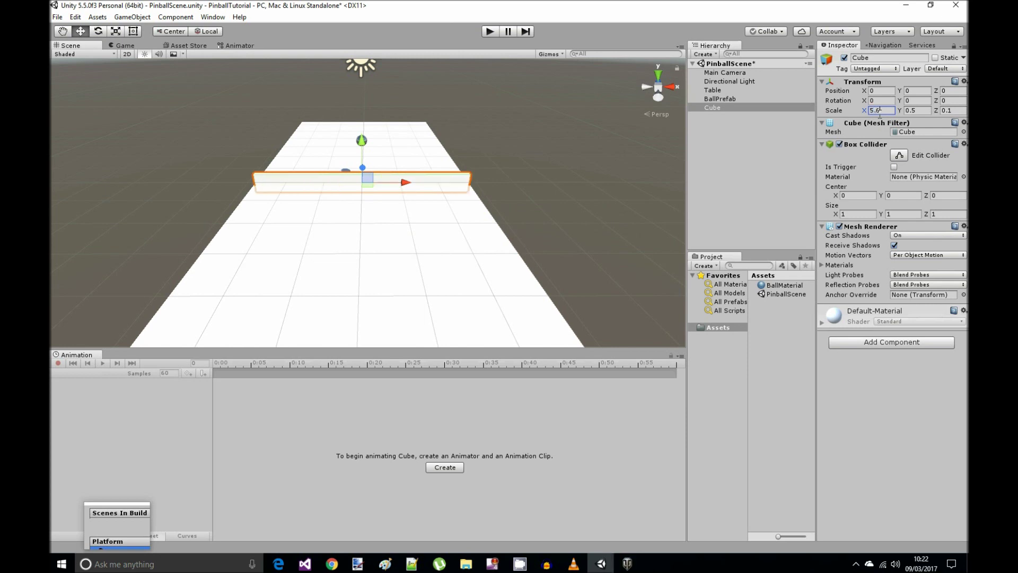
# - Move the thin wall to the far end of the table by setting its Z position to 6.5
pyautogui.keyDown('alt'); pyautogui.moveTo(567, 72); pyautogui.dragTo(562, 186); pyautogui.keyUp('alt')
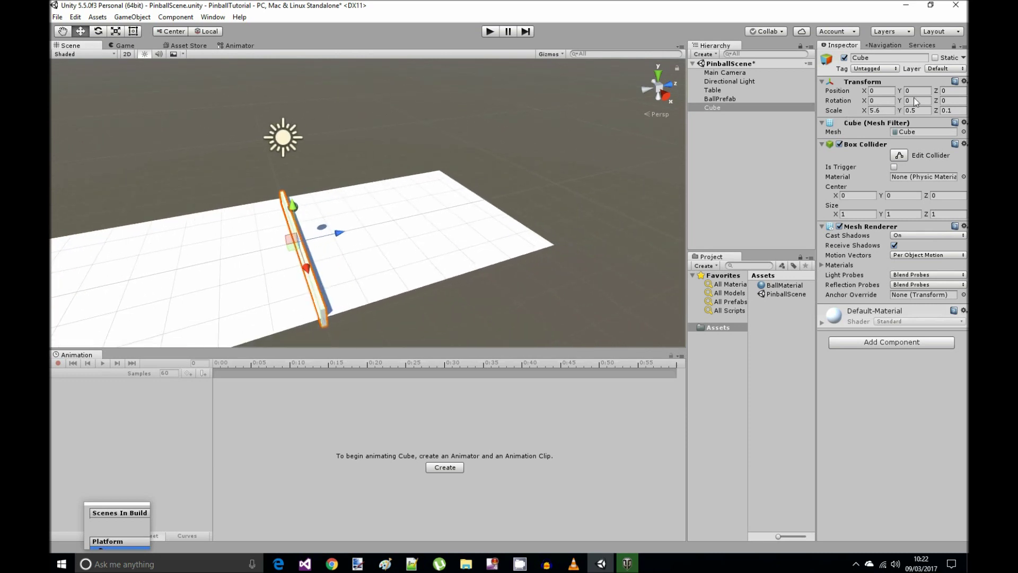
pyautogui.click(950, 90)
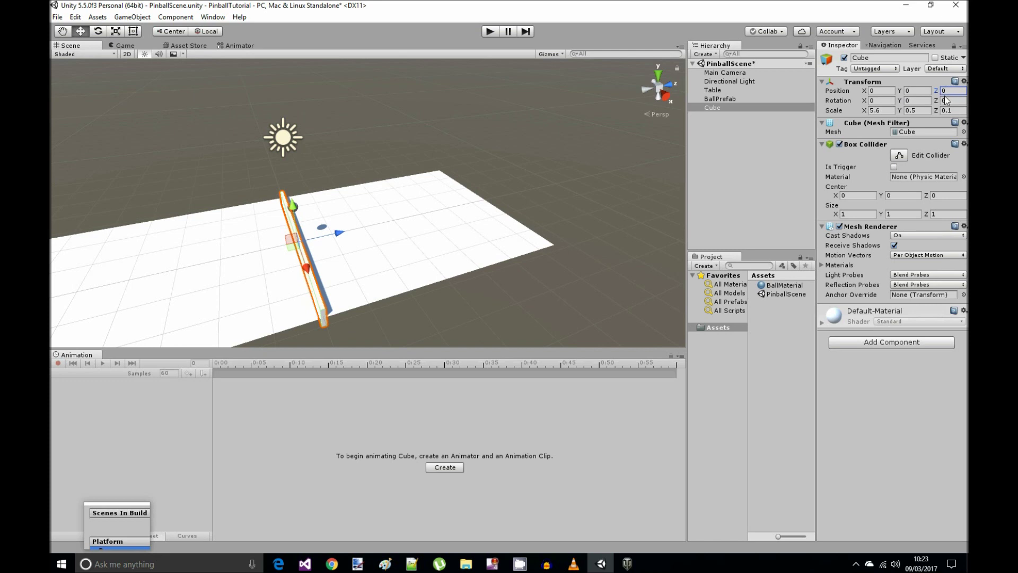
pyautogui.write('6')
pyautogui.press('Return')
pyautogui.press('f')
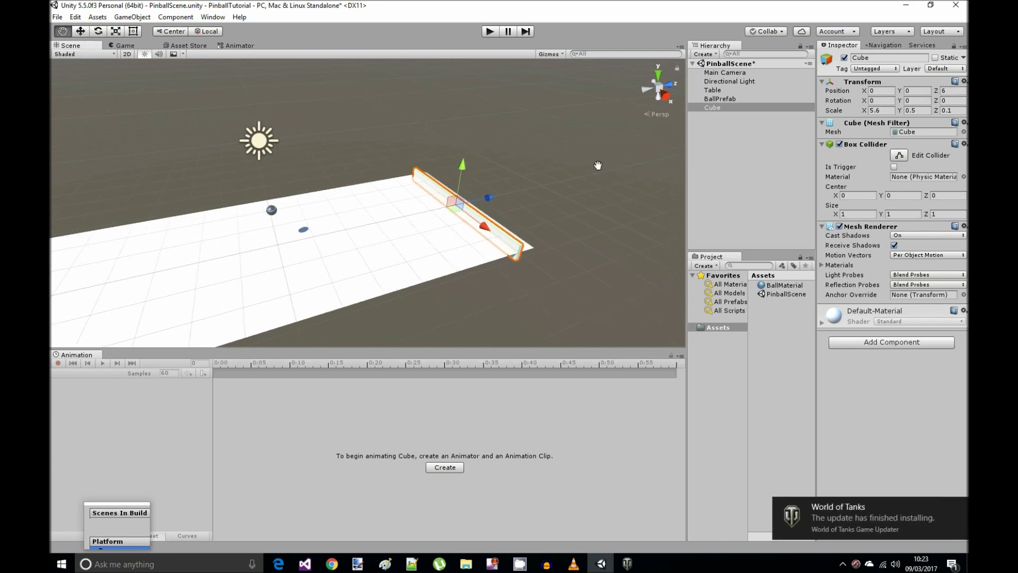
pyautogui.click(952, 91)
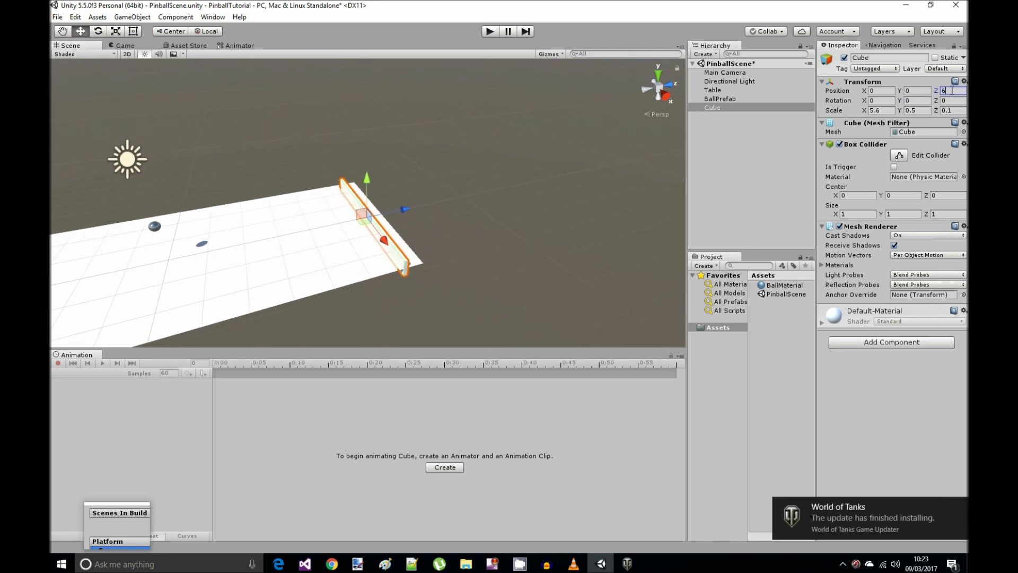
pyautogui.write('.5')
pyautogui.press('Return')
pyautogui.press('f')
pyautogui.moveTo(537, 253); pyautogui.dragTo(557, 234, button='middle')
pyautogui.moveTo(557, 234)
pyautogui.keyDown('alt'); pyautogui.mouseDown()
pyautogui.moveTo(444, 223)
pyautogui.moveTo(540, 215)
pyautogui.moveTo(388, 238)
pyautogui.moveTo(541, 230)
pyautogui.mouseUp(); pyautogui.keyUp('alt')
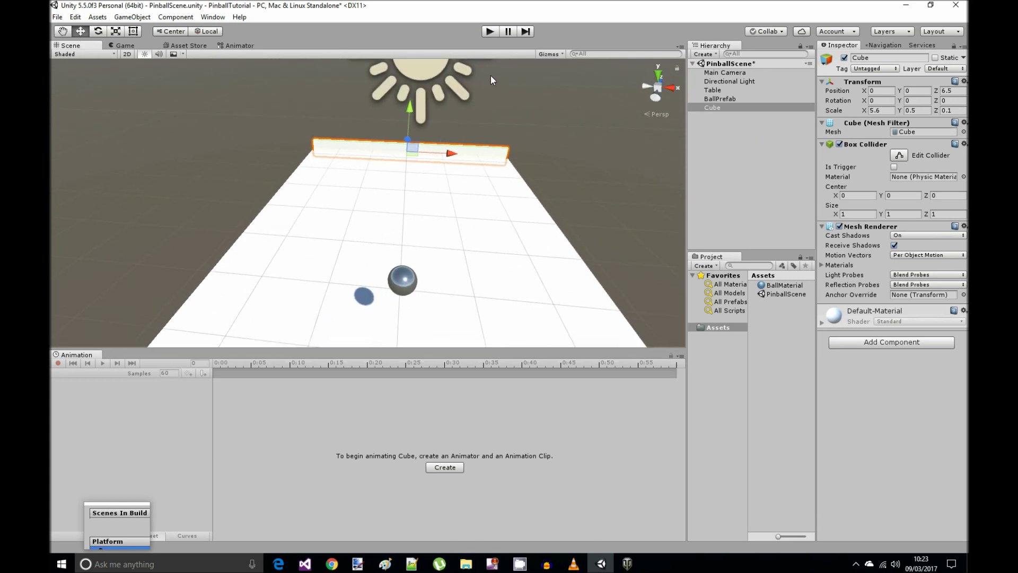
# - Rename the wall at the far end of the table BoundTop
pyautogui.click(726, 107)
pyautogui.click(883, 60)
pyautogui.write('Bounh')
pyautogui.press('BackSpace')
pyautogui.write('dTop')
pyautogui.press('Return')
pyautogui.press('q')
# - Add a second cube to the scene for a side wall and reset its transform
pyautogui.scroll(-3, 432, 209)
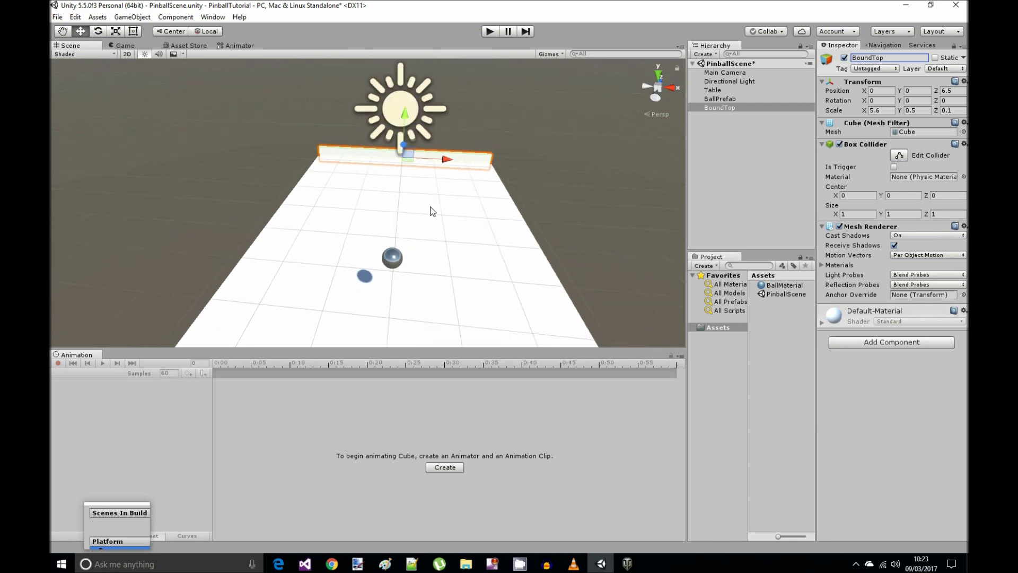
pyautogui.moveTo(462, 209); pyautogui.dragTo(460, 205, button='middle')
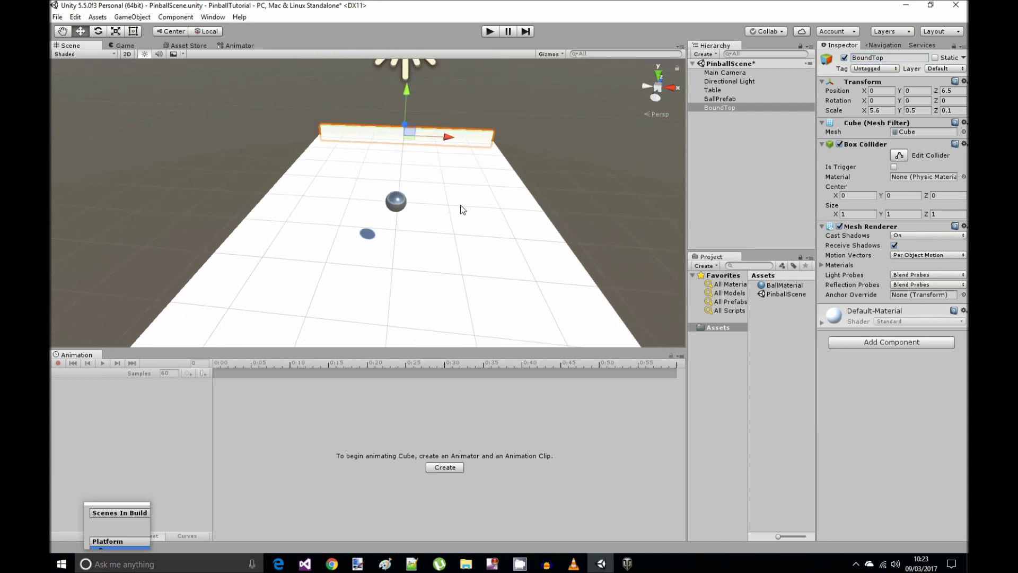
pyautogui.click(726, 169)
pyautogui.rightClick(726, 169)
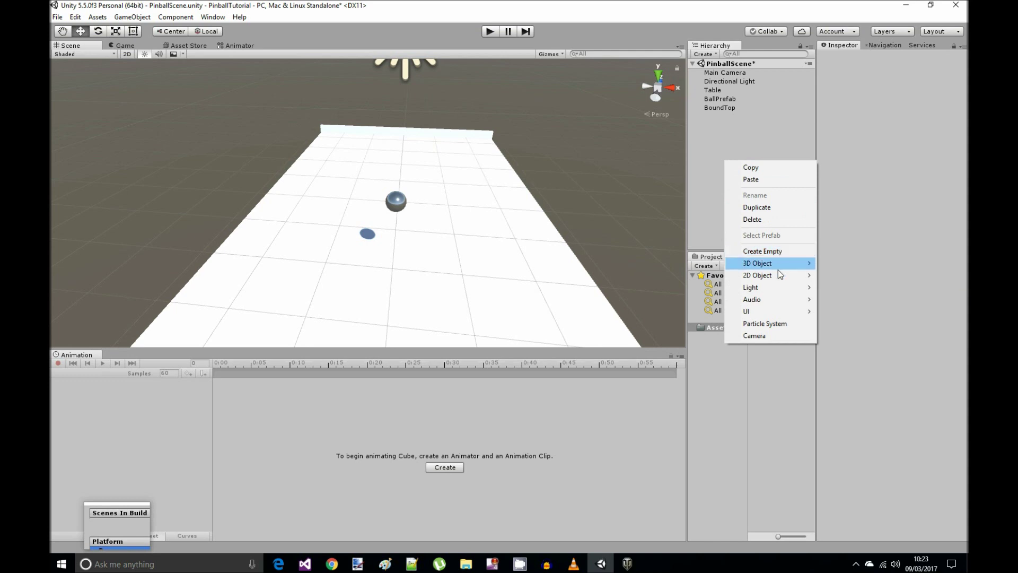
pyautogui.moveTo(783, 269)
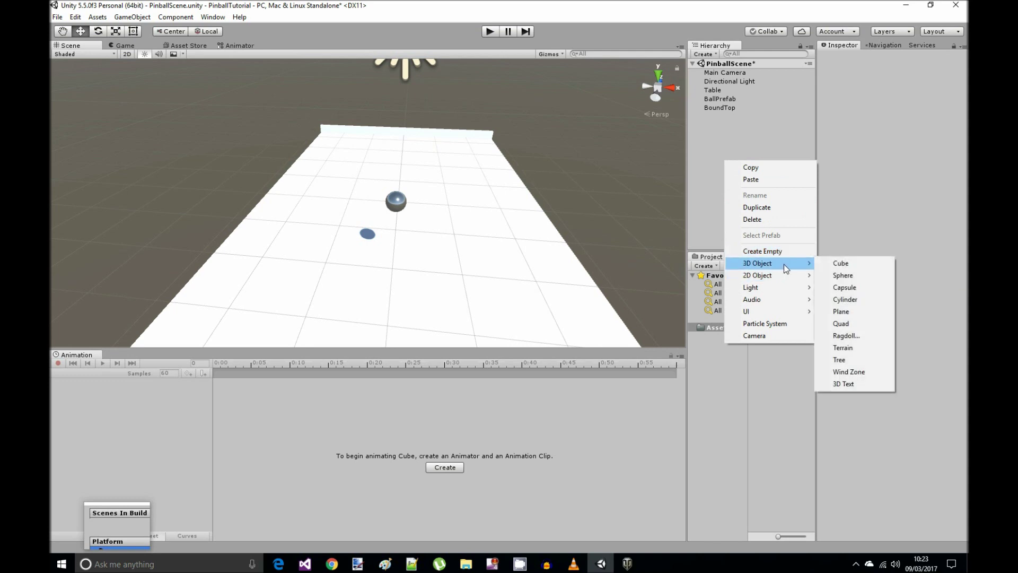
pyautogui.click(849, 263)
pyautogui.click(963, 81)
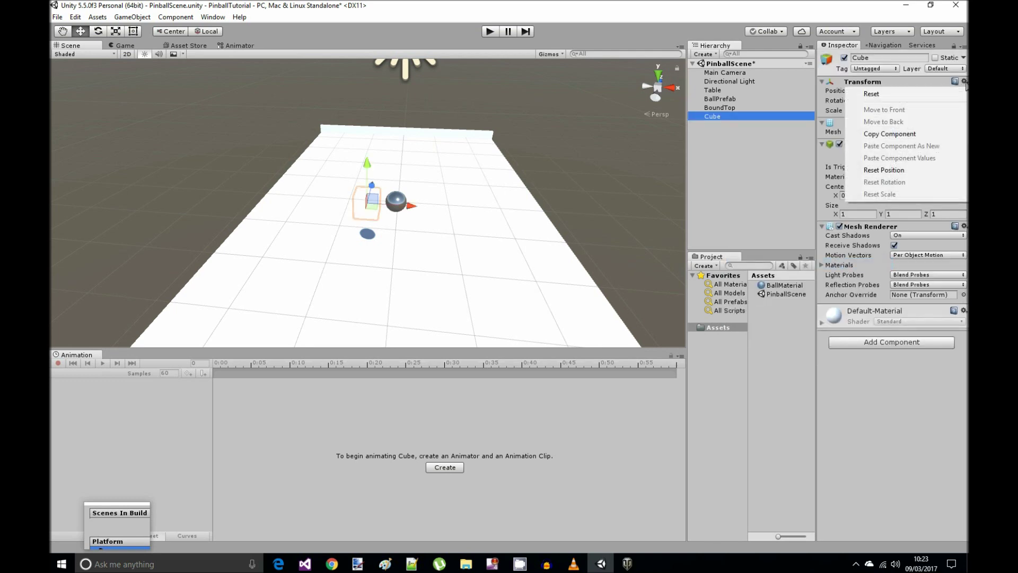
pyautogui.click(939, 93)
# - Rename the new cube LeftBound
pyautogui.moveTo(562, 183); pyautogui.dragTo(510, 196, button='middle')
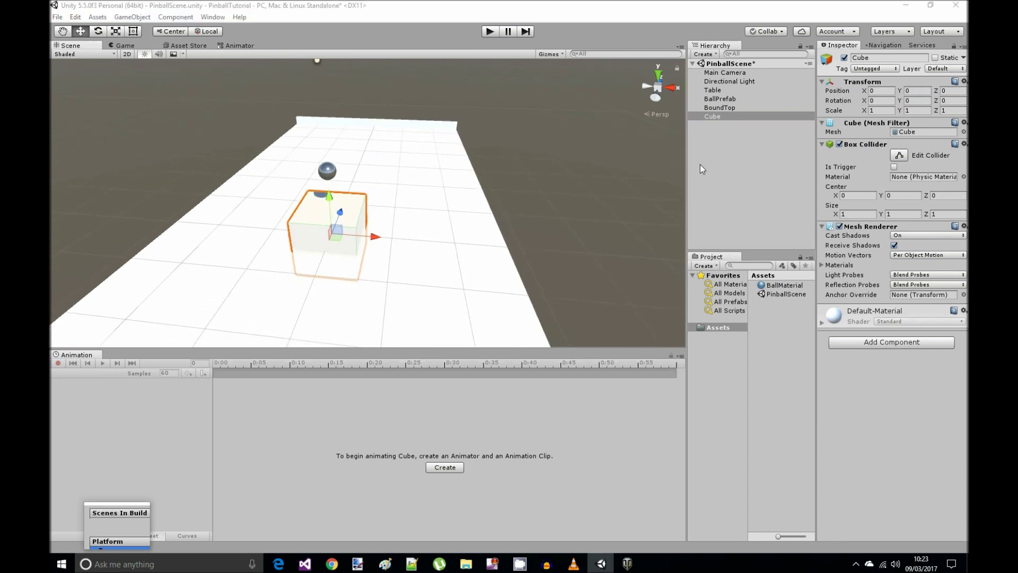
pyautogui.click(875, 58)
pyautogui.write('Le')
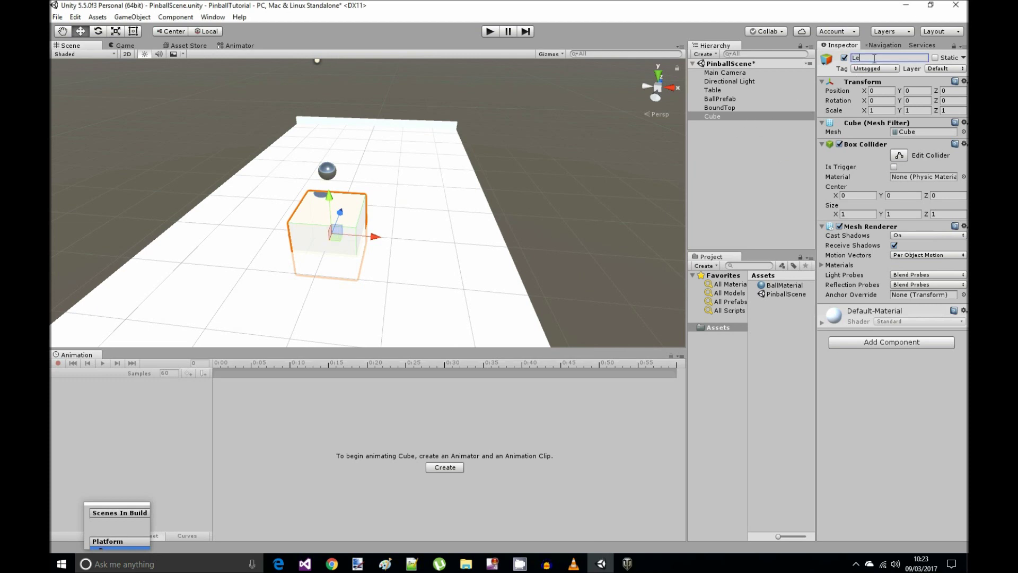
pyautogui.write('ftBound')
pyautogui.press('Return')
# - Place LeftBound on the table's left edge by setting its X position to -2.8
pyautogui.click(886, 89)
pyautogui.write('-')
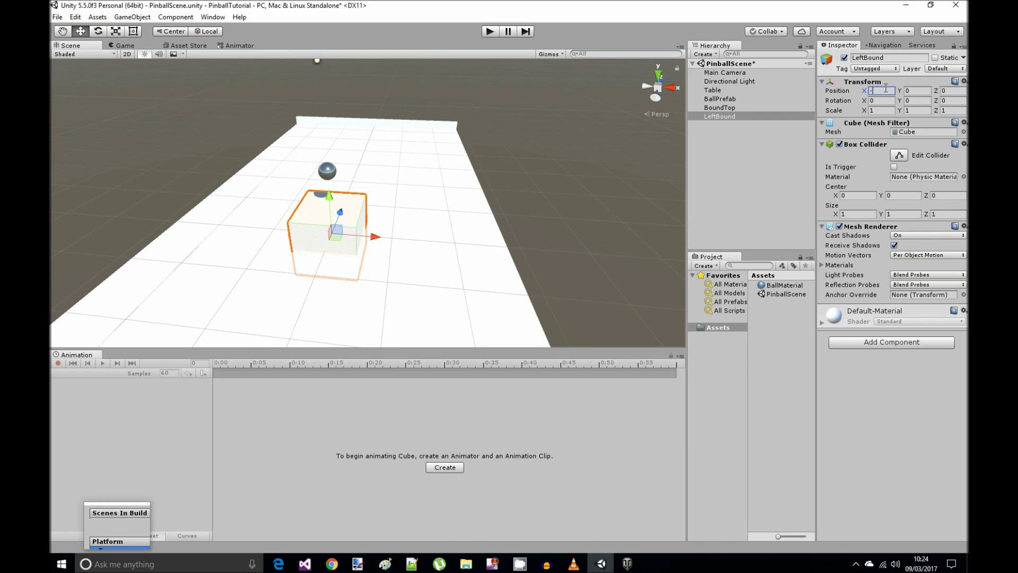
pyautogui.write('2.')
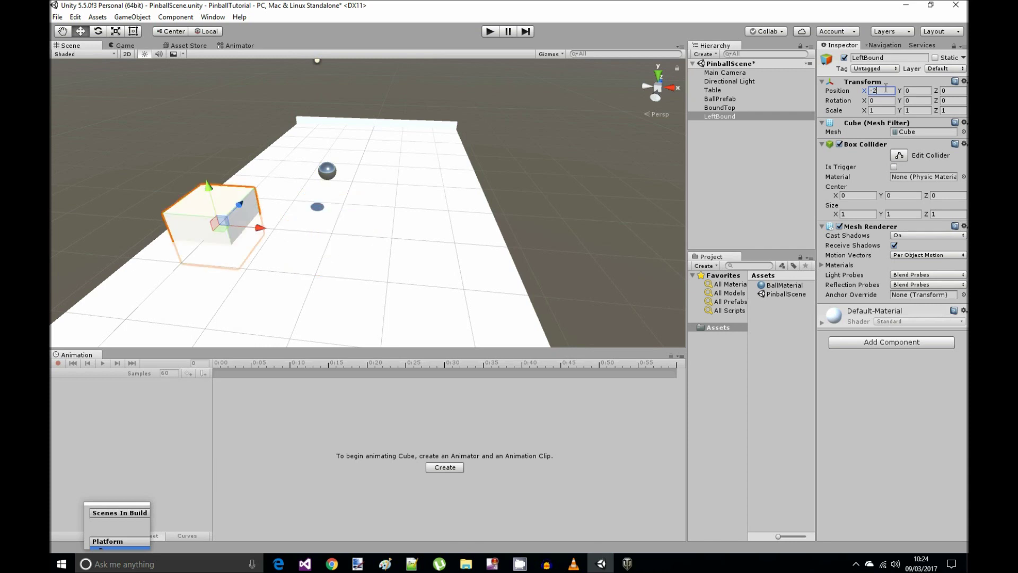
pyautogui.write('8')
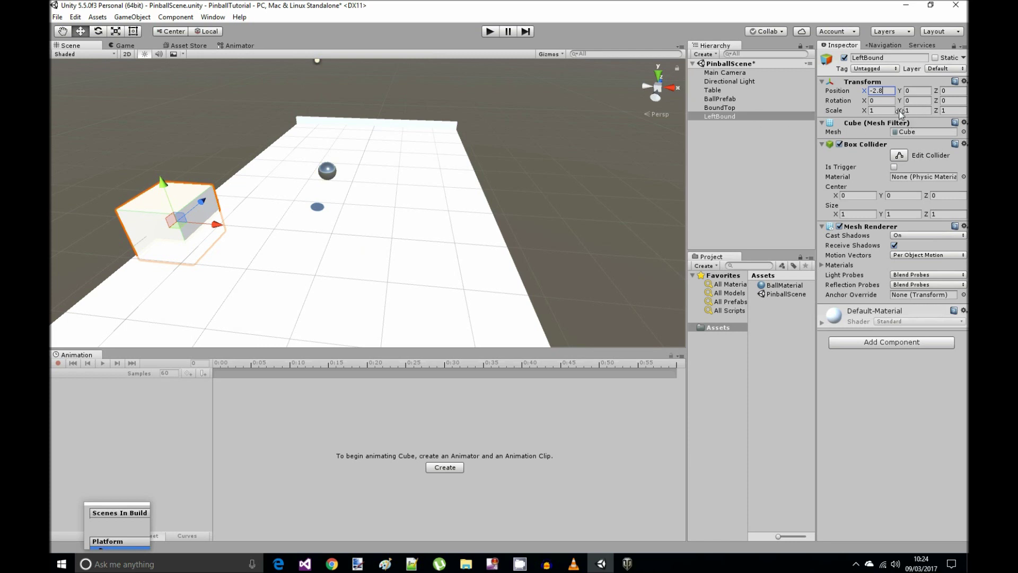
# - Scale LeftBound into a side wall along the table with X 0.1, Y 0.5 and Z 13.1
pyautogui.click(885, 111)
pyautogui.write('.')
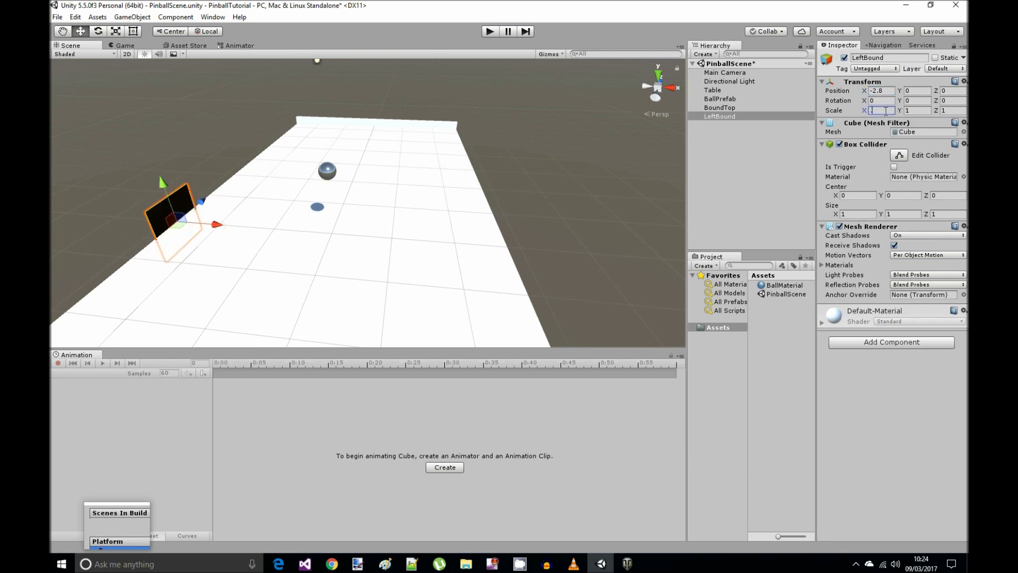
pyautogui.write('1')
pyautogui.press('Return')
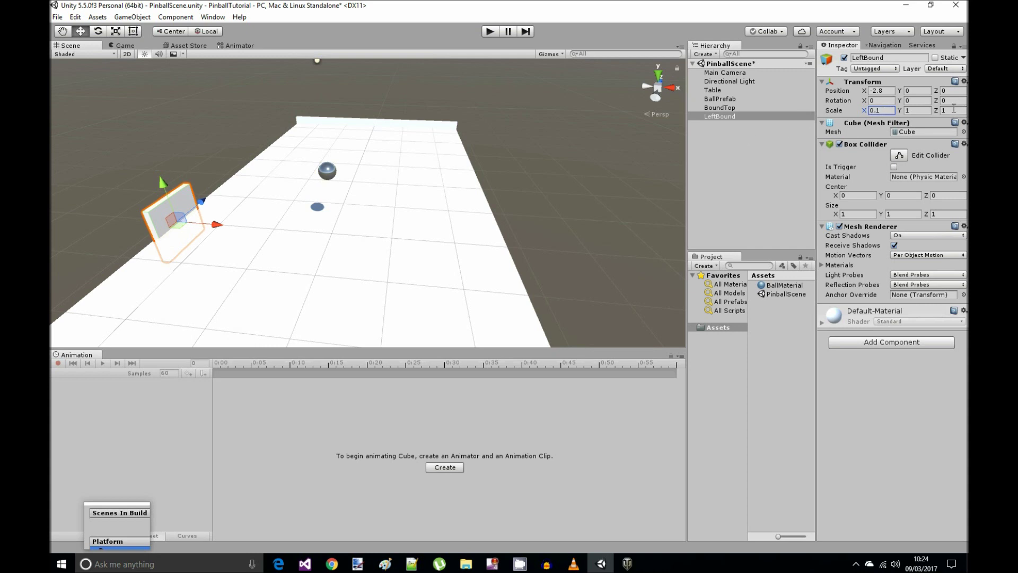
pyautogui.moveTo(405, 189); pyautogui.dragTo(427, 181, button='middle')
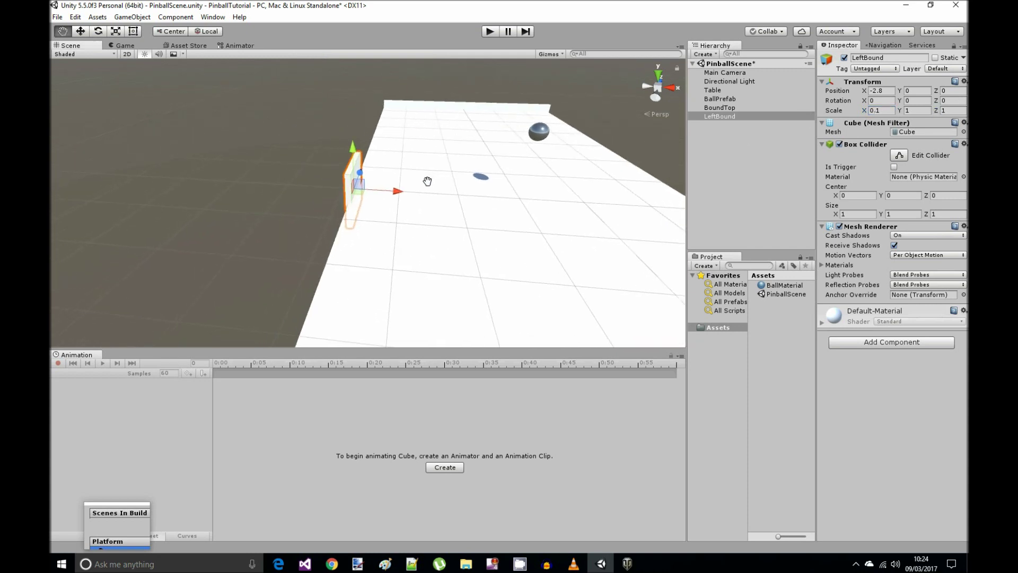
pyautogui.click(949, 111)
pyautogui.write('3')
pyautogui.moveTo(466, 189); pyautogui.dragTo(397, 179, button='middle')
pyautogui.scroll(-5, 386, 157)
pyautogui.click(956, 110)
pyautogui.write('.1')
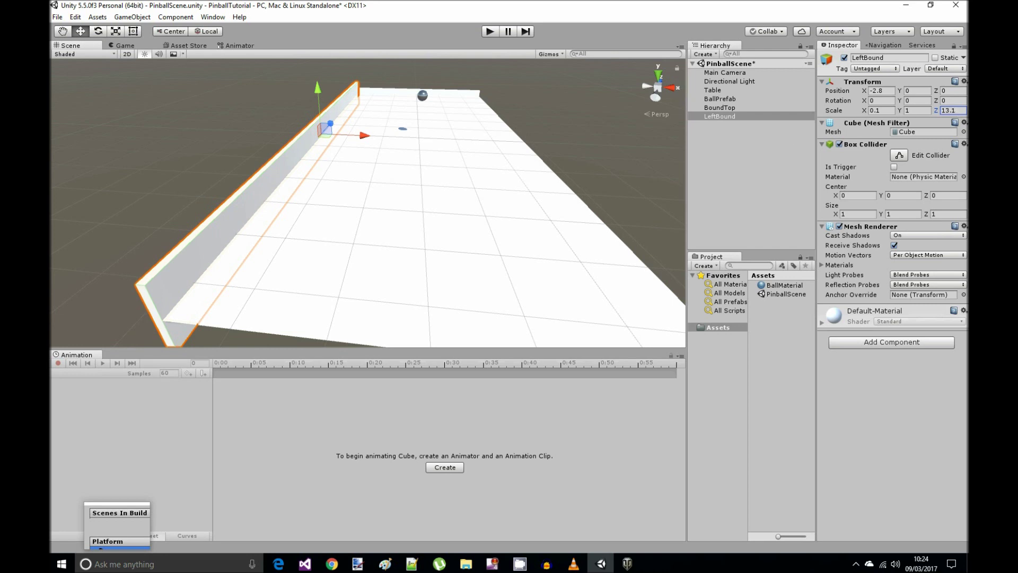
pyautogui.click(912, 110)
pyautogui.write('0.5')
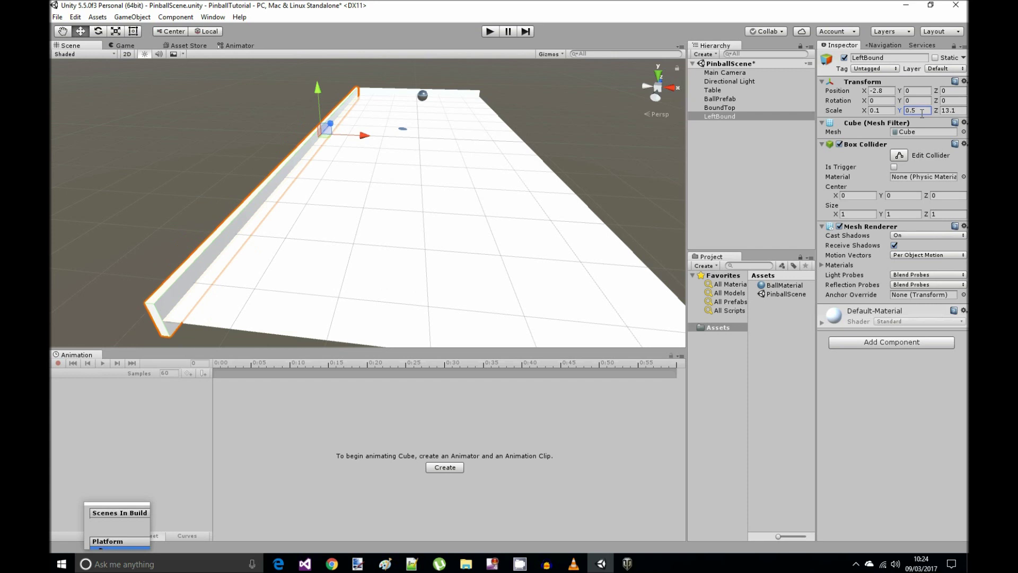
# - Duplicate LeftBound and rename the copy RightBound
pyautogui.click(734, 119)
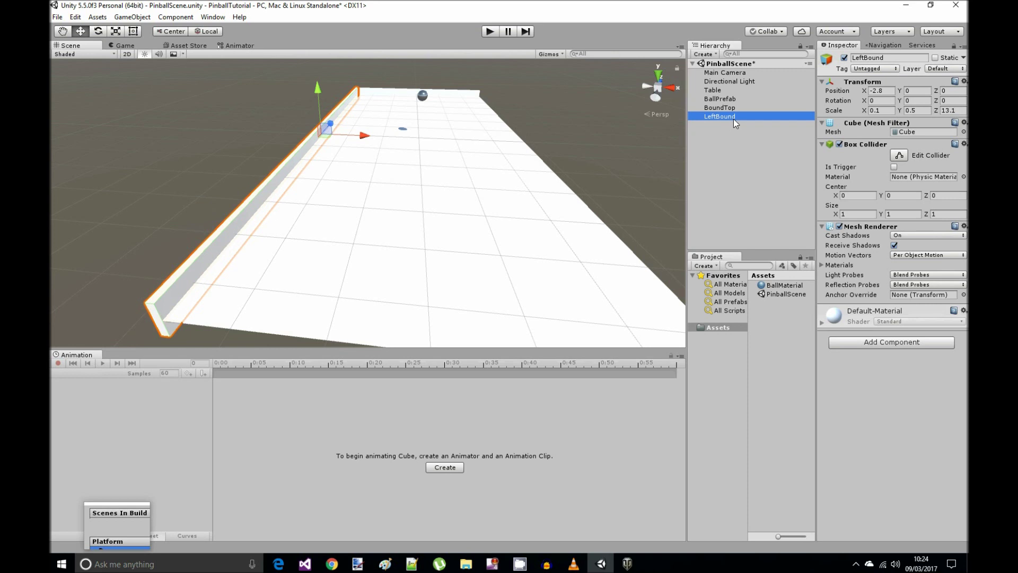
pyautogui.hotkey('ctrl', 'd')
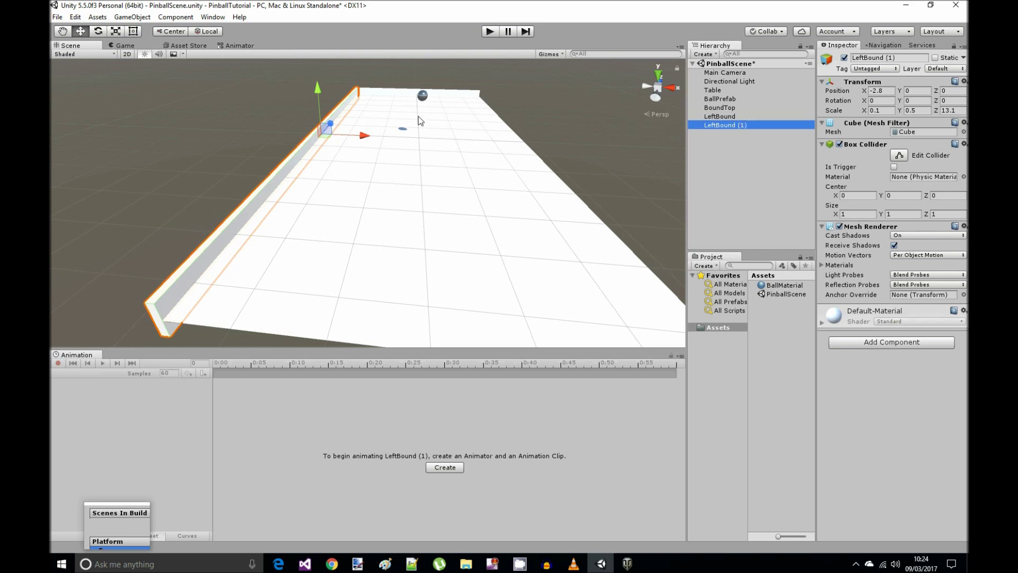
pyautogui.click(895, 58)
pyautogui.press('Home')
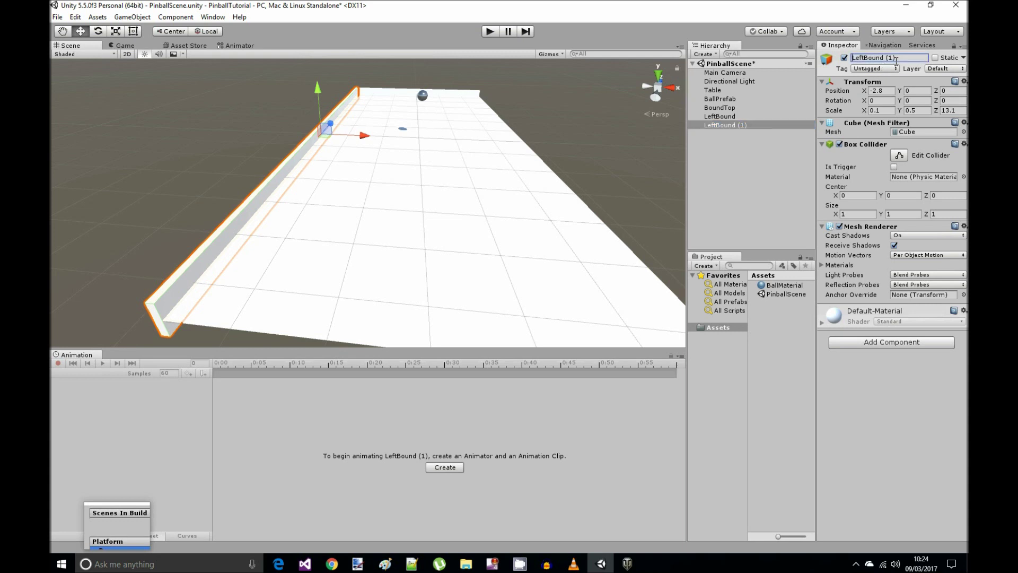
pyautogui.press('Delete')
pyautogui.press('Delete')
pyautogui.press('Delete')
pyautogui.press('Delete')
pyautogui.write('Right')
pyautogui.press('Delete')
pyautogui.press('Delete')
pyautogui.press('Return')
# - Place RightBound on the table's right edge by changing its X position to 2.8
pyautogui.click(871, 91)
pyautogui.press('Delete')
pyautogui.moveTo(594, 148); pyautogui.dragTo(570, 150, button='middle')
pyautogui.click(573, 151)
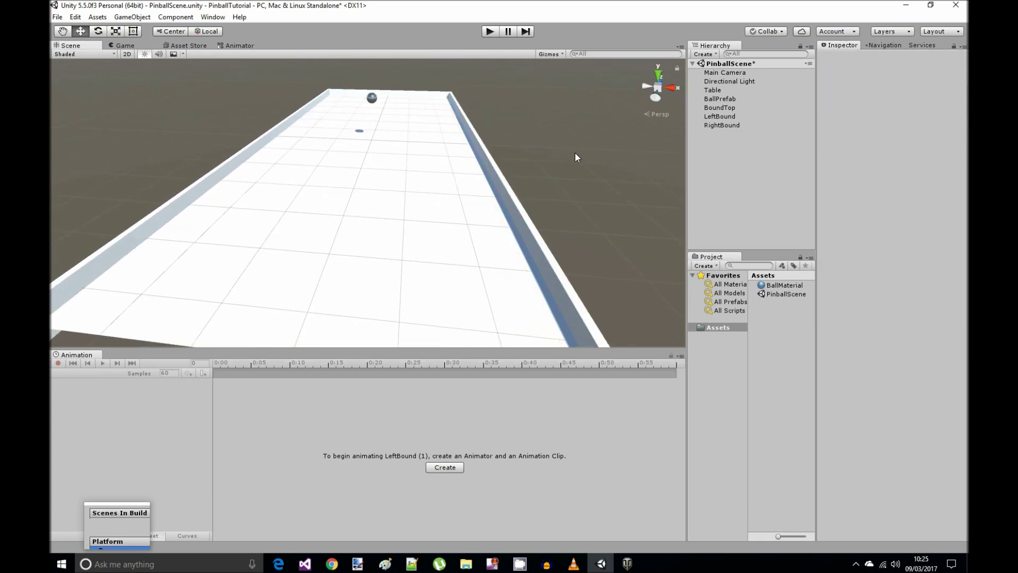
# - Save the scene with both side walls in place
pyautogui.moveTo(444, 226); pyautogui.dragTo(472, 212, button='middle')
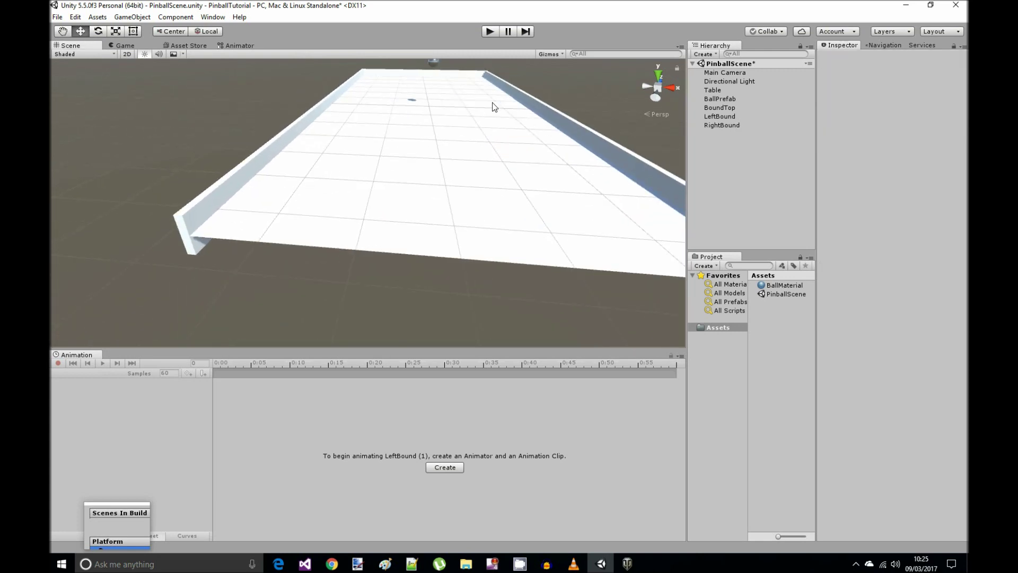
pyautogui.click(56, 17)
pyautogui.click(85, 57)
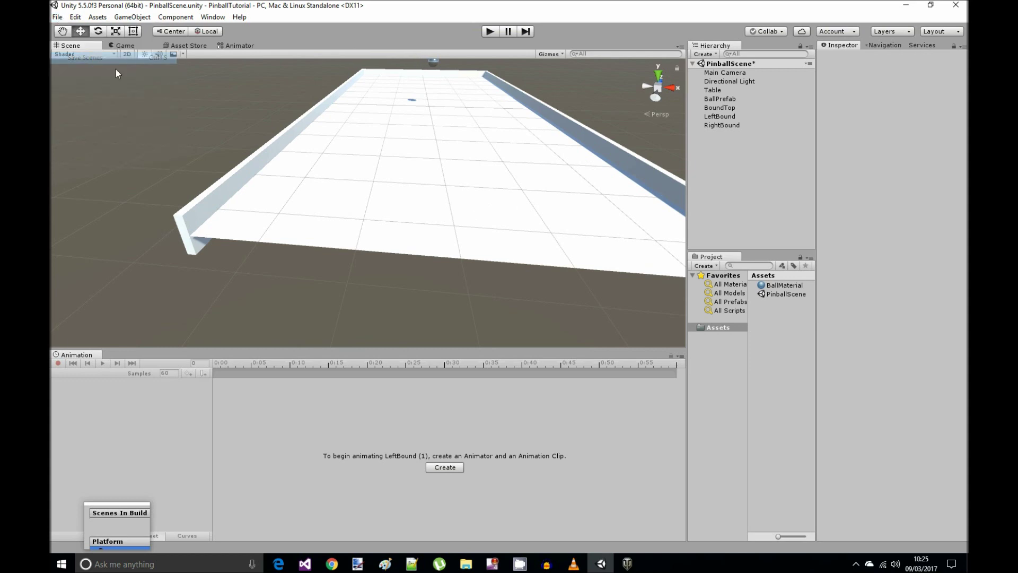
# - Add a new cube to the scene for a bottom wall and reset its transform
pyautogui.moveTo(407, 139); pyautogui.dragTo(373, 167, button='middle')
pyautogui.rightClick(720, 154)
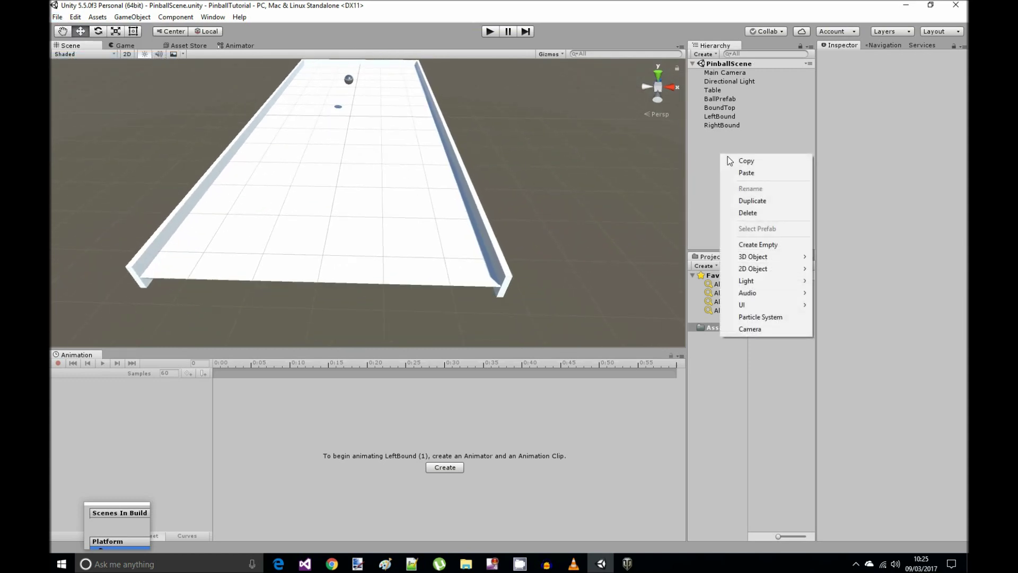
pyautogui.moveTo(774, 258)
pyautogui.click(845, 258)
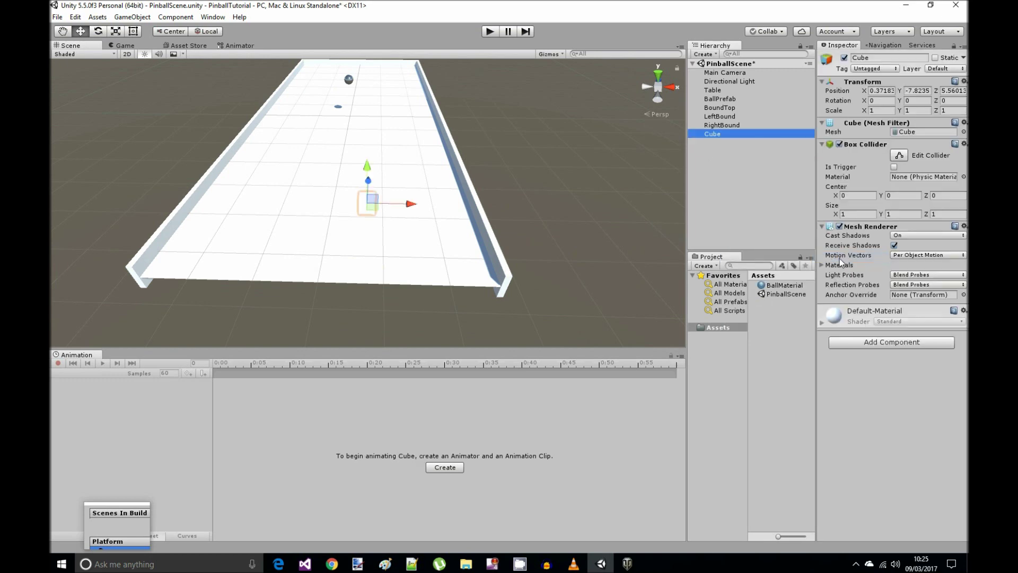
pyautogui.click(964, 82)
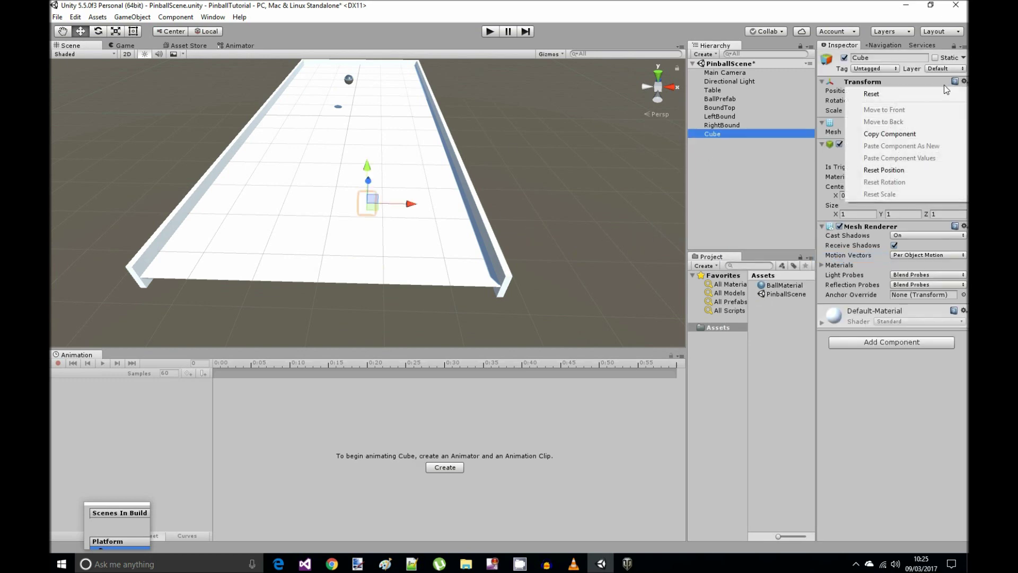
pyautogui.click(923, 94)
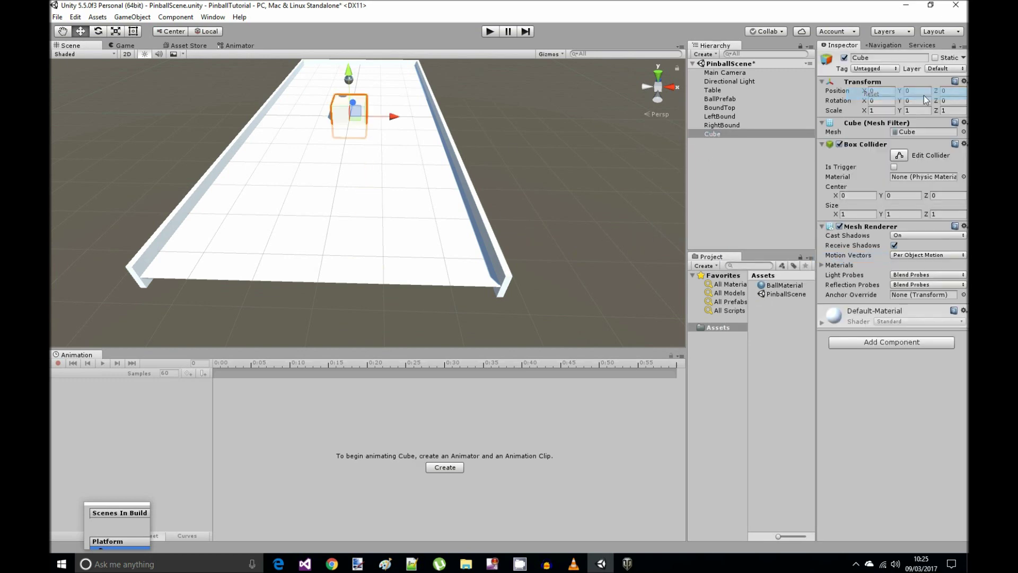
# - Move the new cube to the table's bottom edge by setting its Z position to -6.5
pyautogui.click(953, 93)
pyautogui.write('-6')
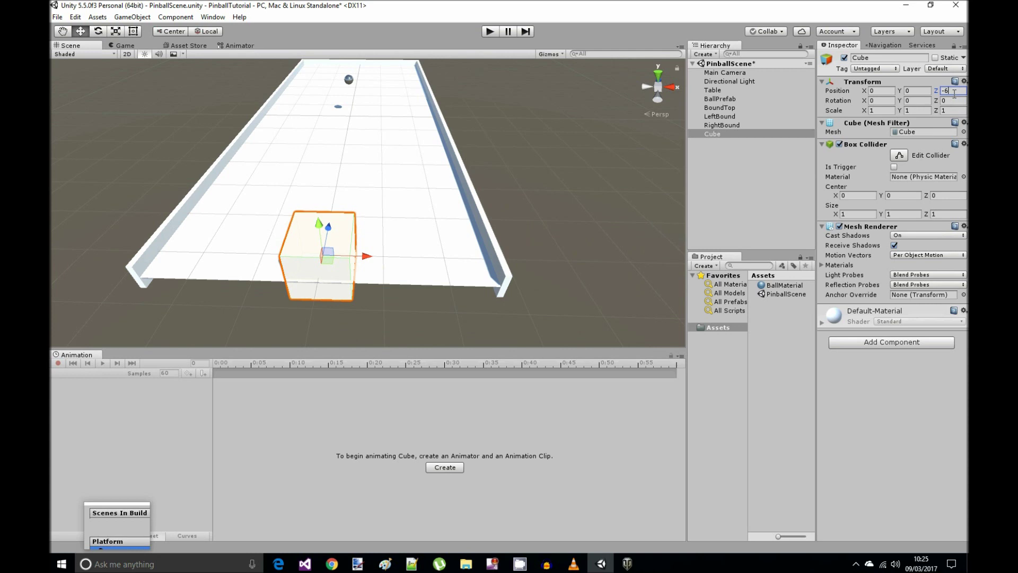
pyautogui.write('0')
pyautogui.press('BackSpace')
pyautogui.write('.5')
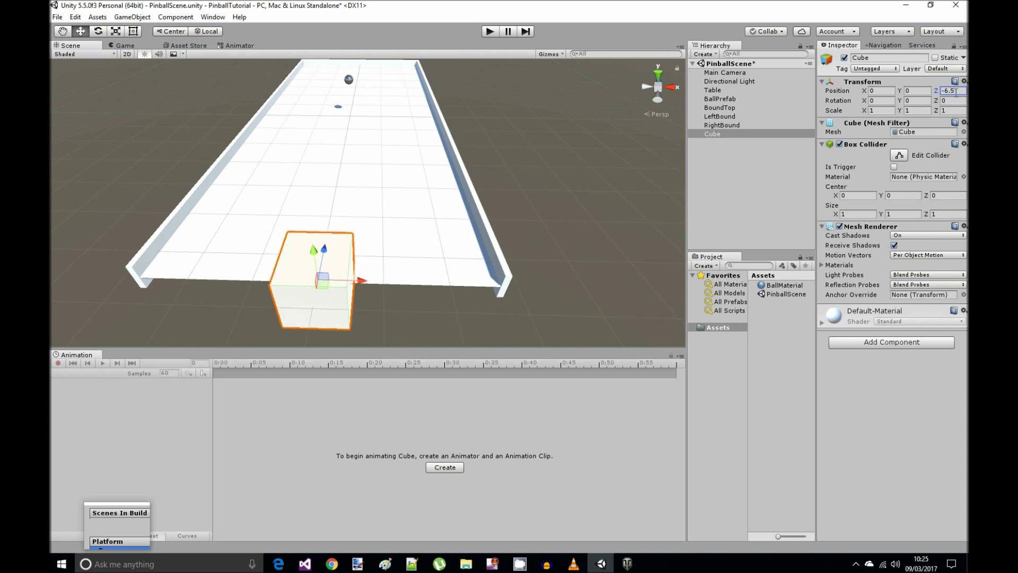
# - Scale the cube into a short bottom wall with X 2.3, Y 0.5 and Z 0.1
pyautogui.click(953, 112)
pyautogui.press('BackSpace')
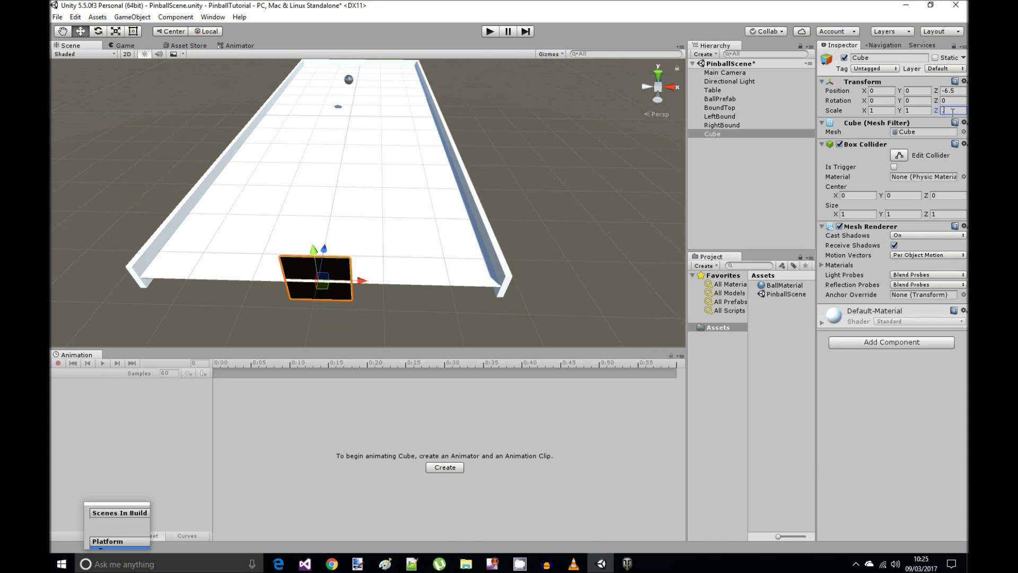
pyautogui.write('.1')
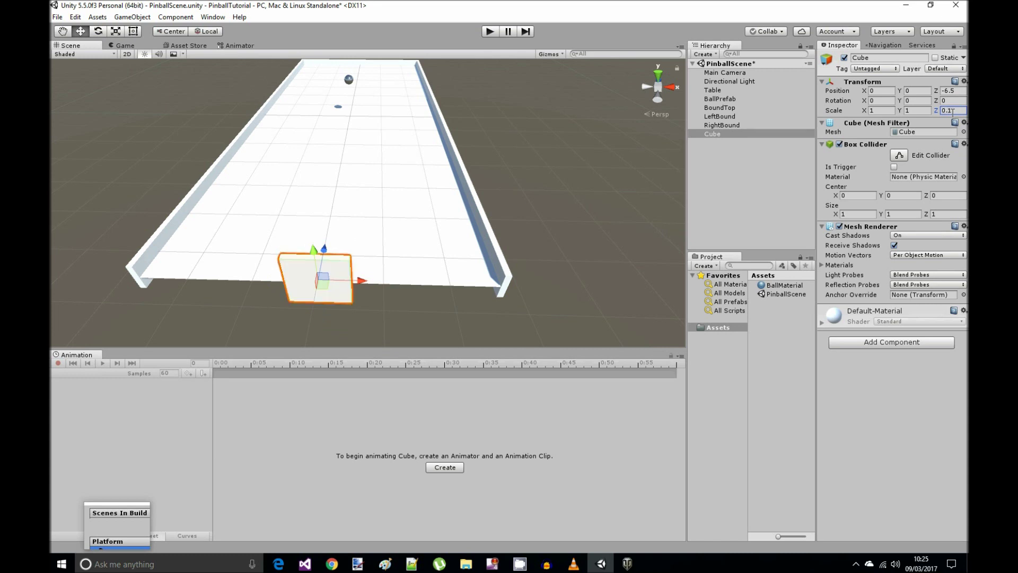
pyautogui.click(924, 111)
pyautogui.press('BackSpace')
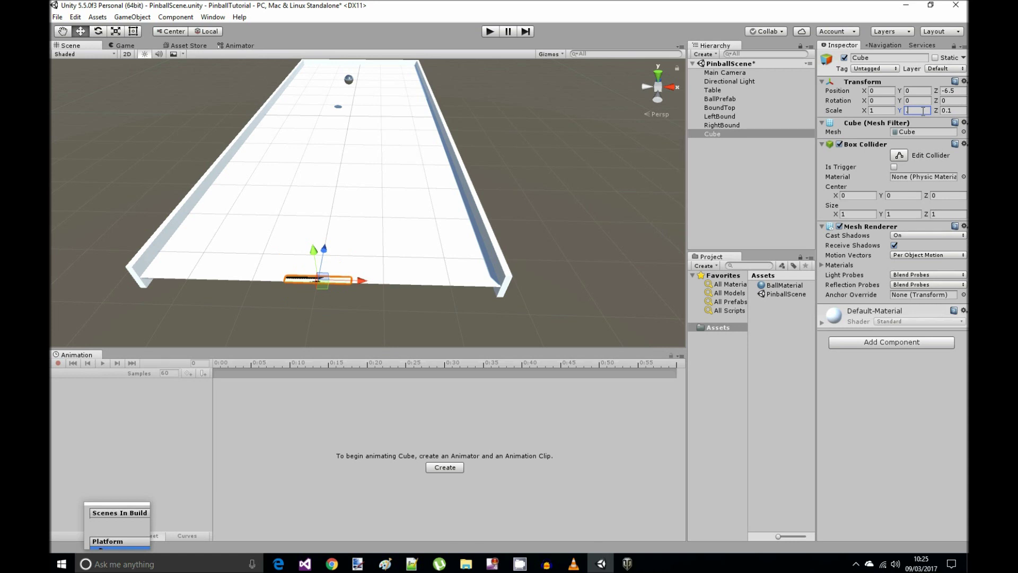
pyautogui.write('0.5')
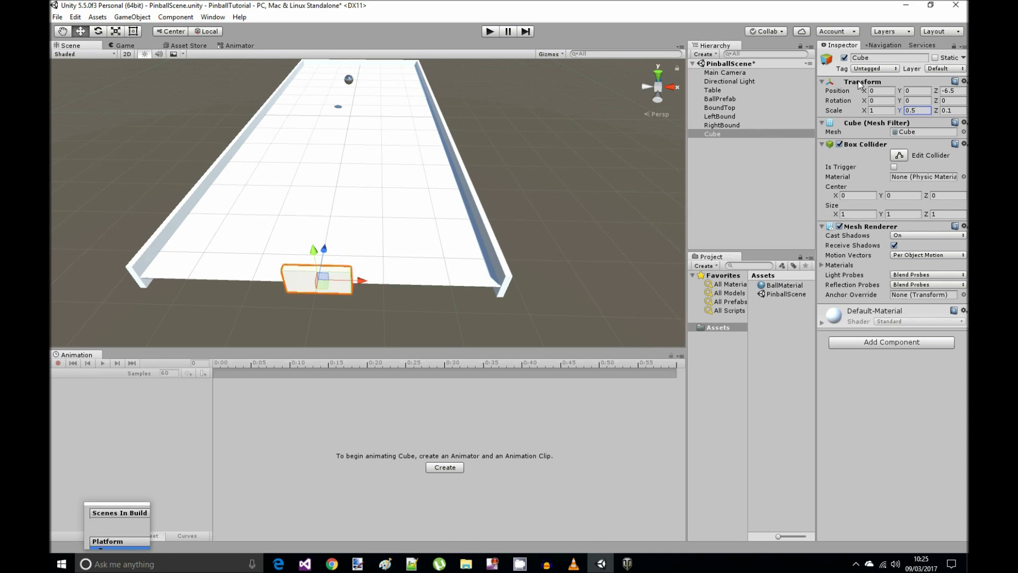
pyautogui.click(885, 112)
pyautogui.write('2.5')
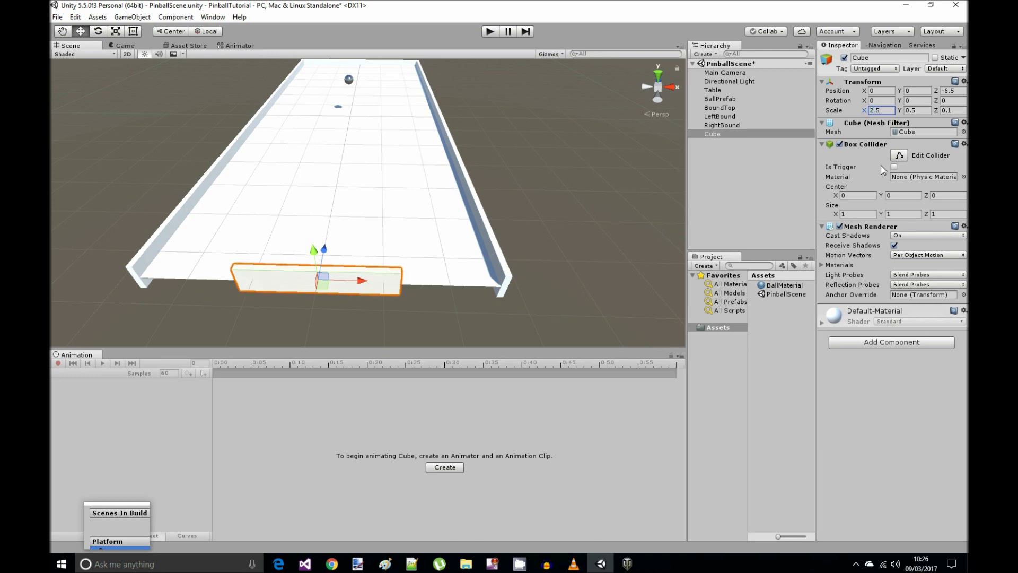
pyautogui.press('BackSpace')
pyautogui.write('3')
# - Align the bottom wall with the outer face of the right wall by setting its X position to 1.68
pyautogui.click(882, 91)
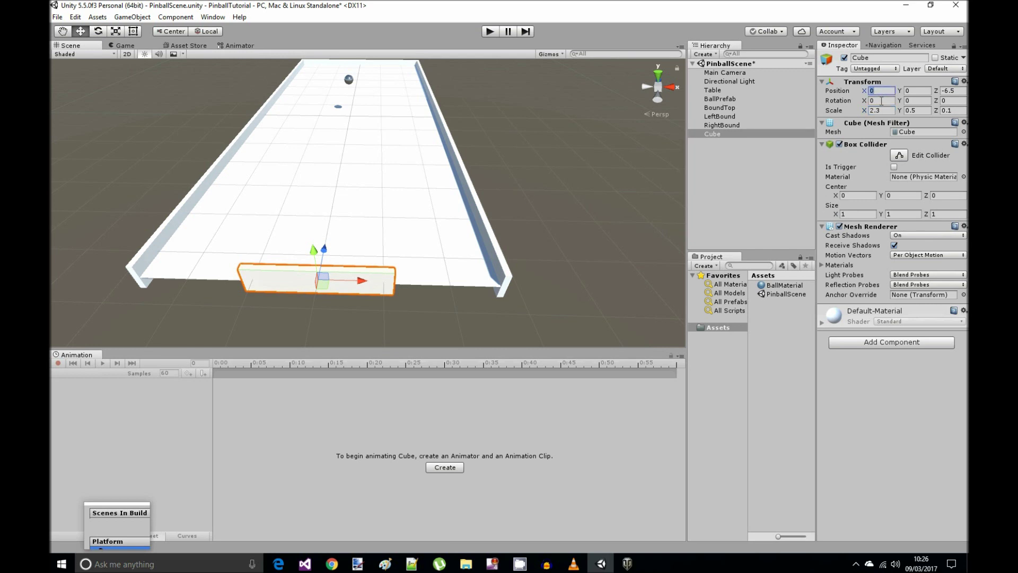
pyautogui.write('2')
pyautogui.press('BackSpace')
pyautogui.write('1.8')
pyautogui.moveTo(609, 167); pyautogui.dragTo(575, 193, button='middle')
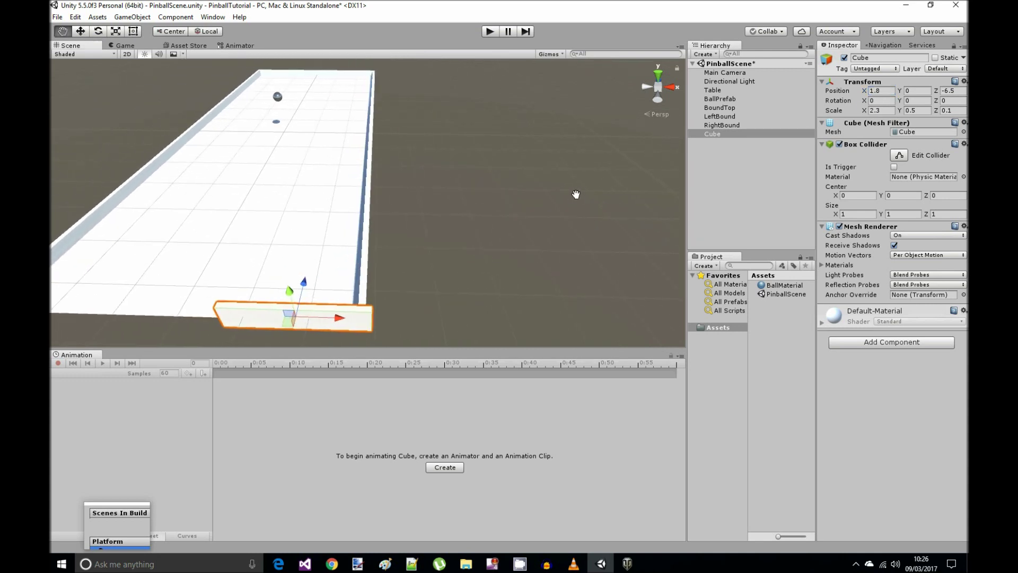
pyautogui.click(885, 91)
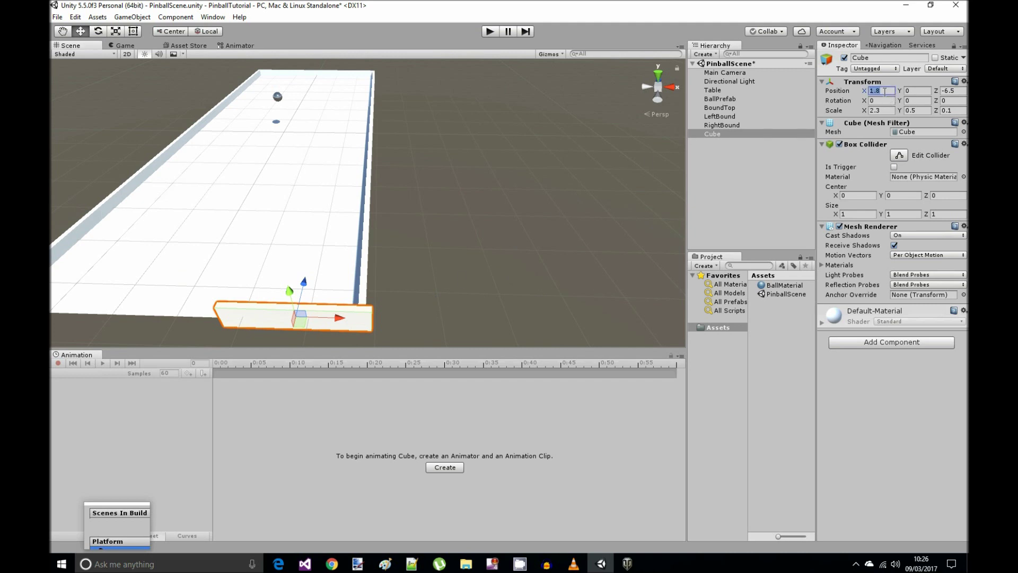
pyautogui.press('BackSpace')
pyautogui.write('6')
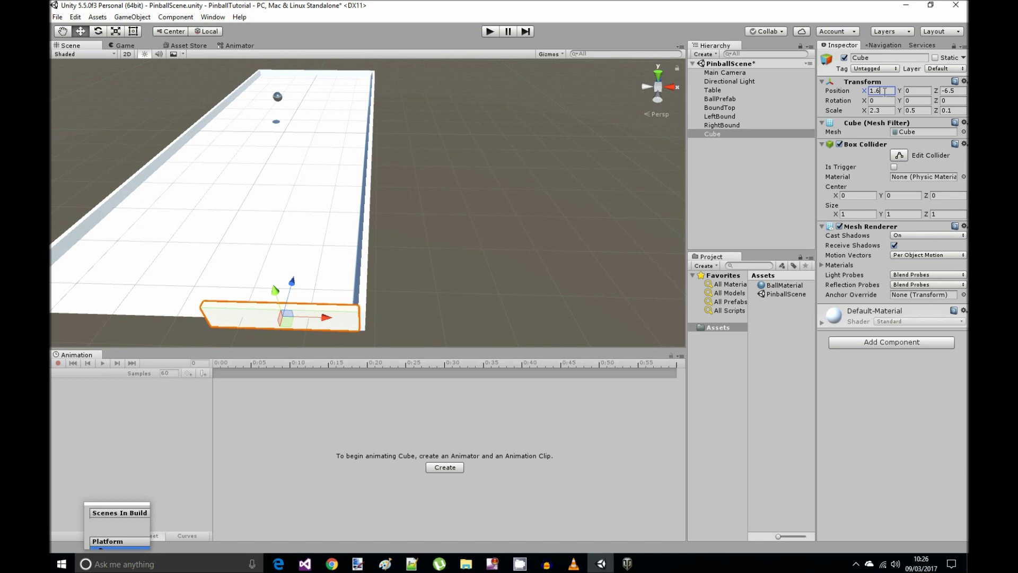
pyautogui.write('5')
pyautogui.press('BackSpace')
pyautogui.write('8')
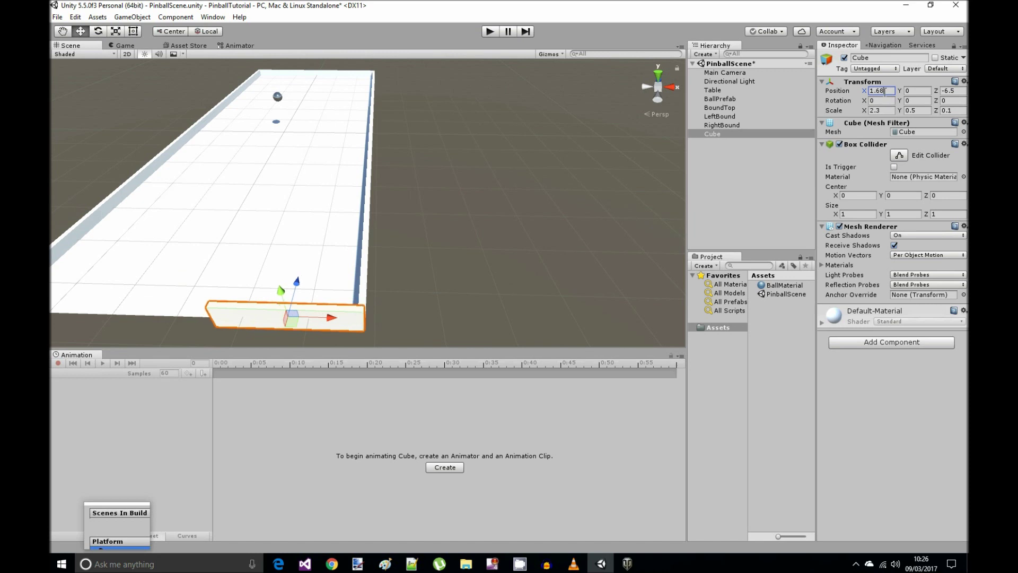
pyautogui.moveTo(489, 214); pyautogui.dragTo(466, 237, button='middle')
pyautogui.click(466, 236)
pyautogui.keyDown('alt'); pyautogui.moveTo(463, 236); pyautogui.dragTo(466, 289); pyautogui.keyUp('alt')
pyautogui.click(466, 289)
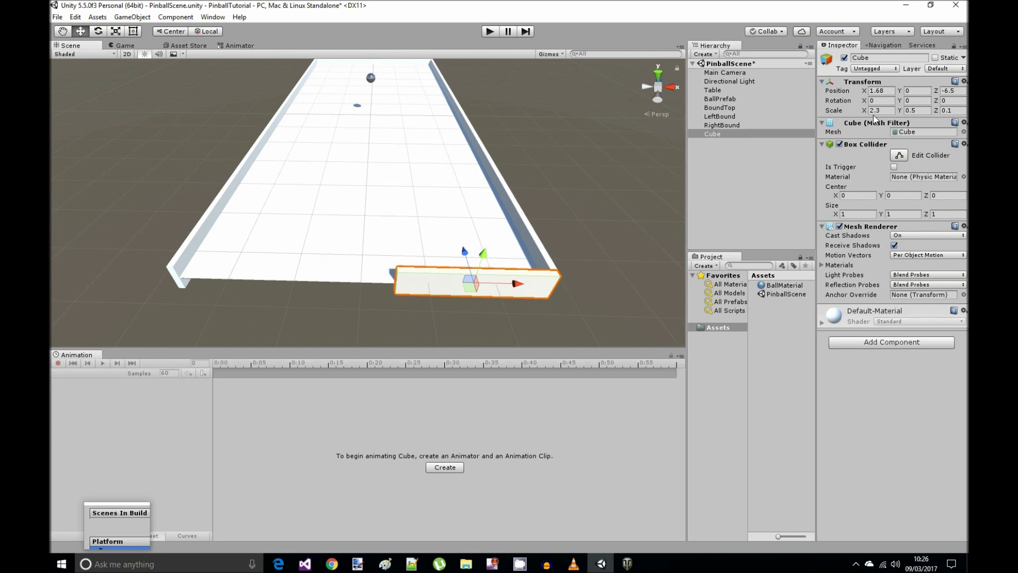
# - Rename the bottom wall cube Bottomboundright
pyautogui.click(877, 58)
pyautogui.write('Bottomroubnd')
pyautogui.press('BackSpace')
pyautogui.press('BackSpace')
pyautogui.write('left')
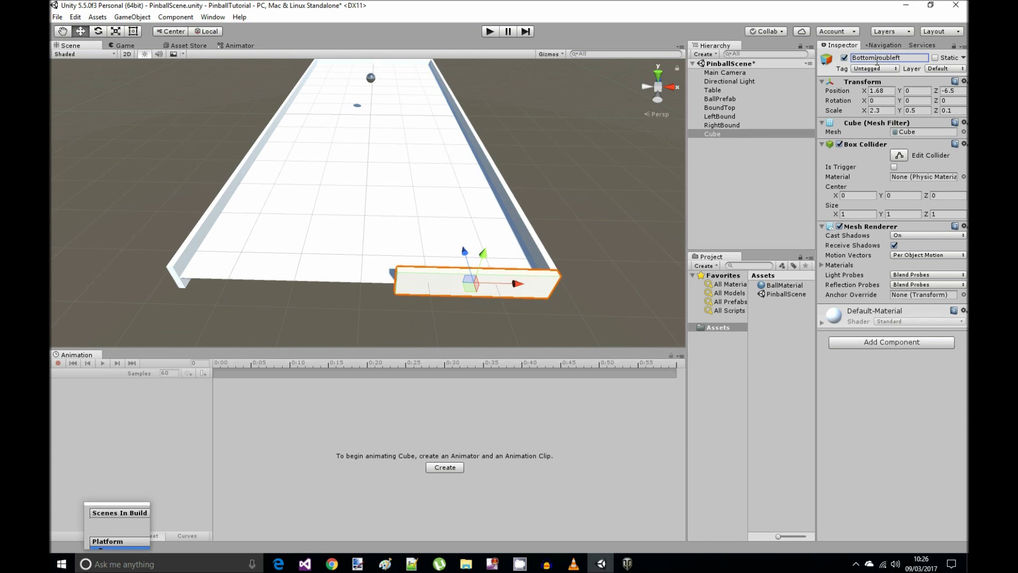
pyautogui.press('Return')
pyautogui.moveTo(889, 61); pyautogui.dragTo(913, 63)
pyautogui.write('right')
pyautogui.press('Return')
pyautogui.doubleClick(890, 60)
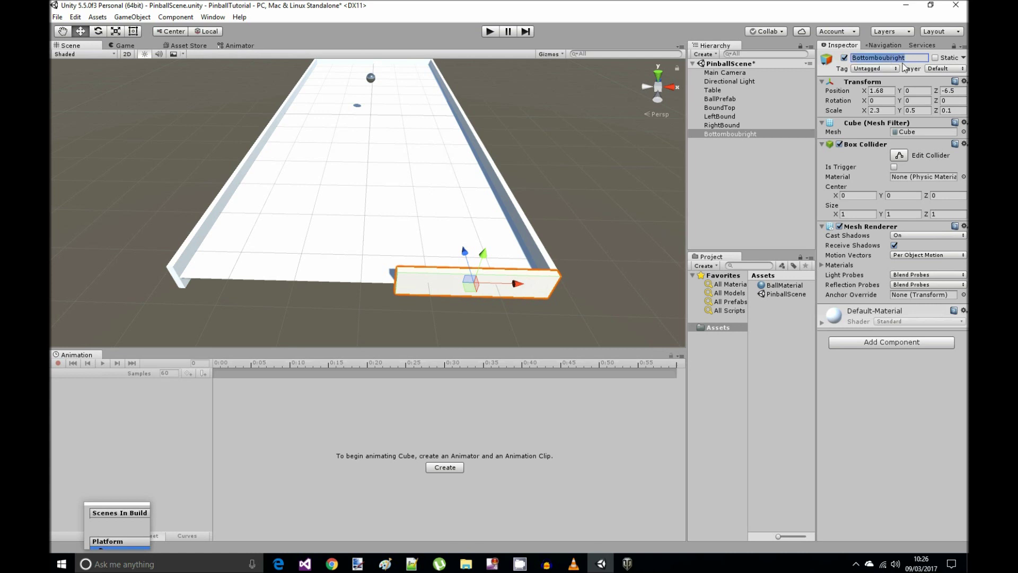
pyautogui.click(896, 60)
pyautogui.press('BackSpace')
pyautogui.write('nd')
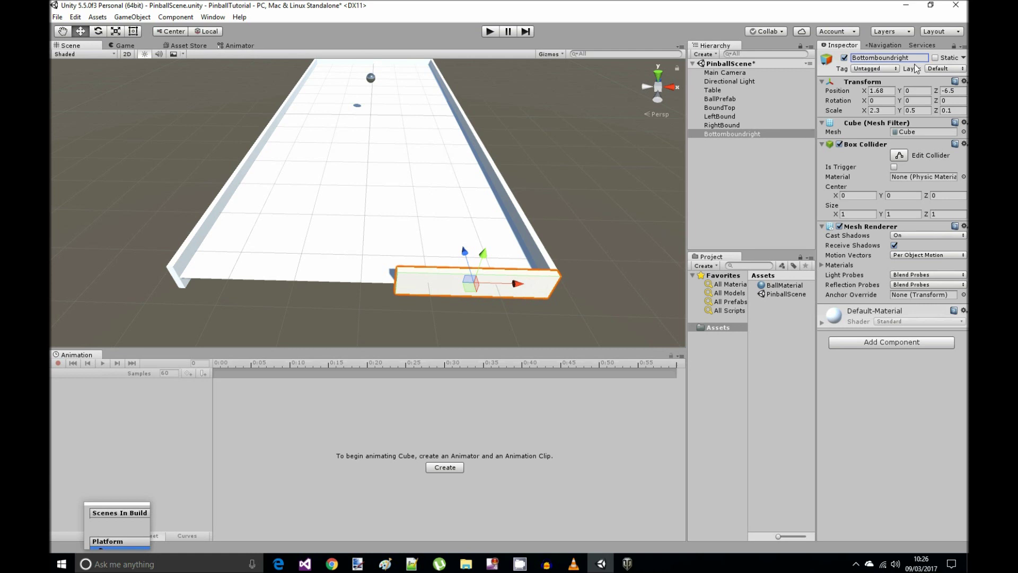
# - Duplicate Bottomboundright and place the copy at the table's bottom left corner with X position -1.68
pyautogui.click(766, 135)
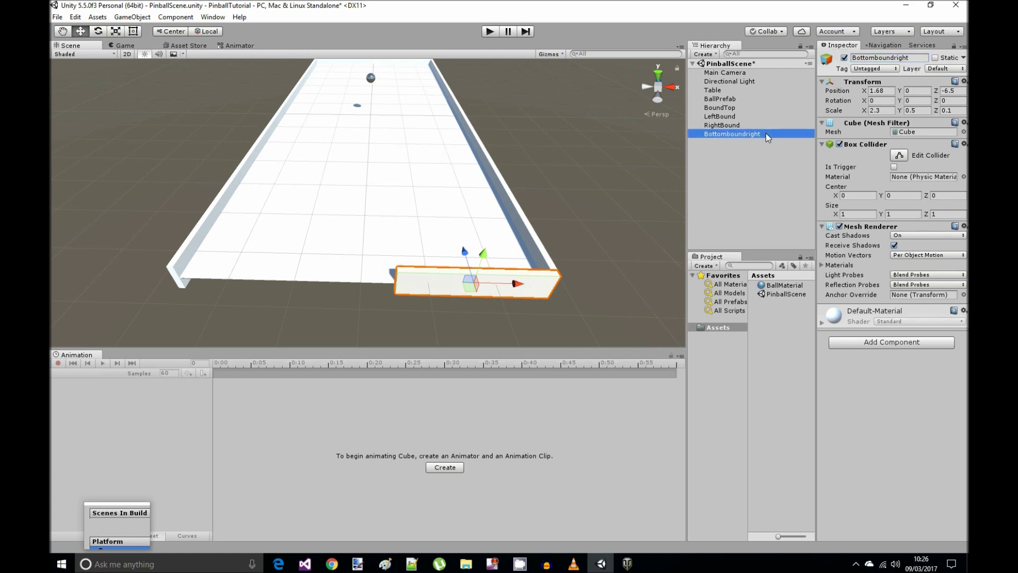
pyautogui.hotkey('ctrl', 'd')
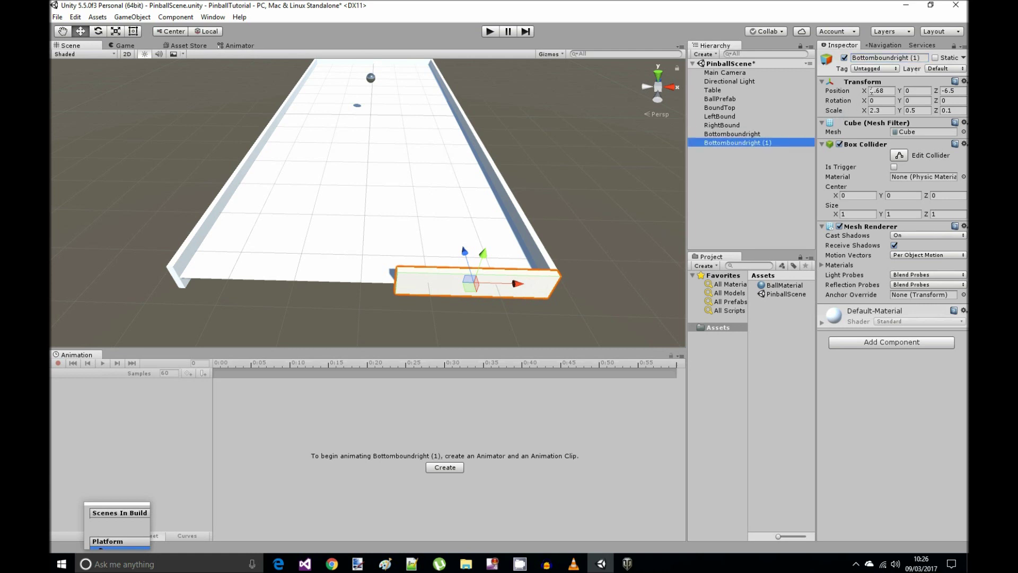
pyautogui.click(871, 91)
pyautogui.press('Home')
pyautogui.write('-')
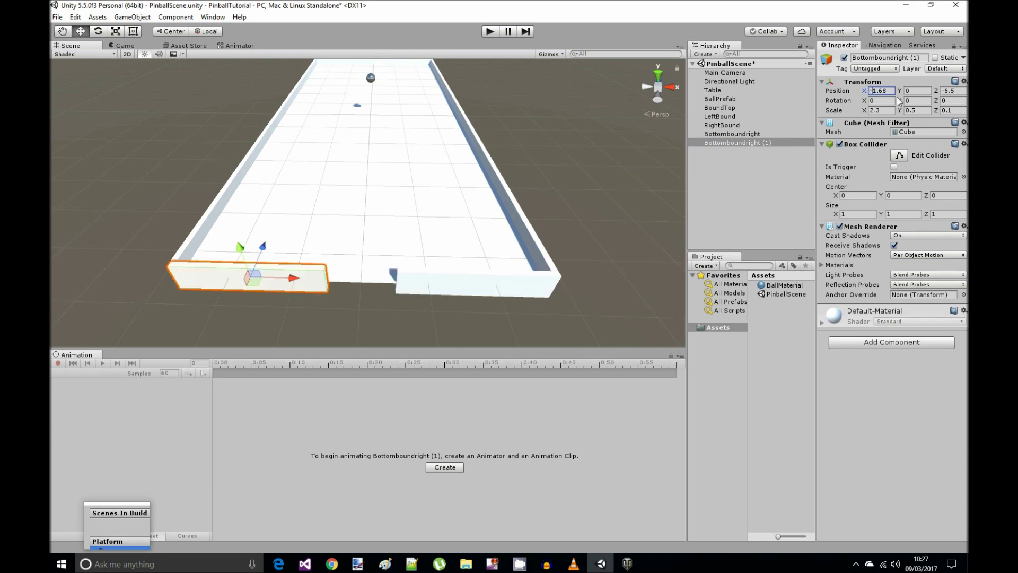
# - Save the scene with both bottom walls in place
pyautogui.keyDown('alt'); pyautogui.moveTo(437, 159); pyautogui.dragTo(437, 161, button='right'); pyautogui.keyUp('alt')
pyautogui.keyDown('alt'); pyautogui.moveTo(488, 150); pyautogui.dragTo(482, 153); pyautogui.keyUp('alt')
pyautogui.click(57, 17)
pyautogui.click(96, 58)
pyautogui.moveTo(465, 150); pyautogui.dragTo(465, 155, button='middle')
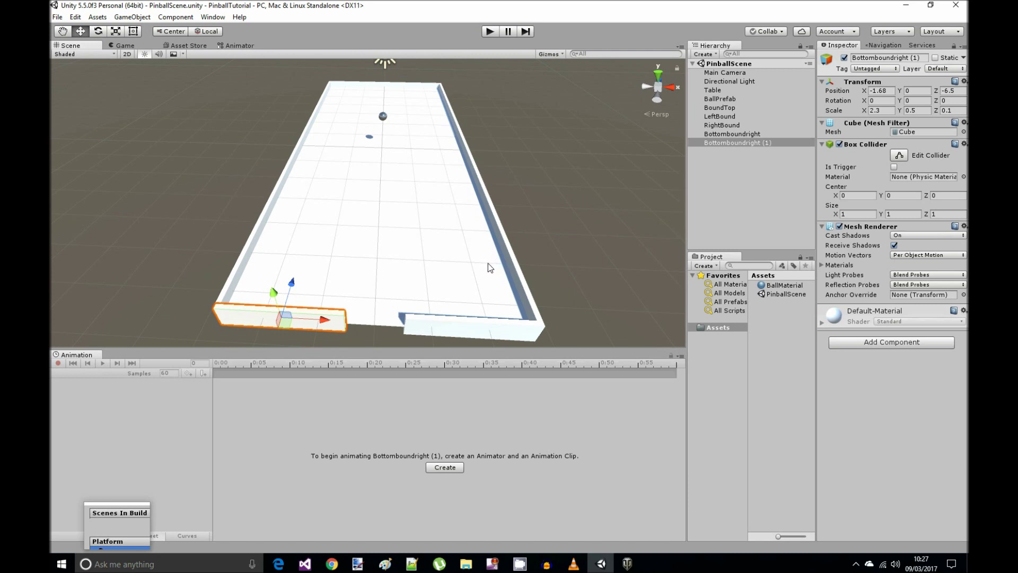
pyautogui.click(58, 17)
pyautogui.click(84, 57)
# - Rename the duplicated bottom wall BottomboundLeft
pyautogui.scroll(5, 422, 197)
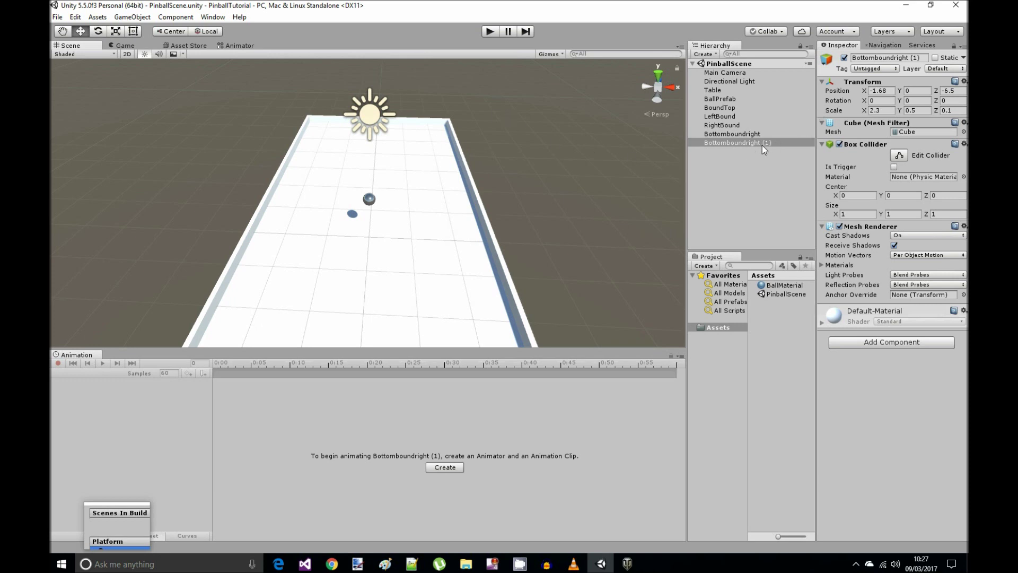
pyautogui.click(889, 58)
pyautogui.moveTo(894, 59); pyautogui.dragTo(920, 60)
pyautogui.write('Left')
pyautogui.press('Return')
pyautogui.moveTo(388, 257); pyautogui.dragTo(429, 204, button='middle')
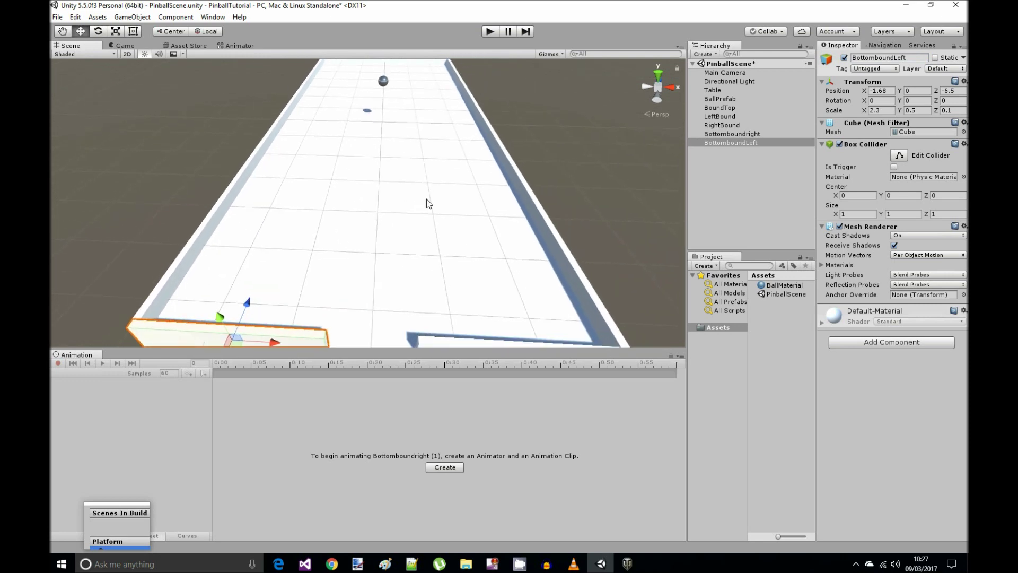
# - Add another cube to the scene alongside the finished boundary walls
pyautogui.click(742, 166)
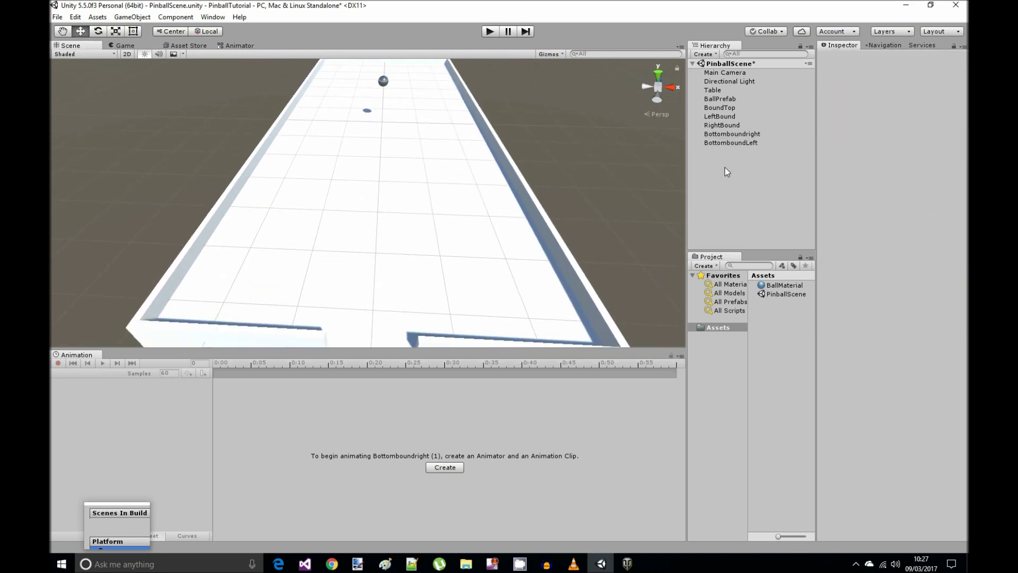
pyautogui.rightClick(725, 168)
pyautogui.moveTo(777, 272)
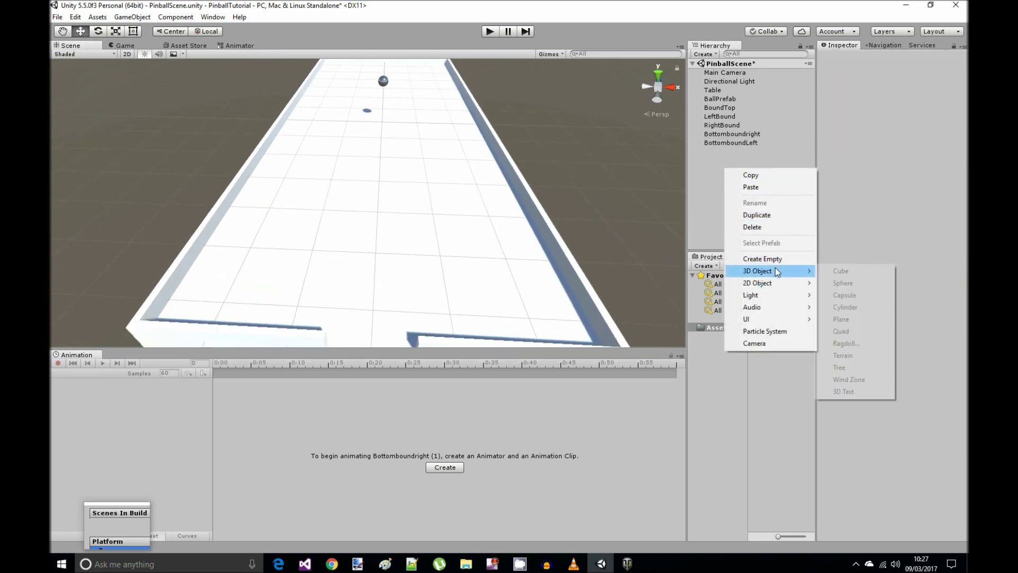
pyautogui.click(840, 271)
pyautogui.scroll(-3, 557, 201)
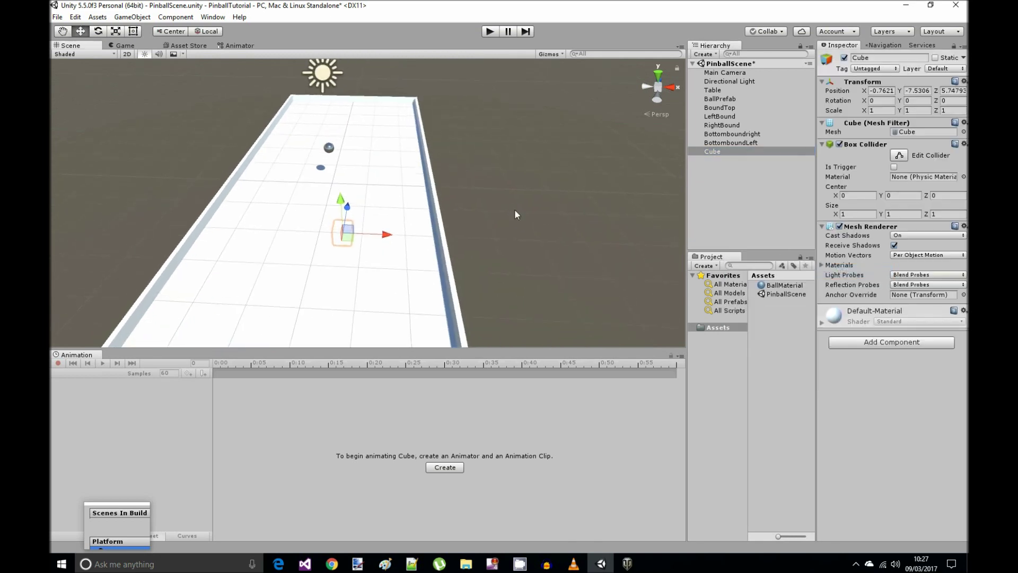
# - Reset the new cube's transform to its default position, rotation and scale
pyautogui.moveTo(346, 207); pyautogui.dragTo(351, 103)
pyautogui.click(964, 81)
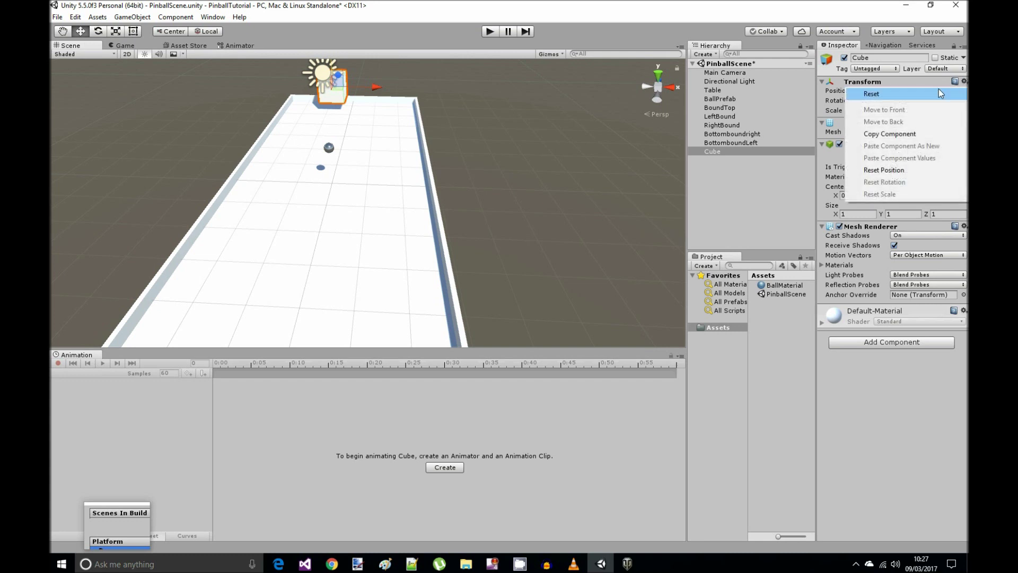
pyautogui.click(938, 89)
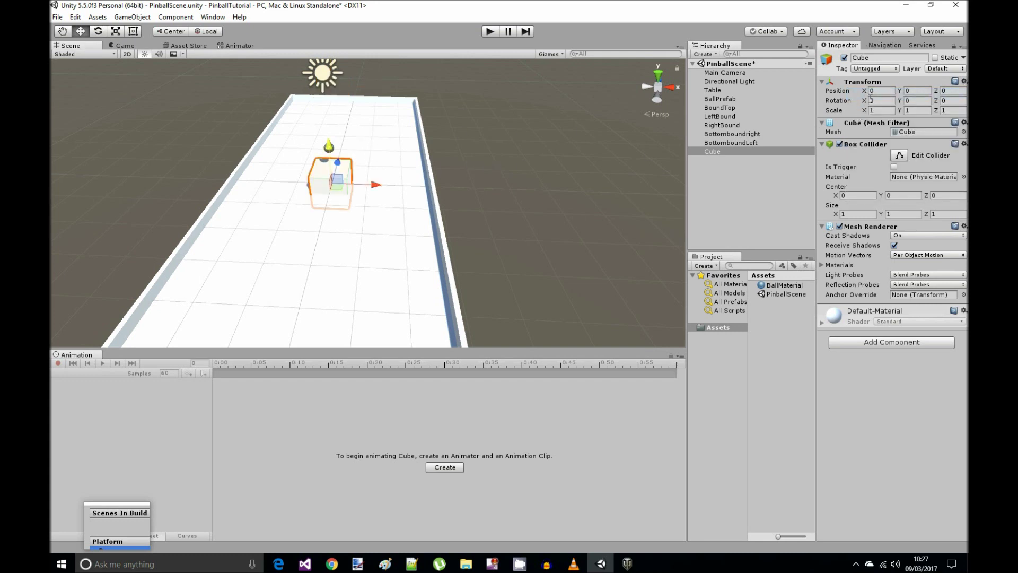
# - Place the cube at the table's top right corner with X position 2.5, Z position 6 and Y rotation 45
pyautogui.click(882, 91)
pyautogui.write('2.5')
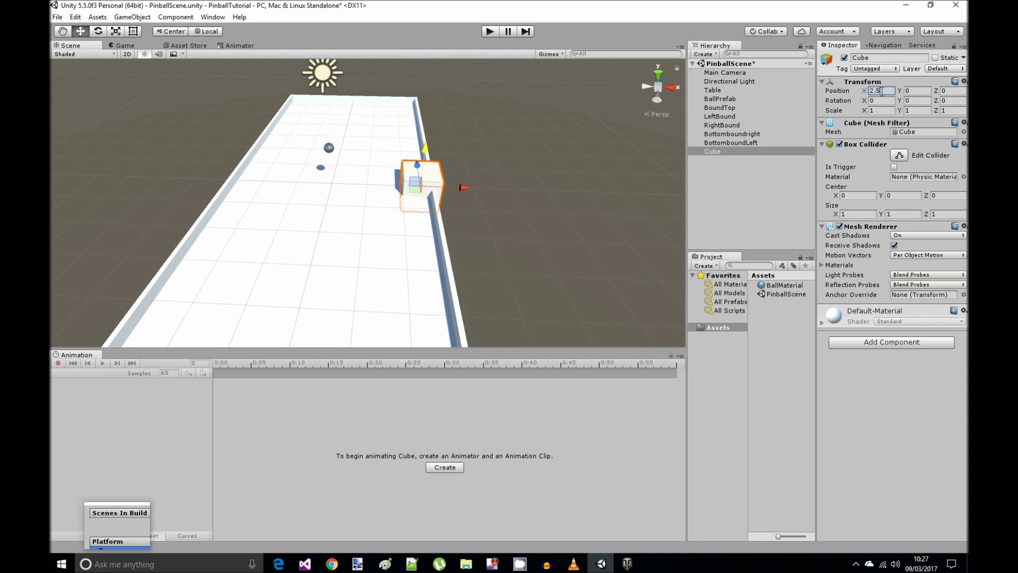
pyautogui.click(918, 101)
pyautogui.write('45')
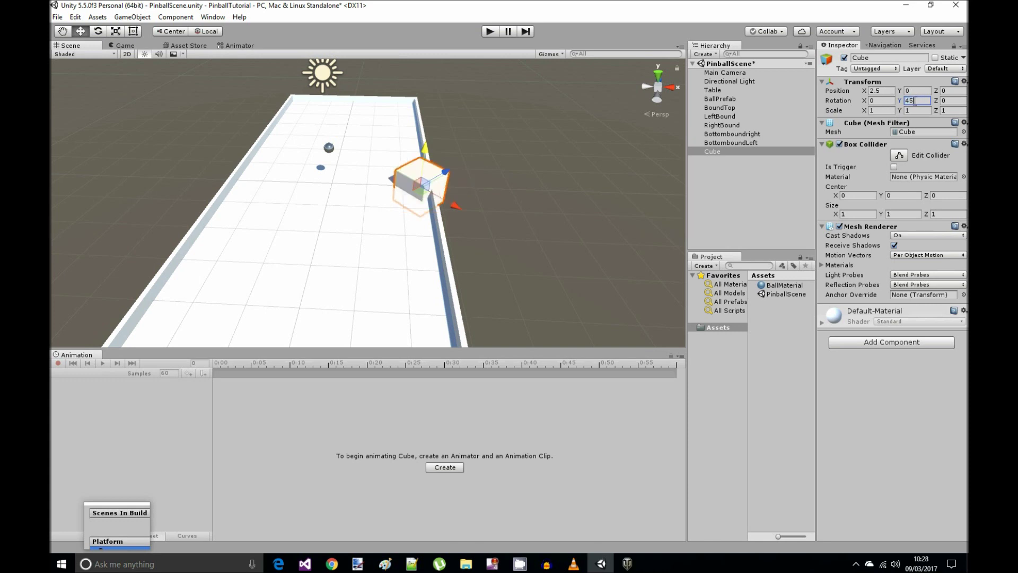
pyautogui.click(951, 91)
pyautogui.write('6')
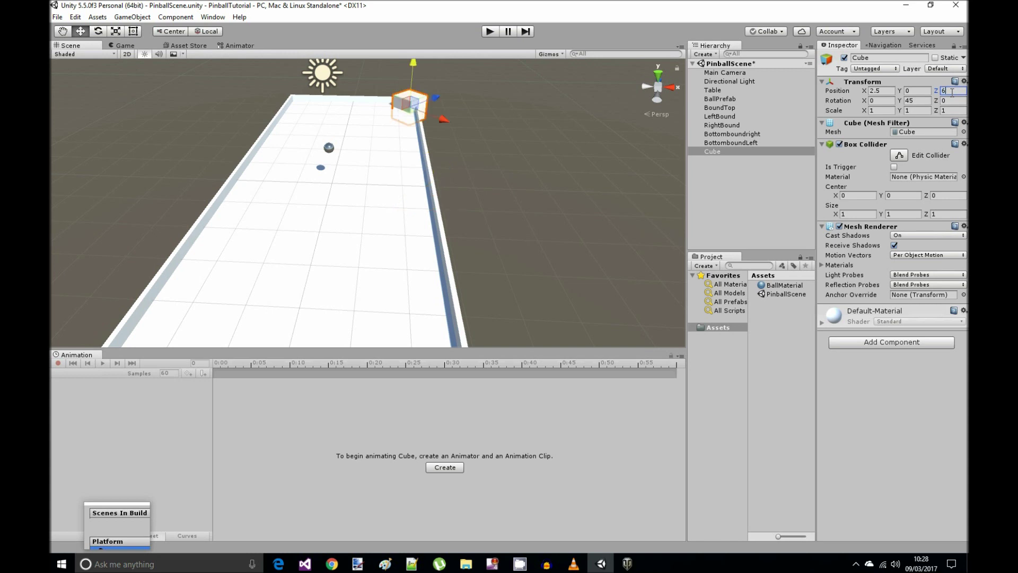
# - Set the corner cube's Z position to 6.2, dismissing the stray browser window and notification
pyautogui.moveTo(507, 132); pyautogui.dragTo(464, 265, button='middle')
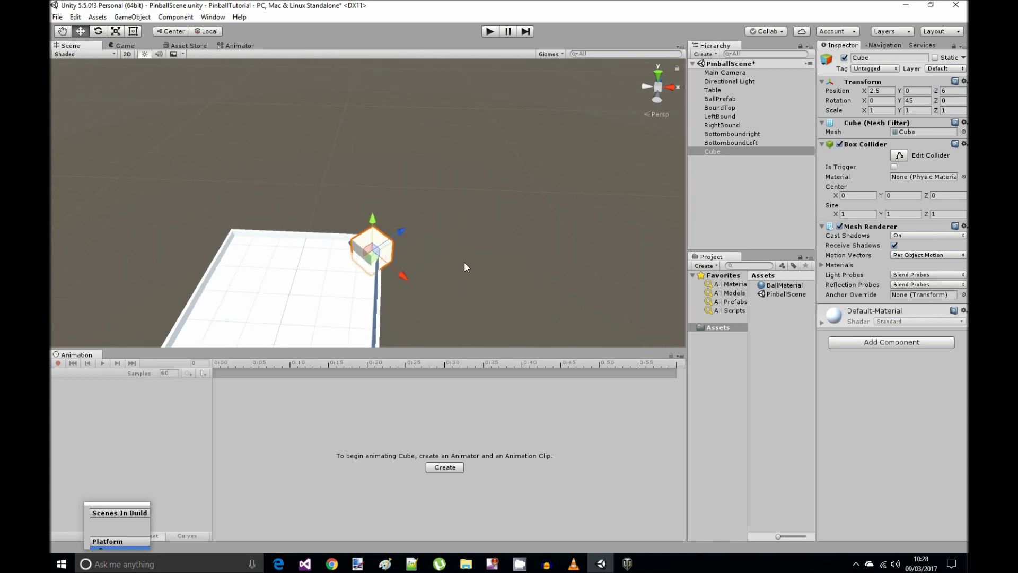
pyautogui.scroll(5, 463, 262)
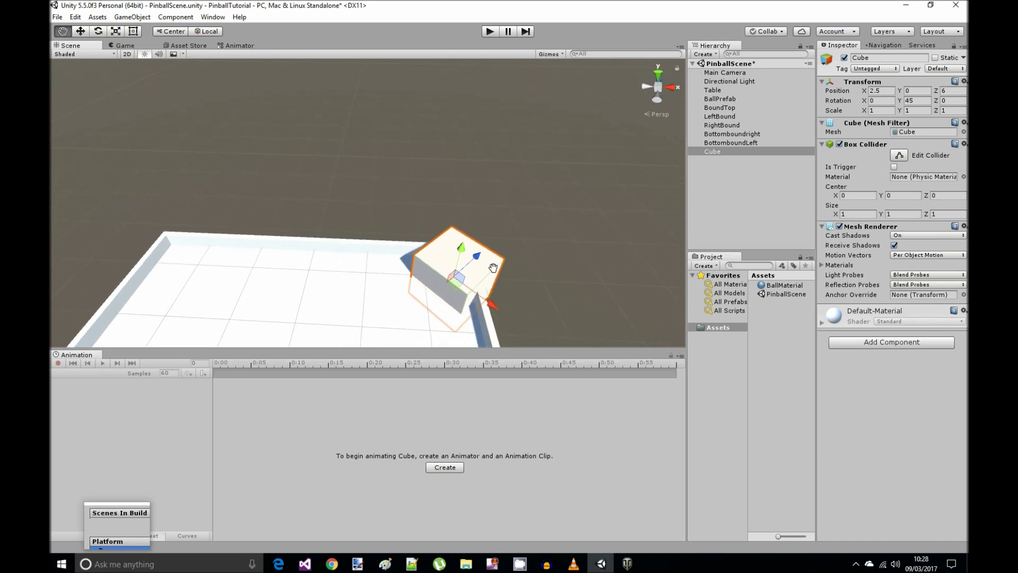
pyautogui.click(953, 90)
pyautogui.click(954, 91)
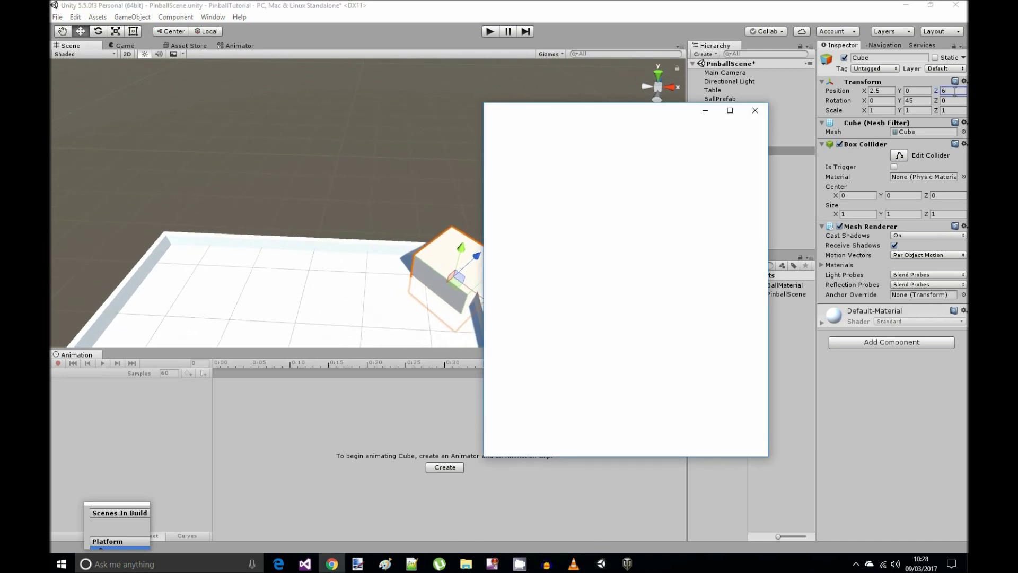
pyautogui.click(755, 112)
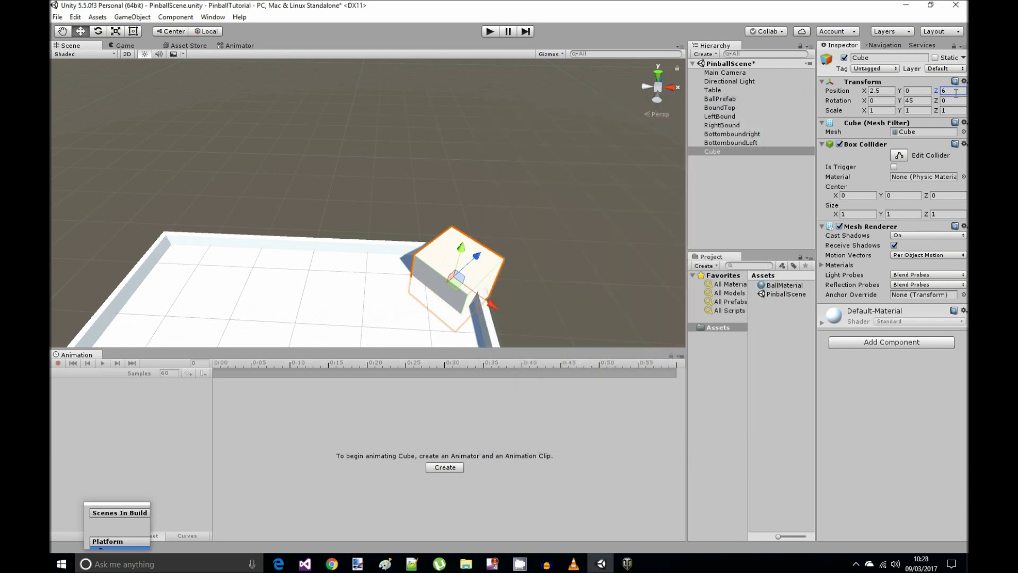
pyautogui.write('.2')
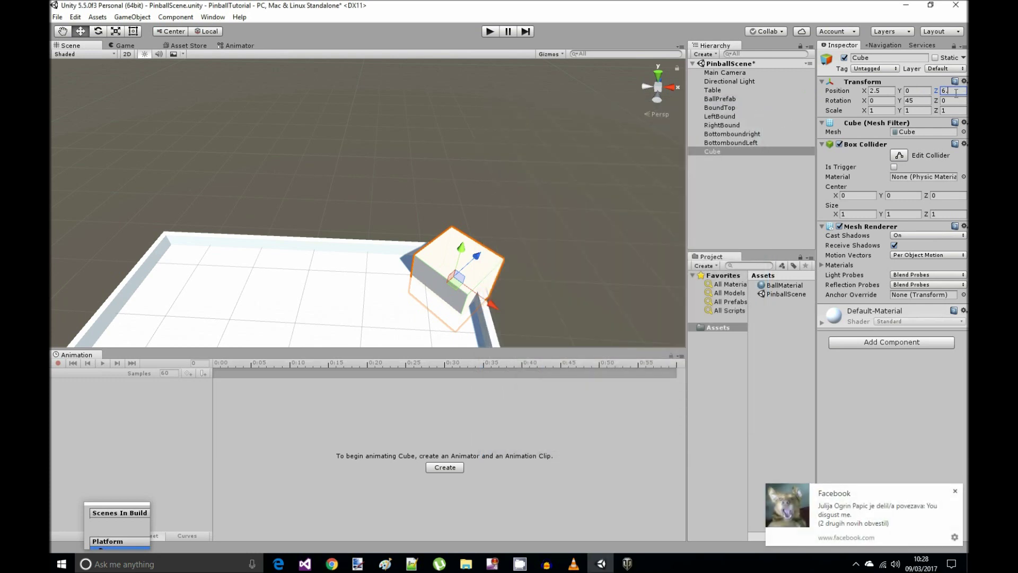
pyautogui.click(954, 491)
pyautogui.moveTo(516, 285); pyautogui.dragTo(556, 274, button='middle')
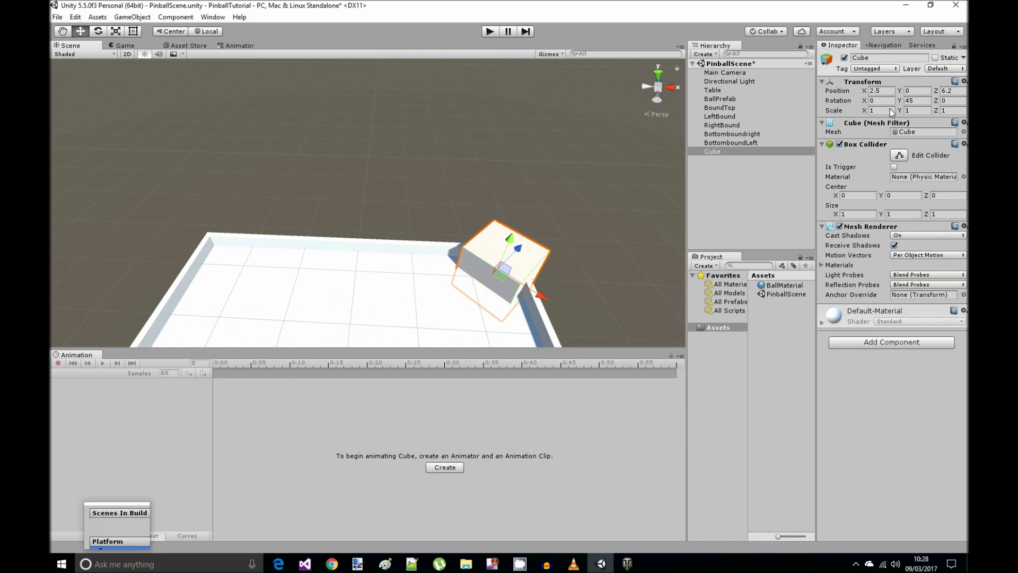
# - Flatten the corner cube into a thin wall with Y scale 0.5 and Z scale 0.1
pyautogui.click(913, 111)
pyautogui.write('.5')
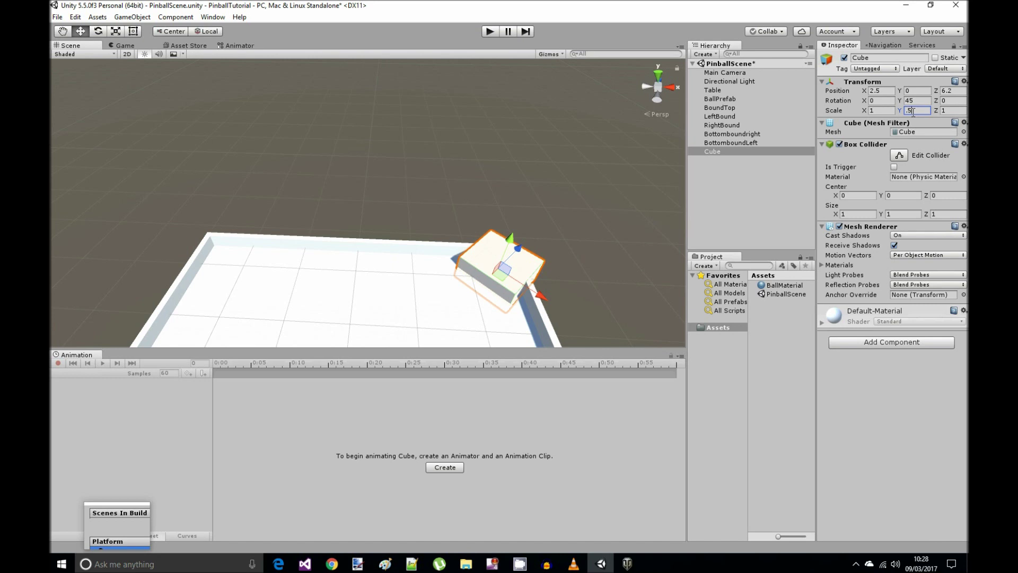
pyautogui.click(947, 111)
pyautogui.write('.1')
pyautogui.press('Return')
pyautogui.scroll(2, 552, 243)
pyautogui.moveTo(549, 252); pyautogui.dragTo(508, 198, button='middle')
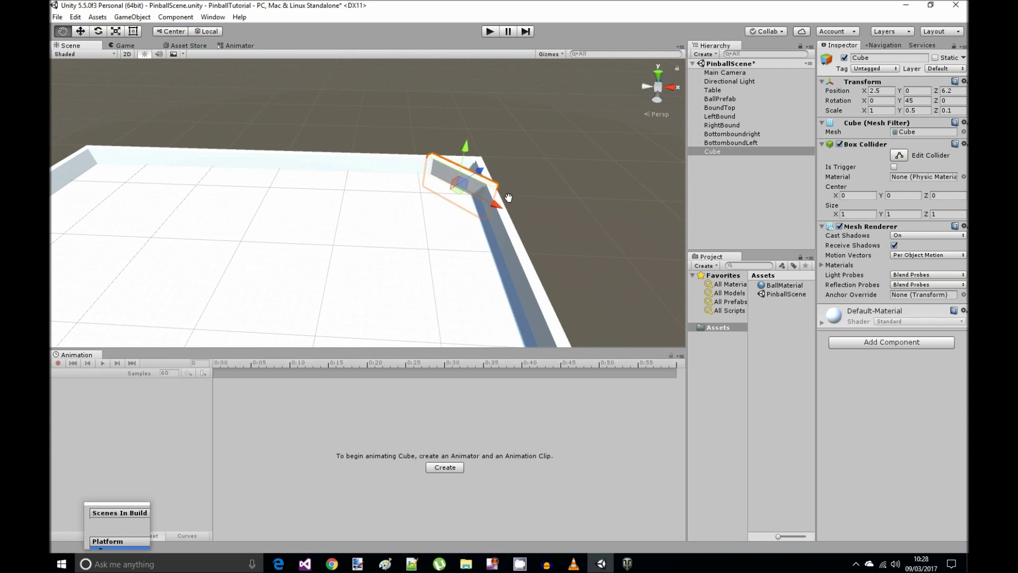
pyautogui.moveTo(590, 205); pyautogui.dragTo(562, 251, button='middle')
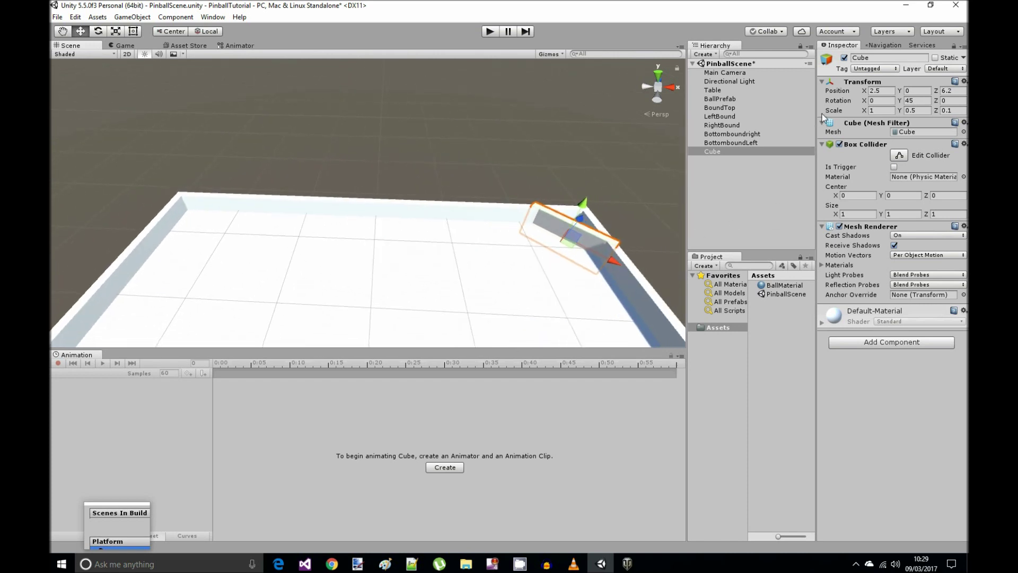
# - Rename the top right corner wall TopCorneBoundRight
pyautogui.click(873, 58)
pyautogui.write('TopCorneBound')
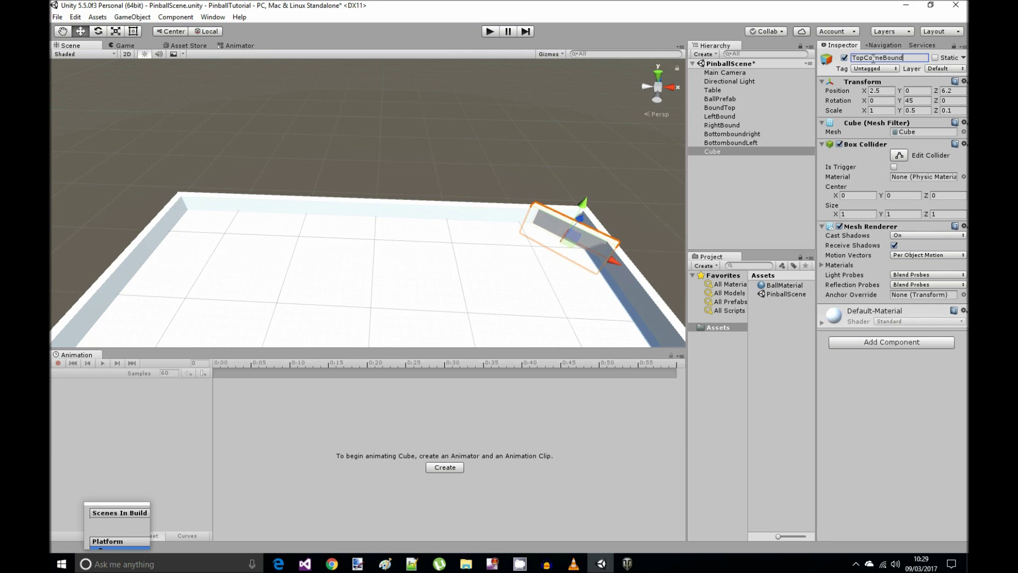
pyautogui.press('Return')
pyautogui.click(911, 56)
pyautogui.click(910, 56)
pyautogui.write('Right')
pyautogui.press('Return')
# - Duplicate TopCorneBoundRight and rename the copy TopCorneBound
pyautogui.click(749, 153)
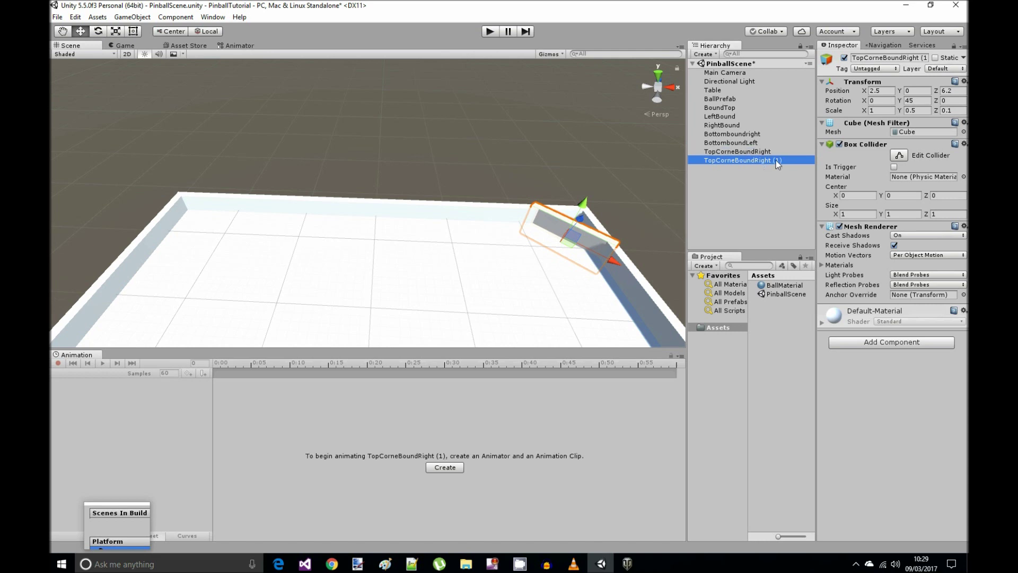
pyautogui.click(903, 58)
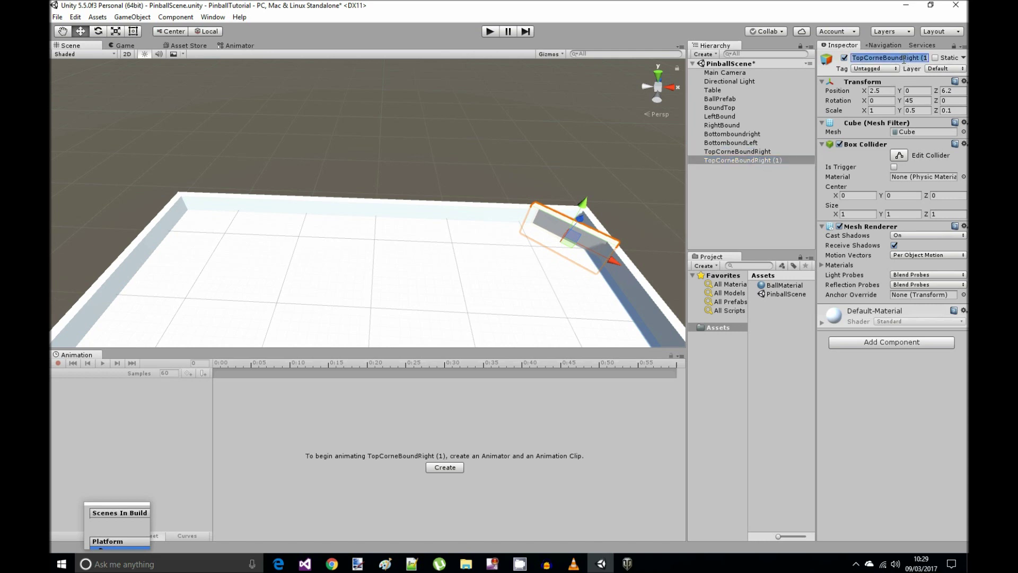
pyautogui.click(923, 59)
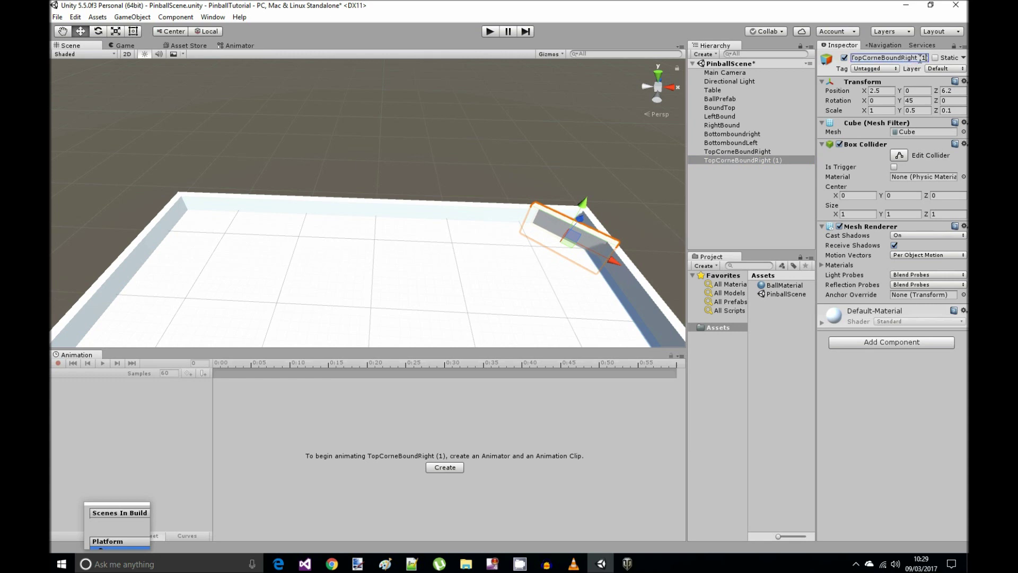
pyautogui.hotkey('ctrl', 'a')
pyautogui.write('TopCorneBound')
pyautogui.press('Return')
# - Mirror TopCorneBound to the table's top left corner with X position -2.5 and Y rotation -45
pyautogui.click(871, 90)
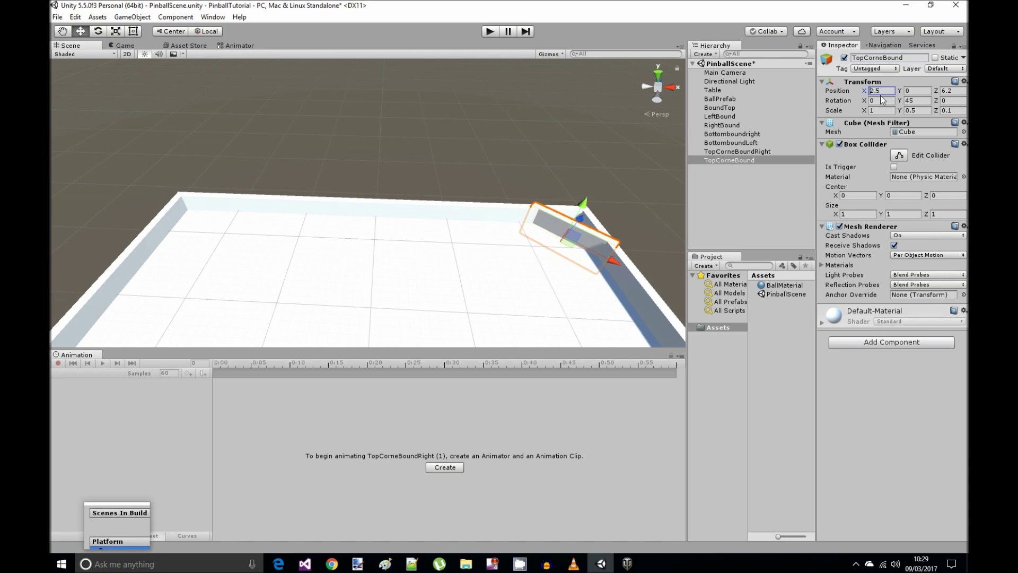
pyautogui.write('-')
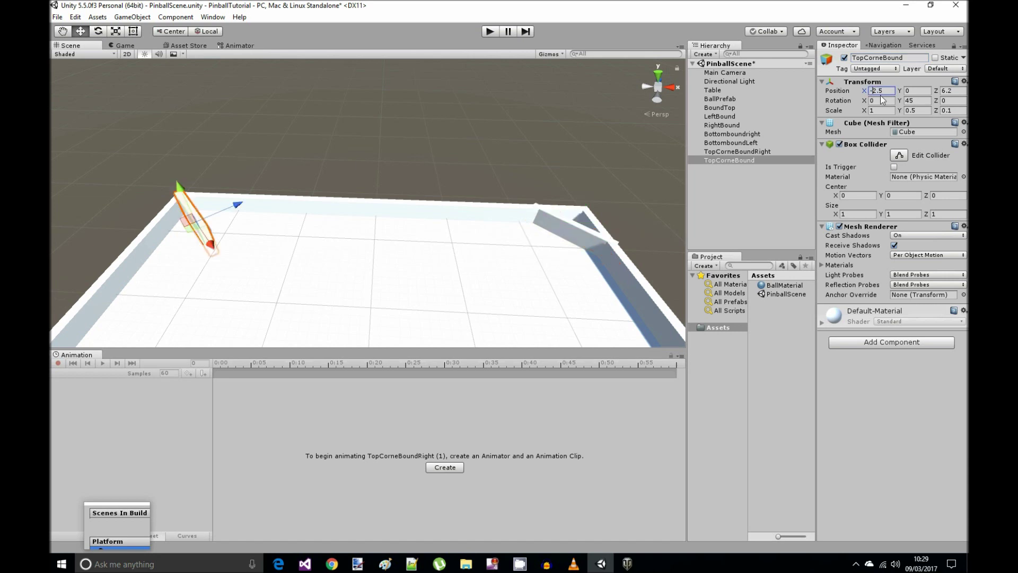
pyautogui.click(909, 101)
pyautogui.write('-')
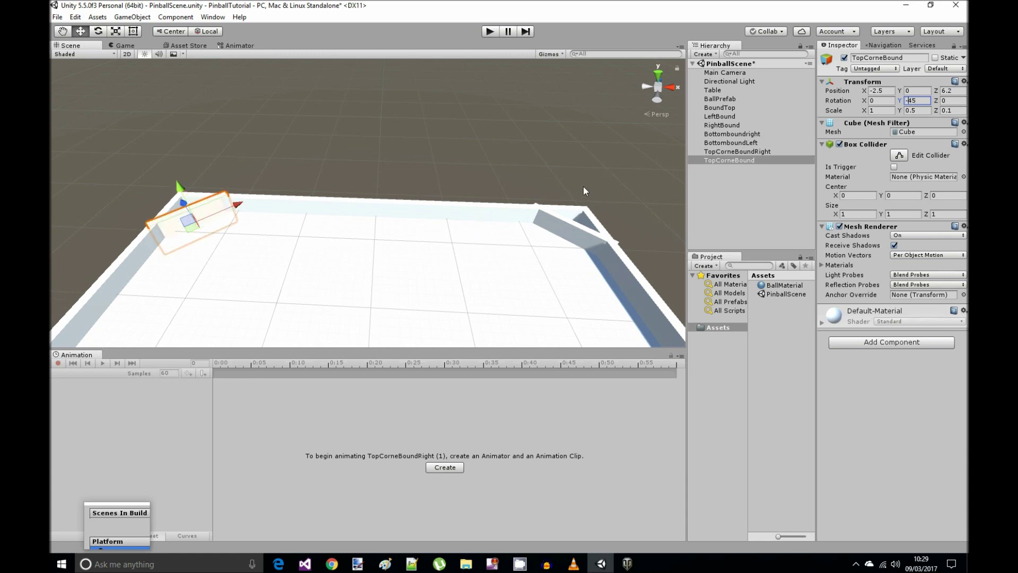
# - Rename the top left corner wall TopCorneBoundLeft
pyautogui.click(905, 60)
pyautogui.click(905, 59)
pyautogui.write('Left')
pyautogui.press('Return')
# - Examine the whole table, from the top corner walls down to the gap between the bottom walls
pyautogui.scroll(5, 405, 233)
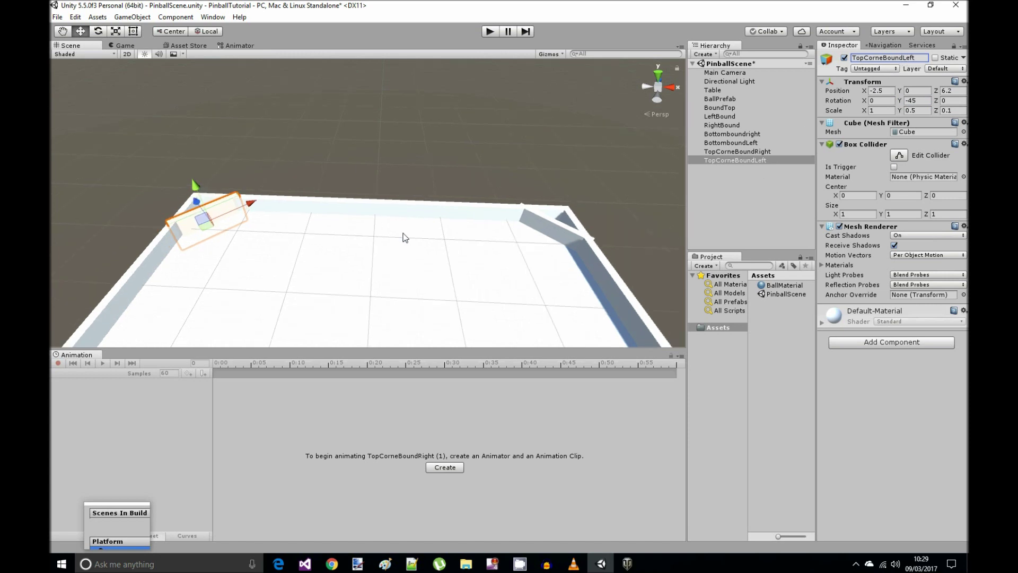
pyautogui.click(374, 254)
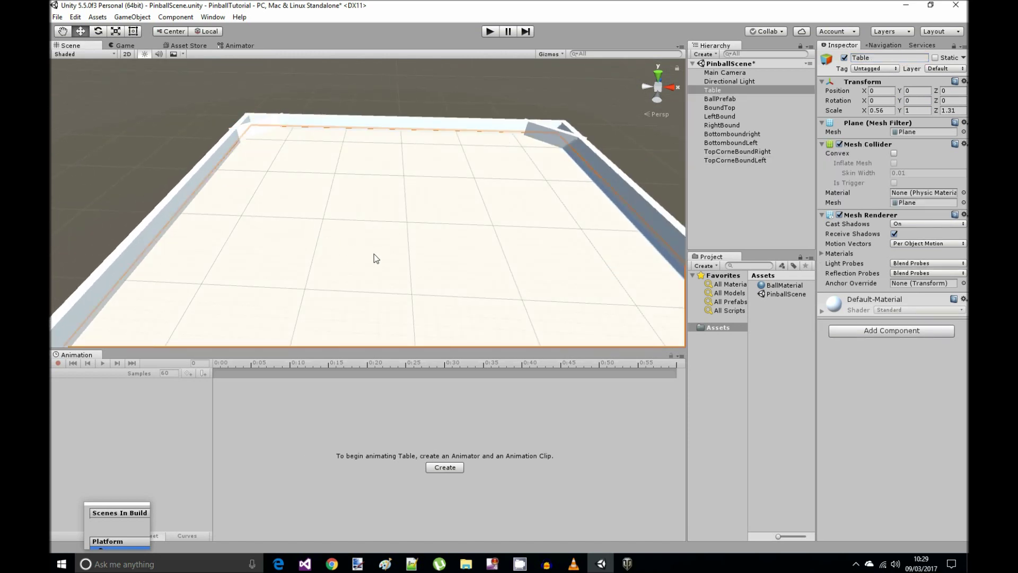
pyautogui.scroll(-1, 183, 170)
pyautogui.click(182, 169)
pyautogui.scroll(-4, 423, 254)
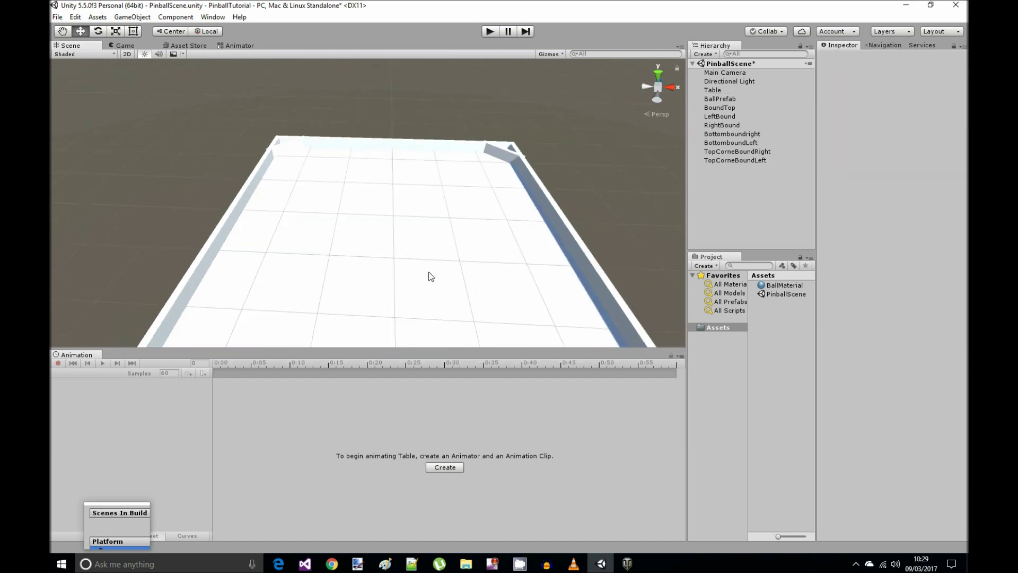
pyautogui.scroll(-1, 433, 259)
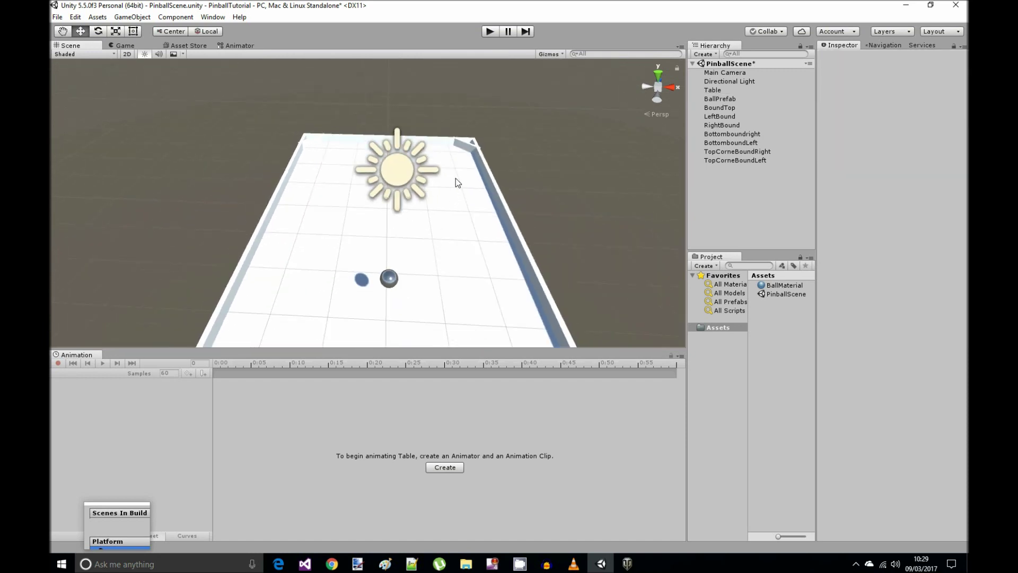
pyautogui.scroll(-1, 469, 255)
pyautogui.moveTo(462, 278); pyautogui.dragTo(444, 218, button='middle')
pyautogui.scroll(-2, 428, 277)
pyautogui.moveTo(428, 277)
pyautogui.mouseDown(button='middle')
pyautogui.moveTo(432, 255)
pyautogui.moveTo(431, 265)
pyautogui.mouseUp(button='middle')
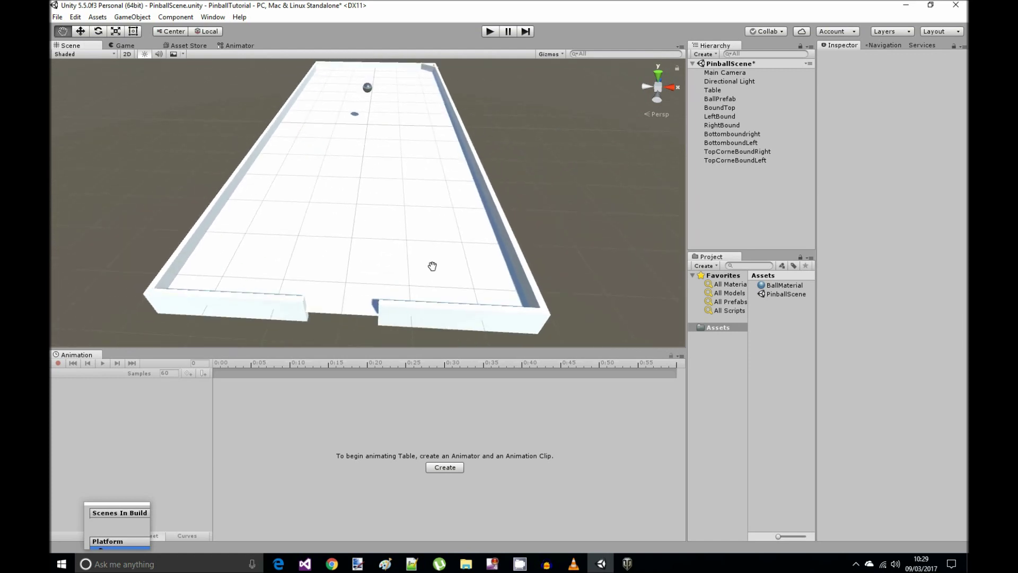
pyautogui.moveTo(352, 266); pyautogui.dragTo(336, 271, button='middle')
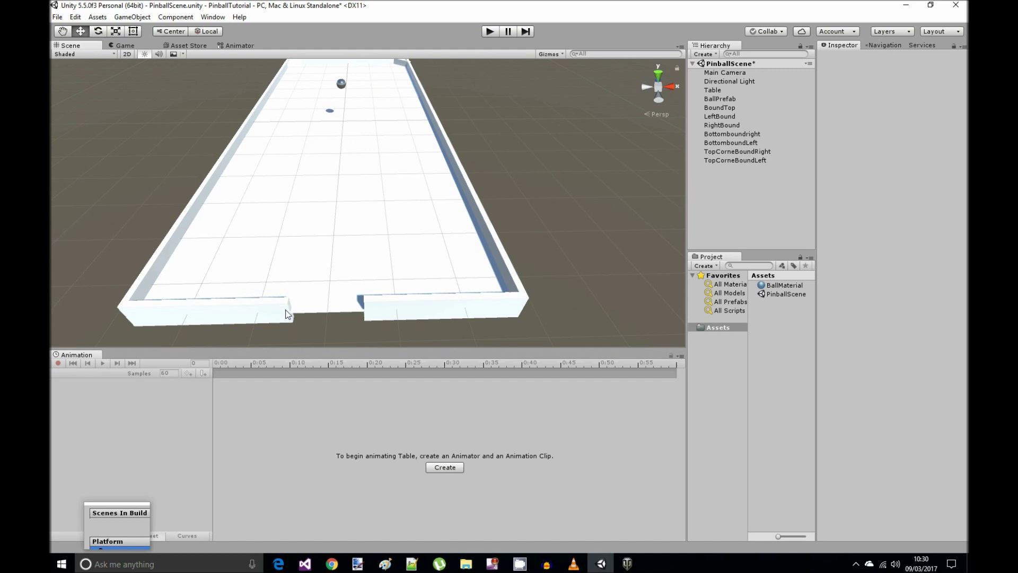
# - Add another cube to the scene and reset its transform
pyautogui.rightClick(722, 196)
pyautogui.moveTo(812, 299)
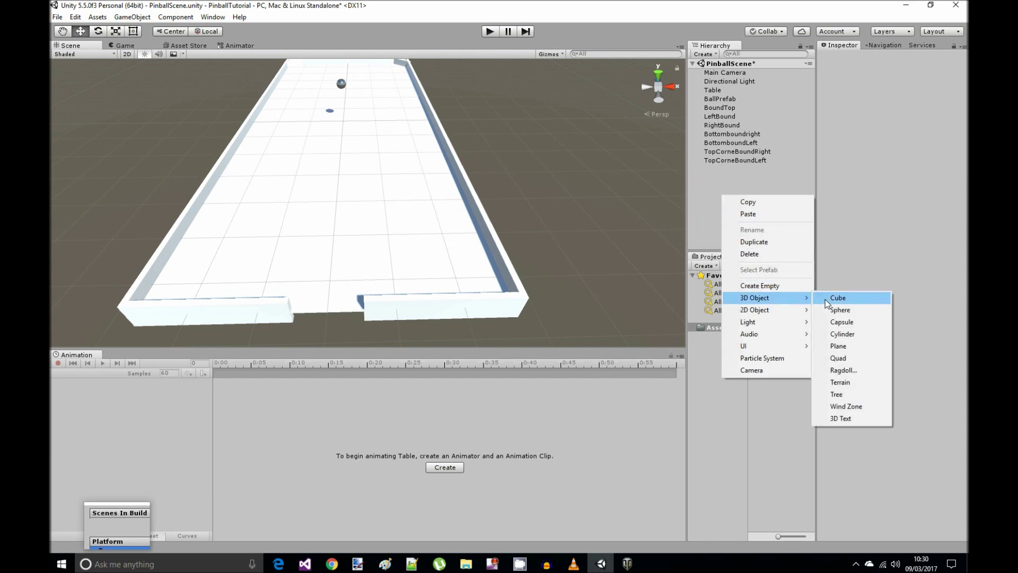
pyautogui.click(840, 297)
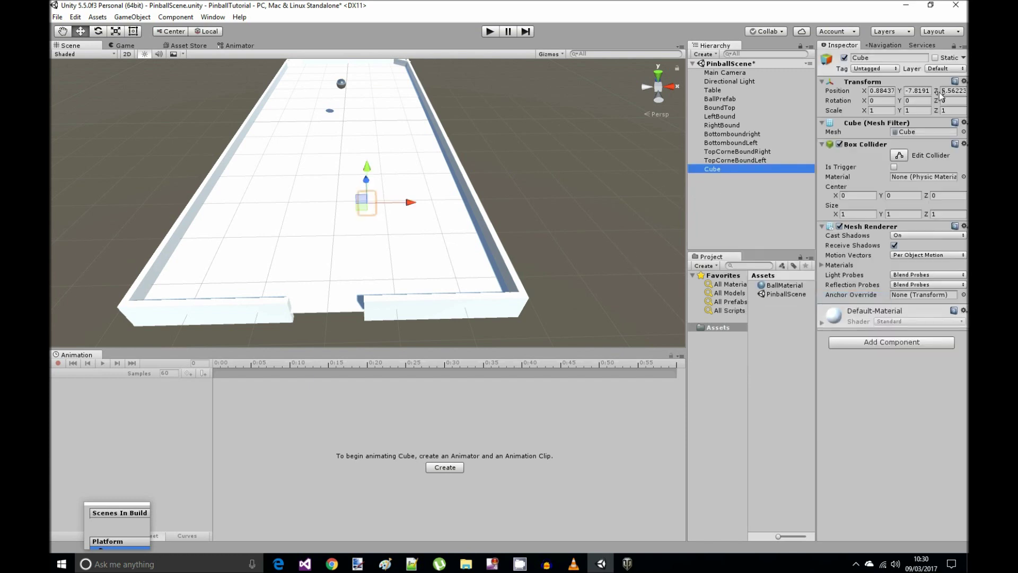
pyautogui.click(964, 81)
pyautogui.click(865, 94)
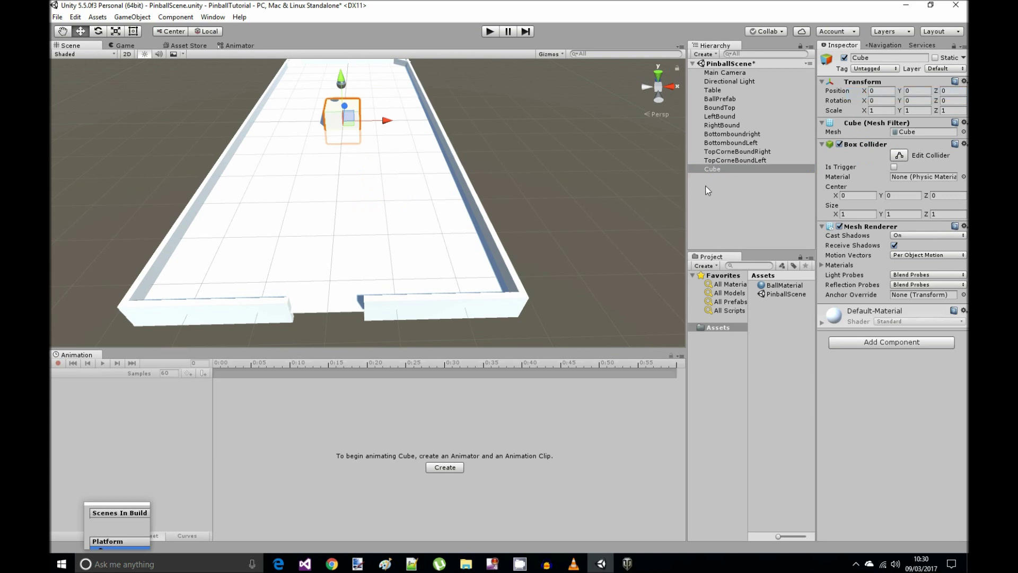
# - Rename the new cube BottomCornerBound
pyautogui.click(886, 92)
pyautogui.click(870, 57)
pyautogui.write('BottomCornerBound')
pyautogui.press('Return')
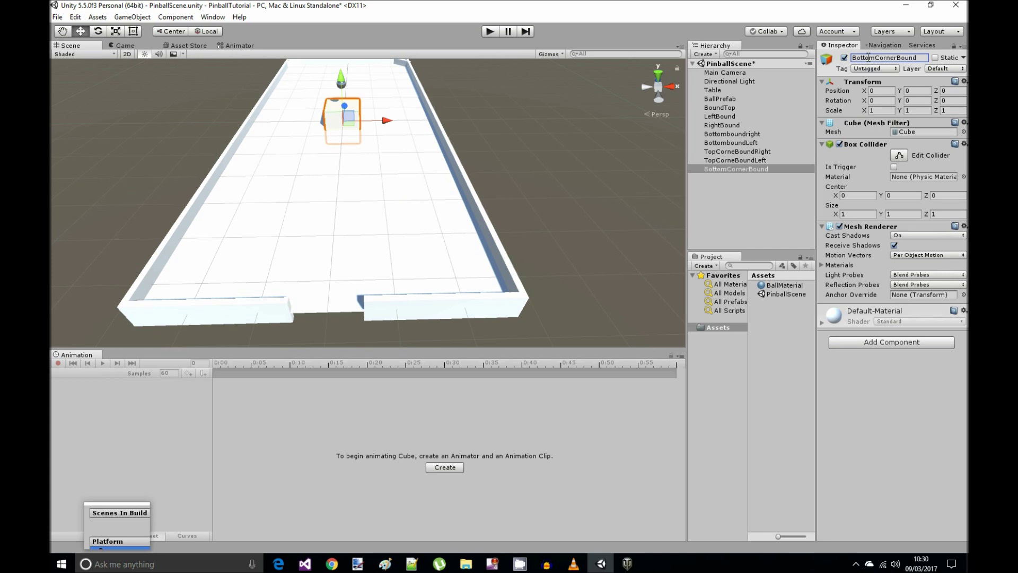
# - Move BottomCornerBound near the bottom left wall with X position -1.5 and Z position -6
pyautogui.click(880, 90)
pyautogui.write('-1.5')
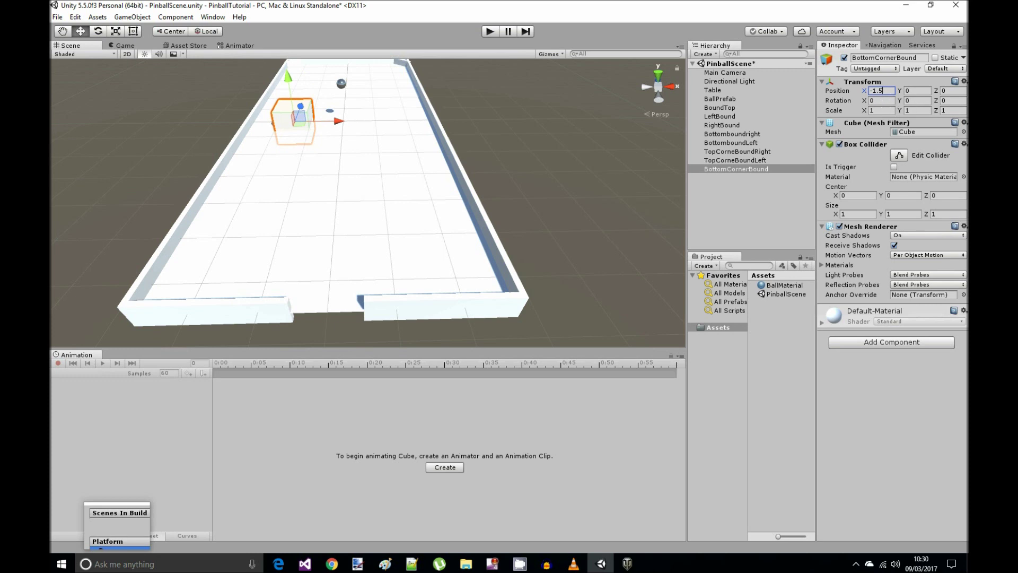
pyautogui.click(957, 91)
pyautogui.write('-6')
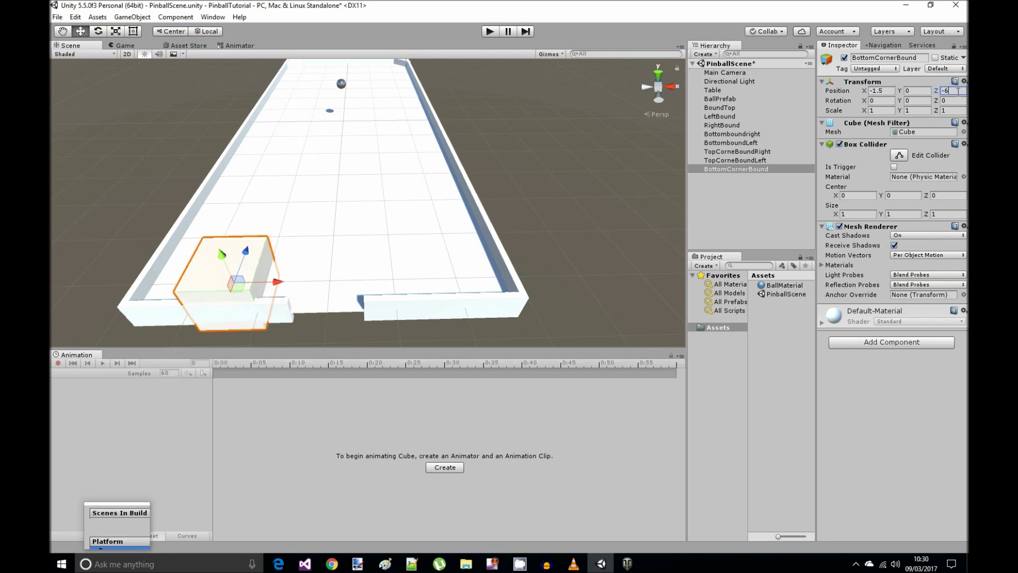
# - Set BottomCornerBound's Y rotation to 20 and its Y scale to 0.5
pyautogui.click(926, 101)
pyautogui.write('20')
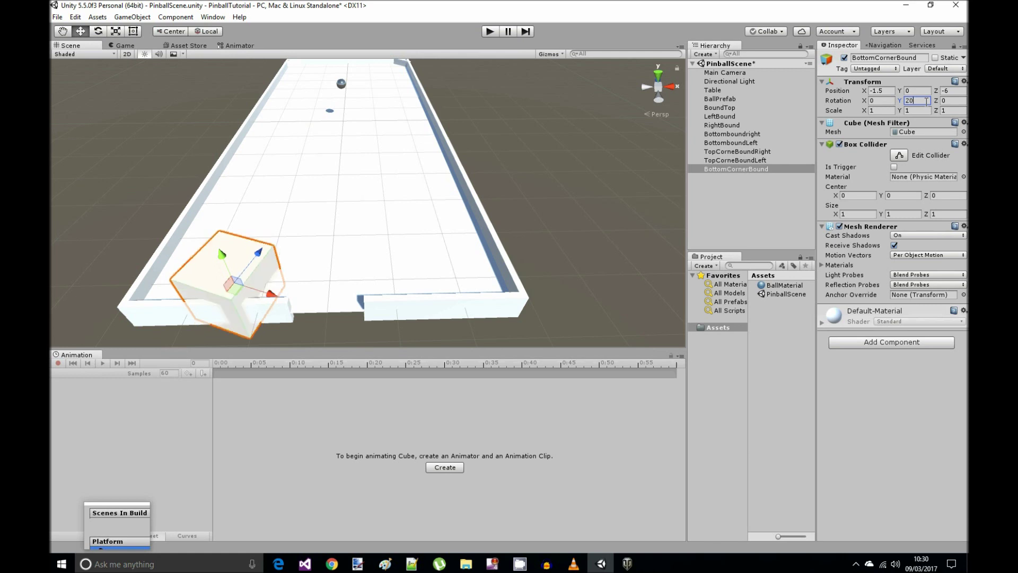
pyautogui.click(911, 111)
pyautogui.write('.05')
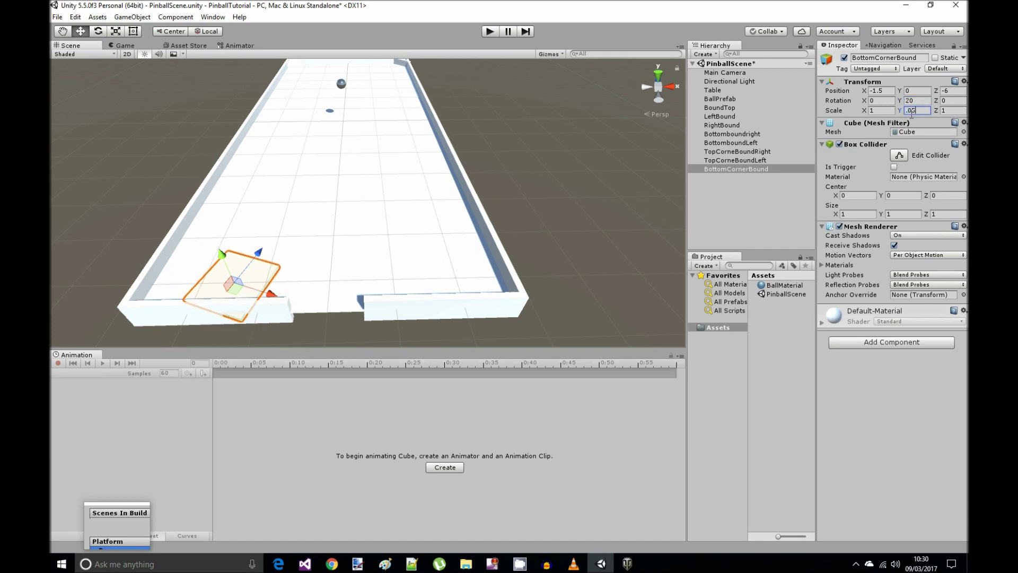
pyautogui.press('BackSpace')
pyautogui.press('BackSpace')
pyautogui.press('BackSpace')
pyautogui.write('0.5')
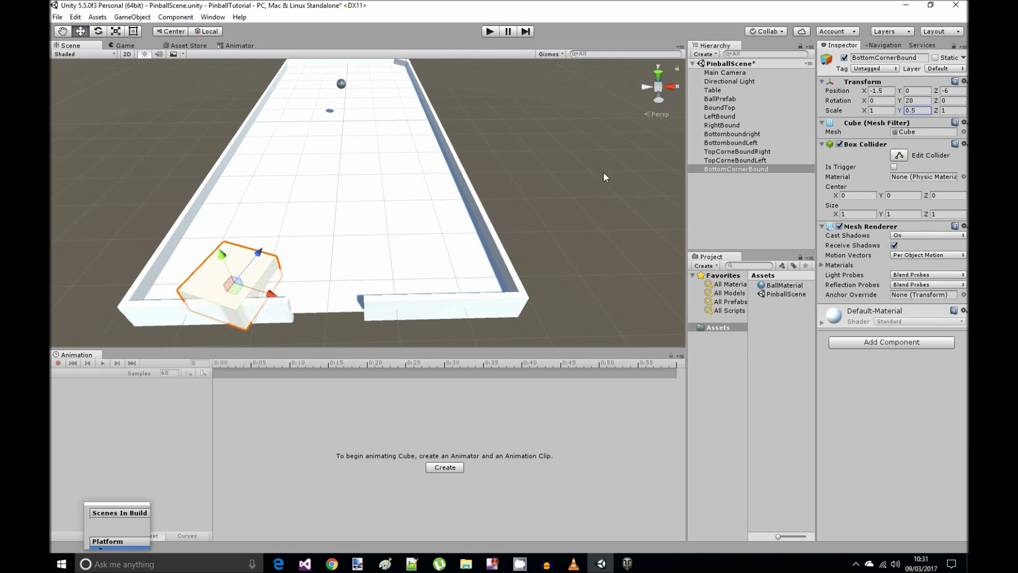
# - Set BottomCornerBound's Z scale to 0.1 and its X scale to 2.5
pyautogui.click(952, 111)
pyautogui.write('.1')
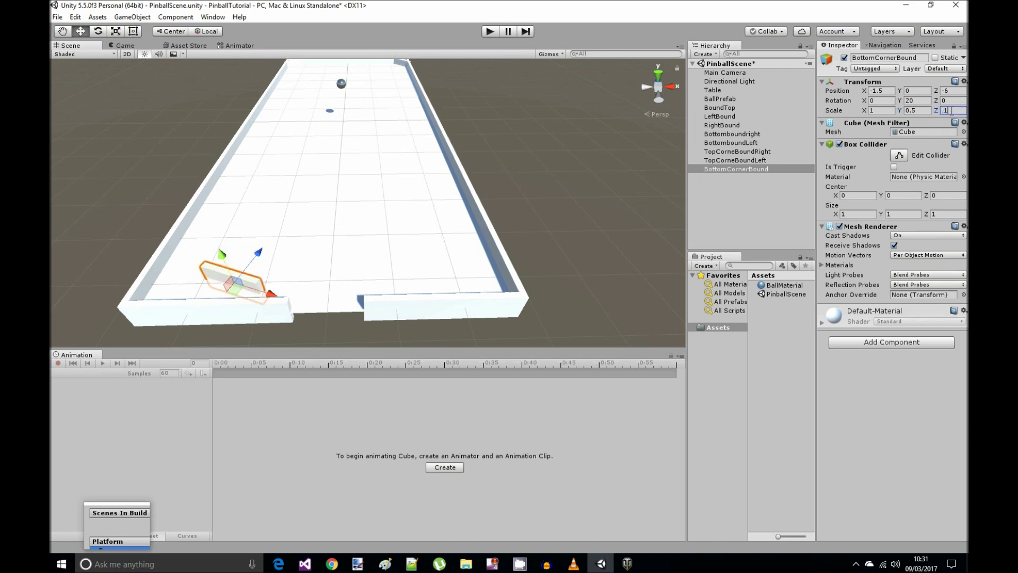
pyautogui.press('Return')
pyautogui.click(890, 111)
pyautogui.write('2')
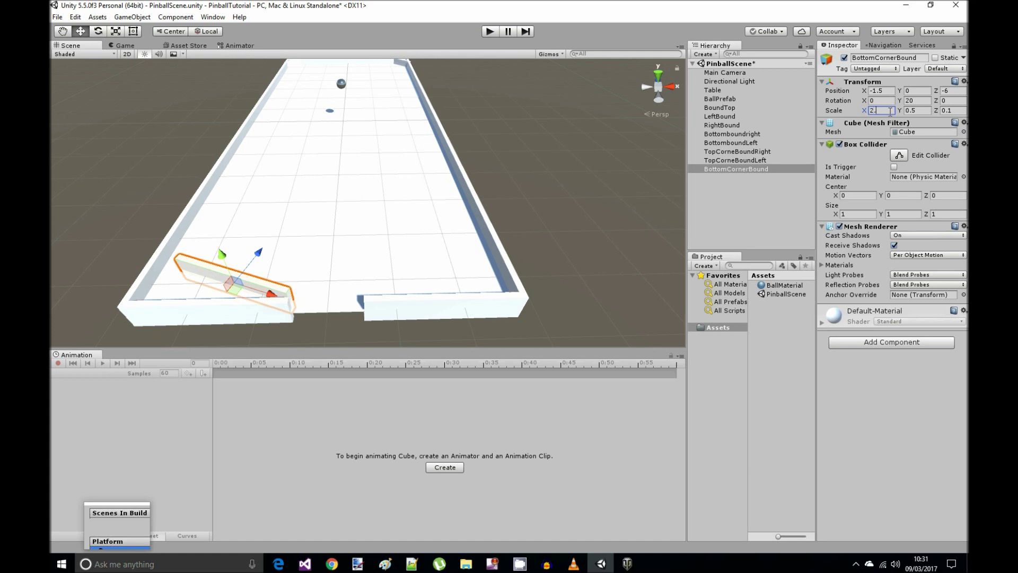
pyautogui.write('.5')
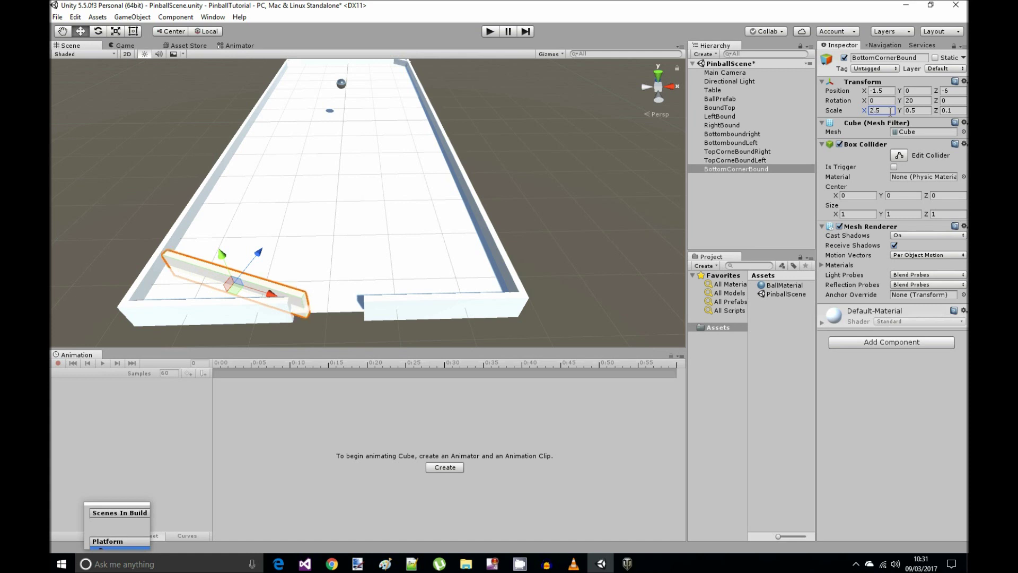
# - Slide BottomCornerBound into the table's bottom left corner, to about X -1.73 and Z -6.08
pyautogui.moveTo(382, 218); pyautogui.dragTo(404, 219, button='middle')
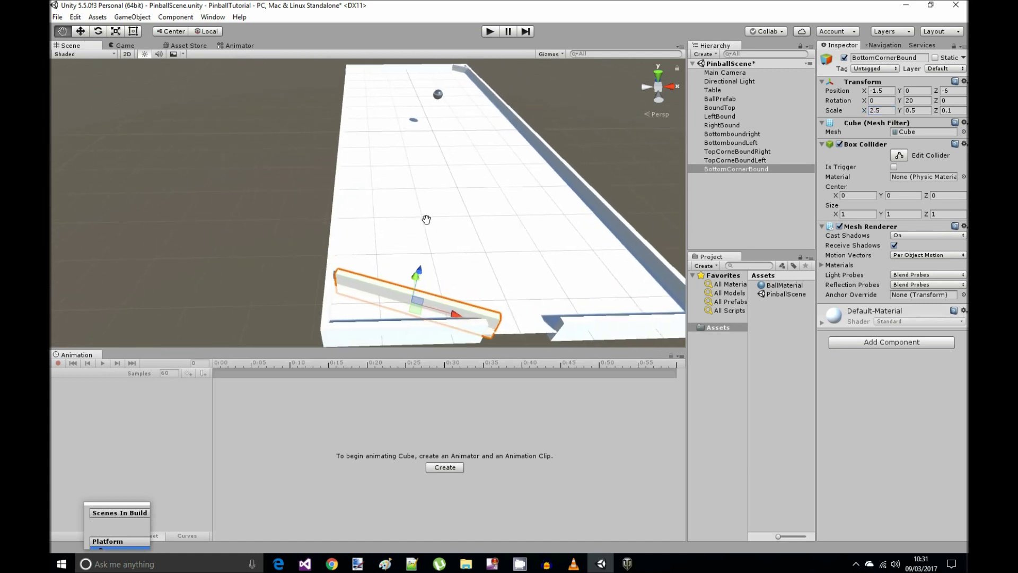
pyautogui.moveTo(353, 293); pyautogui.dragTo(342, 293)
pyautogui.moveTo(323, 250); pyautogui.dragTo(321, 260)
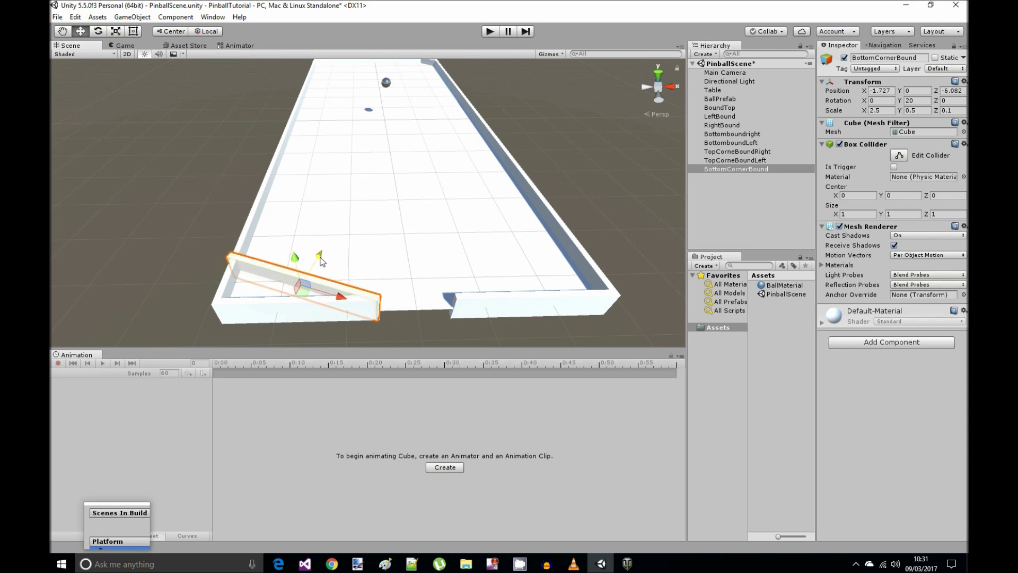
# - Round BottomCornerBound's position to X -1.7 and Z -6, and check its fit against the bottom left walls
pyautogui.click(882, 91)
pyautogui.click(884, 91)
pyautogui.press('BackSpace')
pyautogui.press('BackSpace')
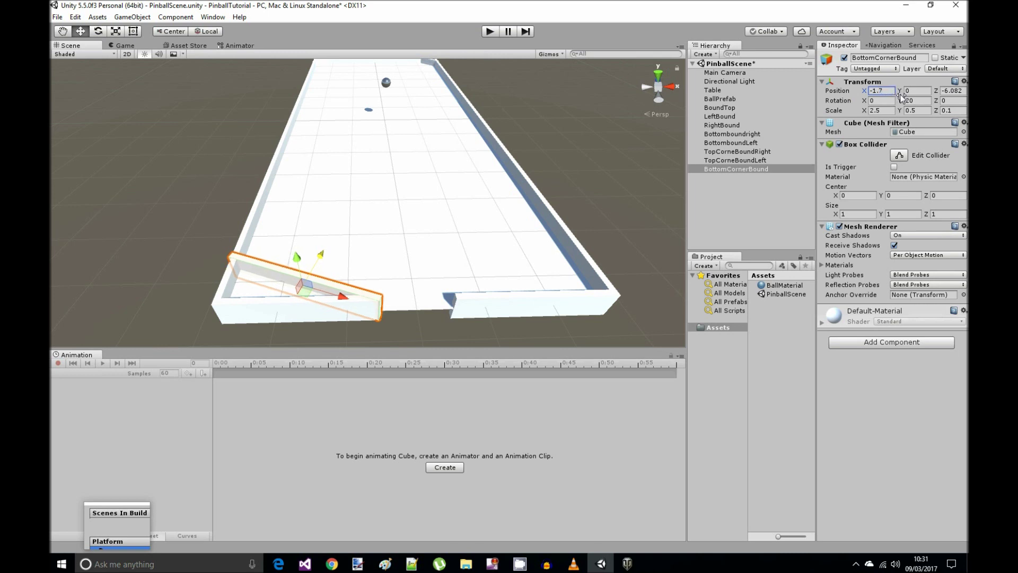
pyautogui.click(952, 91)
pyautogui.press('BackSpace')
pyautogui.press('BackSpace')
pyautogui.press('BackSpace')
pyautogui.moveTo(581, 199)
pyautogui.mouseDown(button='middle')
pyautogui.moveTo(546, 197)
pyautogui.moveTo(565, 202)
pyautogui.mouseUp(button='middle')
pyautogui.click(605, 202)
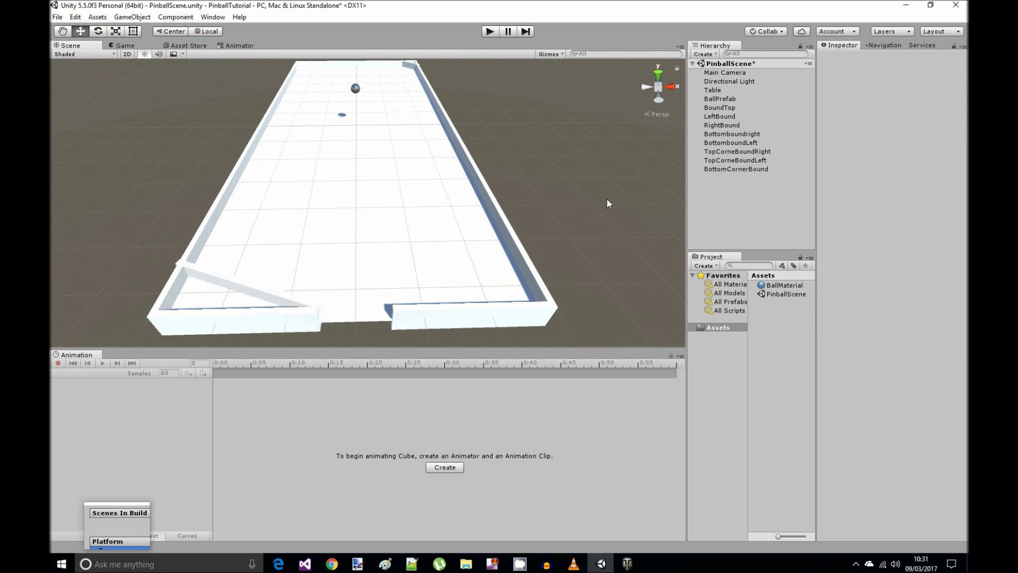
pyautogui.click(259, 298)
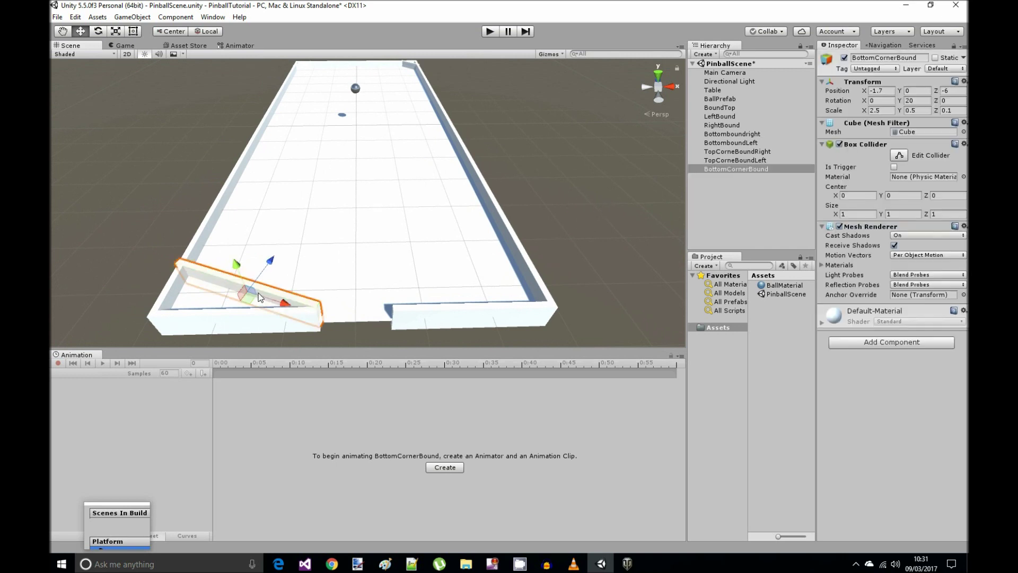
pyautogui.click(585, 259)
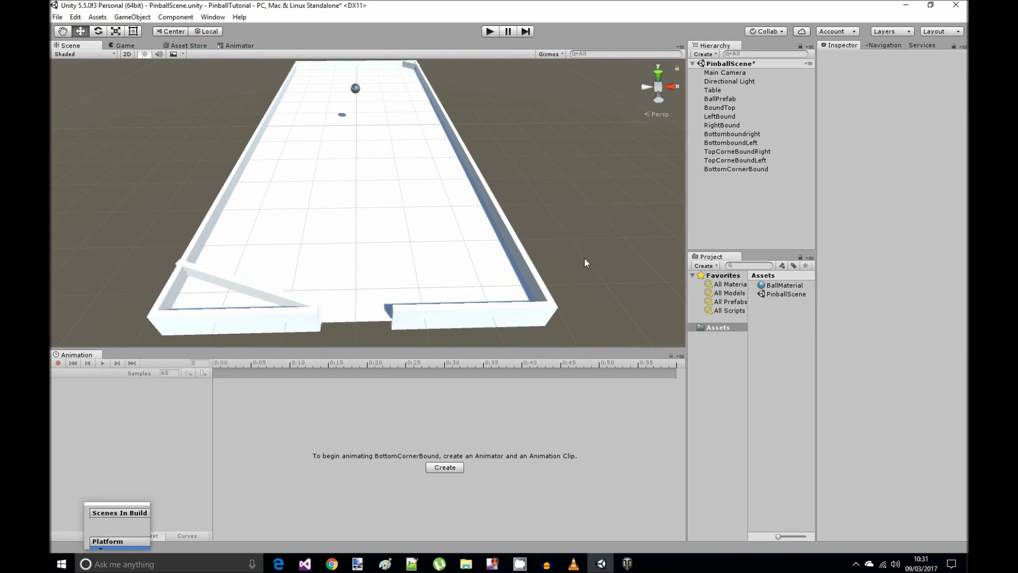
# - Duplicate BottomCornerBound and mirror the copy to the right side with X position 1.7 and Y rotation -20
pyautogui.click(733, 168)
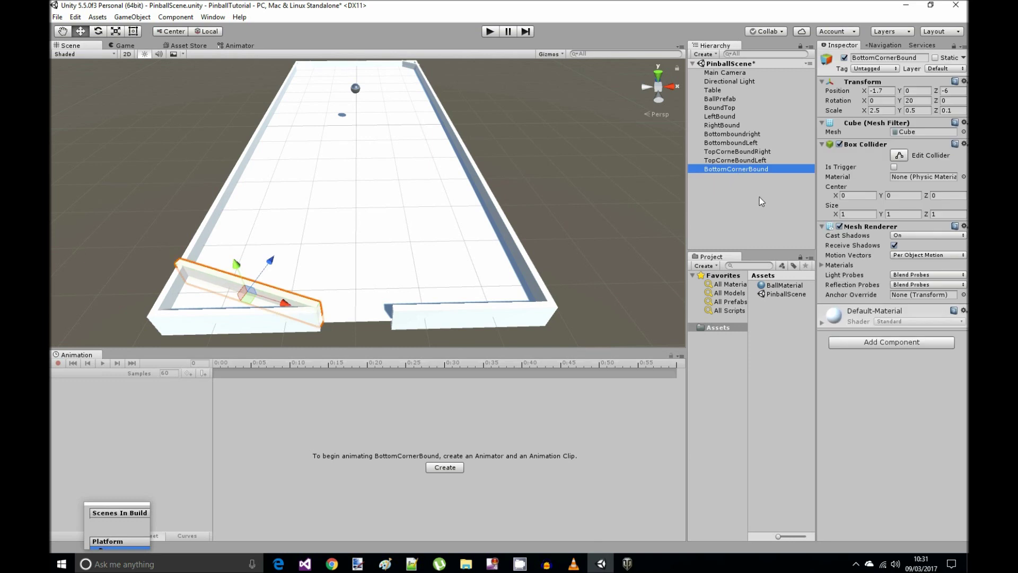
pyautogui.hotkey('ctrl', 'd')
pyautogui.click(877, 92)
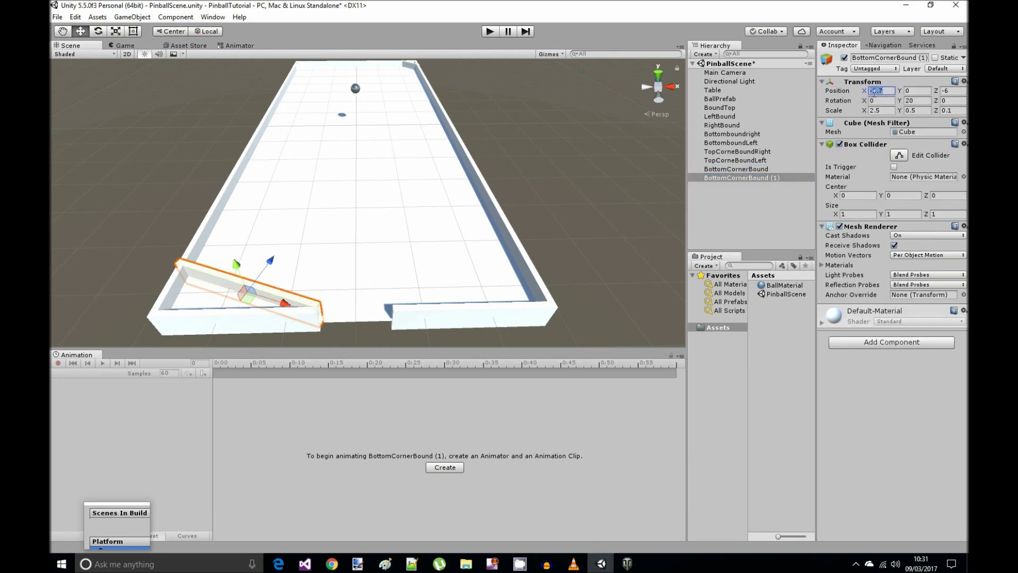
pyautogui.press('Home')
pyautogui.press('Delete')
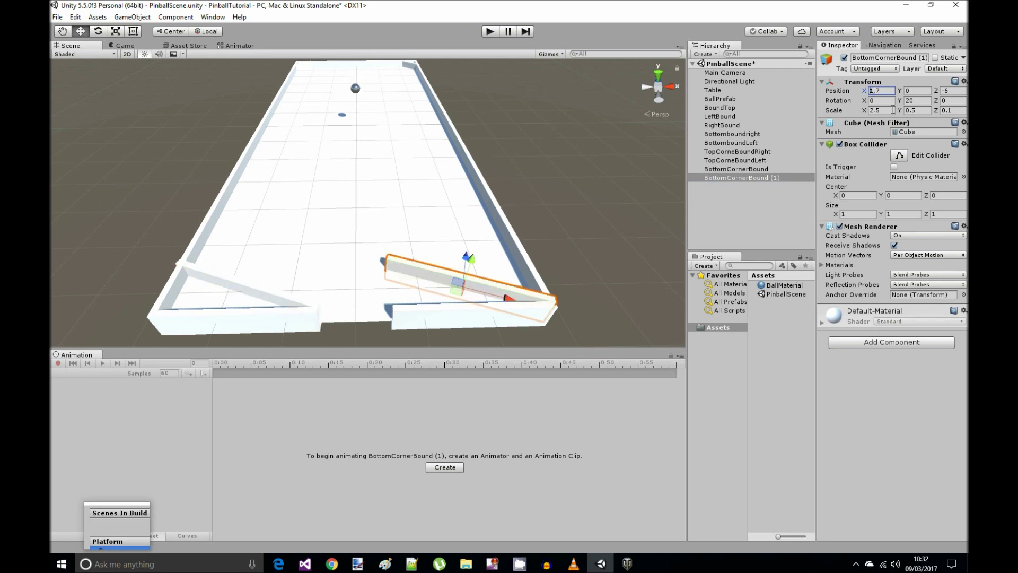
pyautogui.click(909, 100)
pyautogui.press('Home')
pyautogui.write('-')
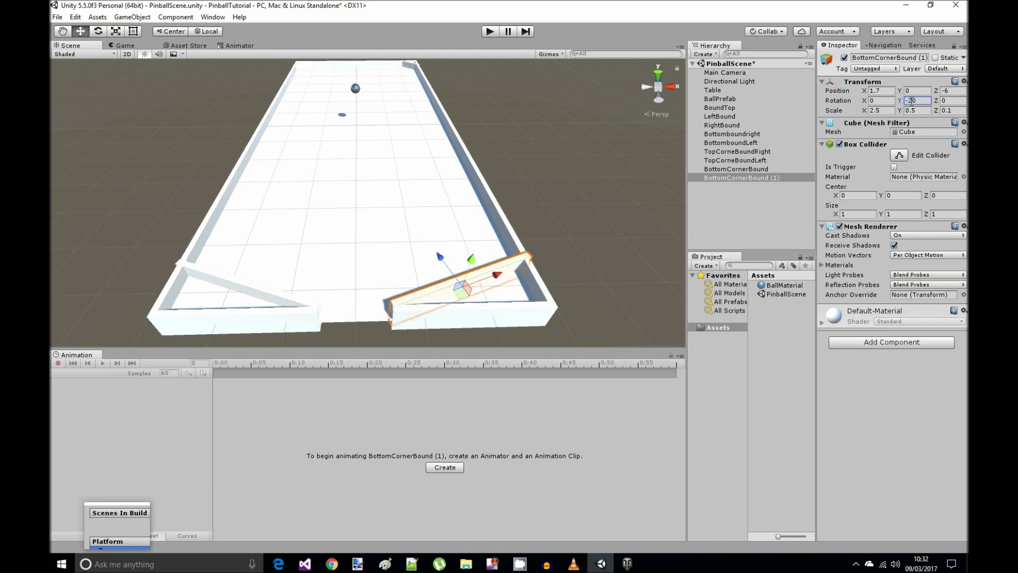
# - Rename the duplicated corner wall BottomCornerBoundRight
pyautogui.click(765, 183)
pyautogui.click(765, 180)
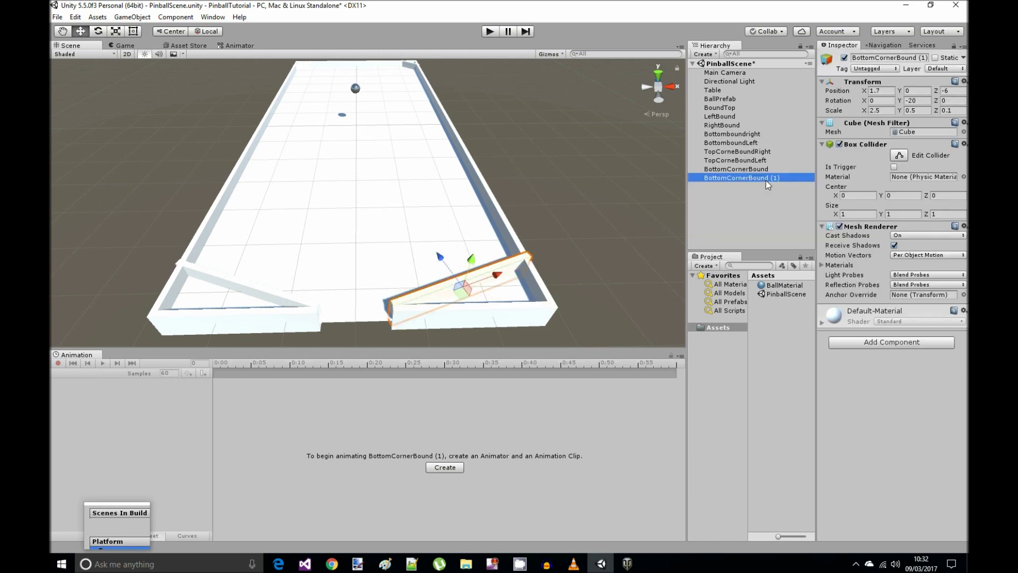
pyautogui.moveTo(914, 57); pyautogui.dragTo(939, 63)
pyautogui.write('Right')
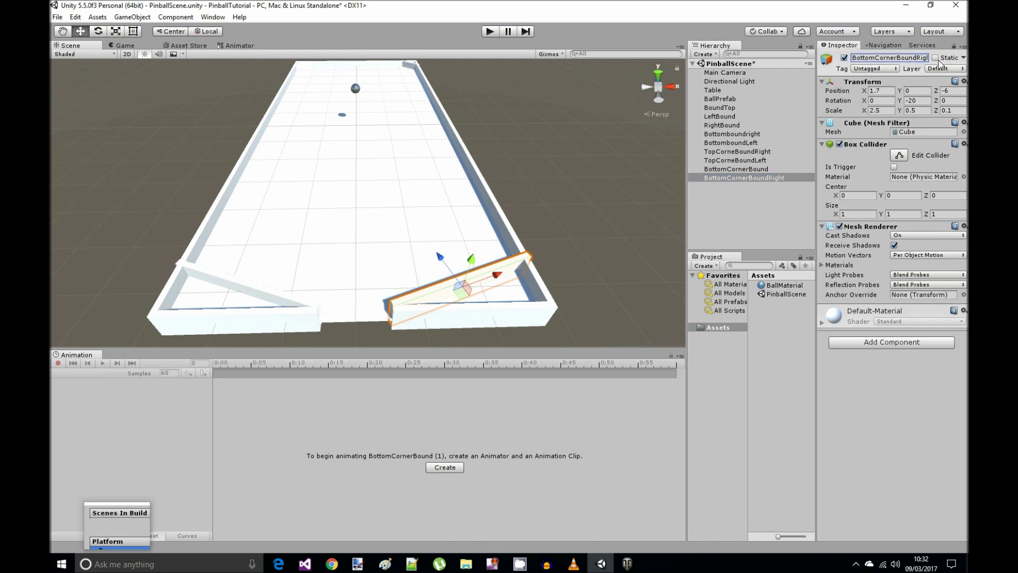
pyautogui.press('Return')
# - Rename the original bottom corner wall BottomCornerBoundLeft and save the scene
pyautogui.click(745, 169)
pyautogui.click(923, 59)
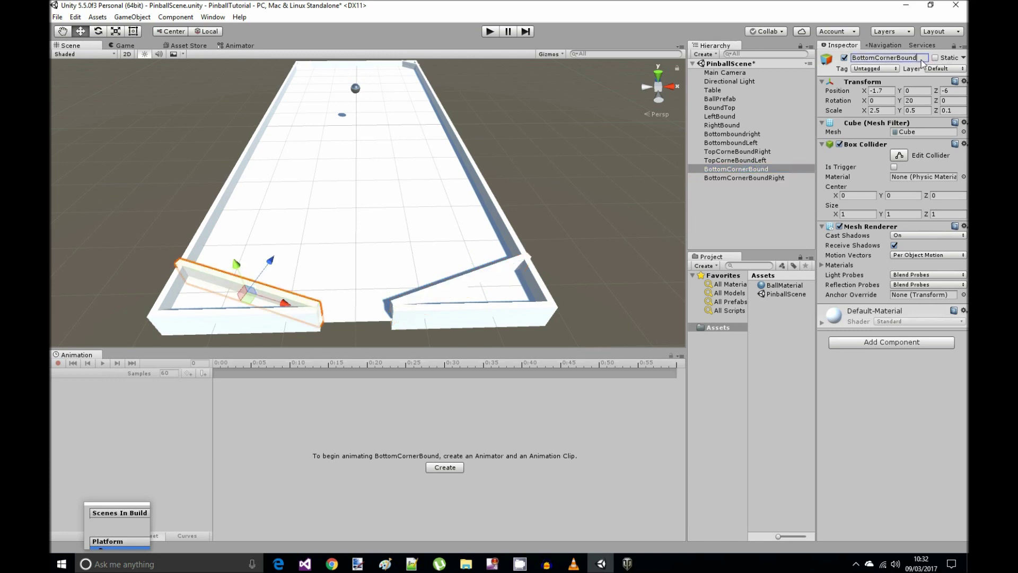
pyautogui.click(921, 59)
pyautogui.write('Left')
pyautogui.click(55, 17)
pyautogui.click(85, 57)
# - Add a Rigidbody component to BallPrefab
pyautogui.moveTo(388, 196); pyautogui.dragTo(382, 232, button='middle')
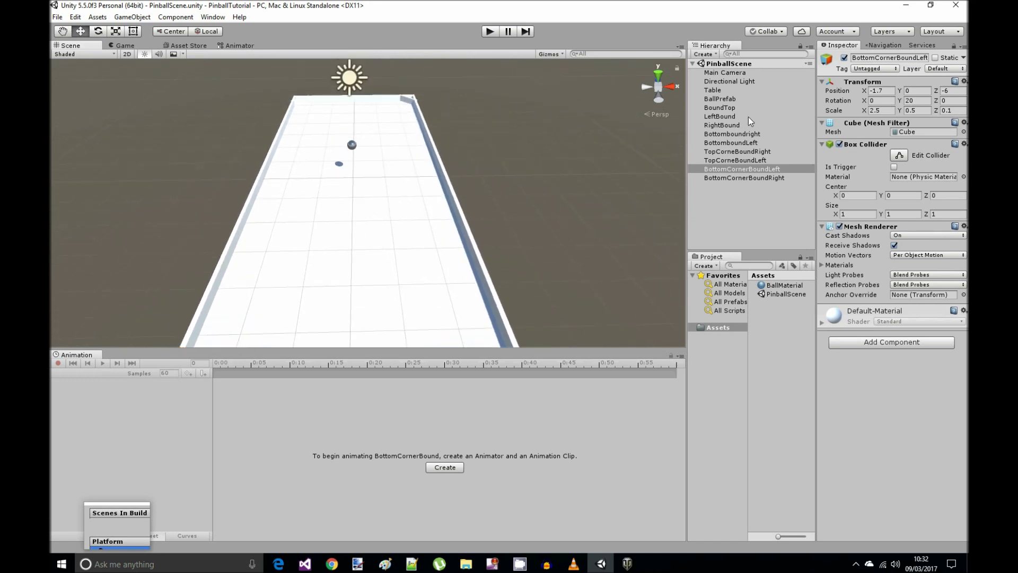
pyautogui.click(740, 100)
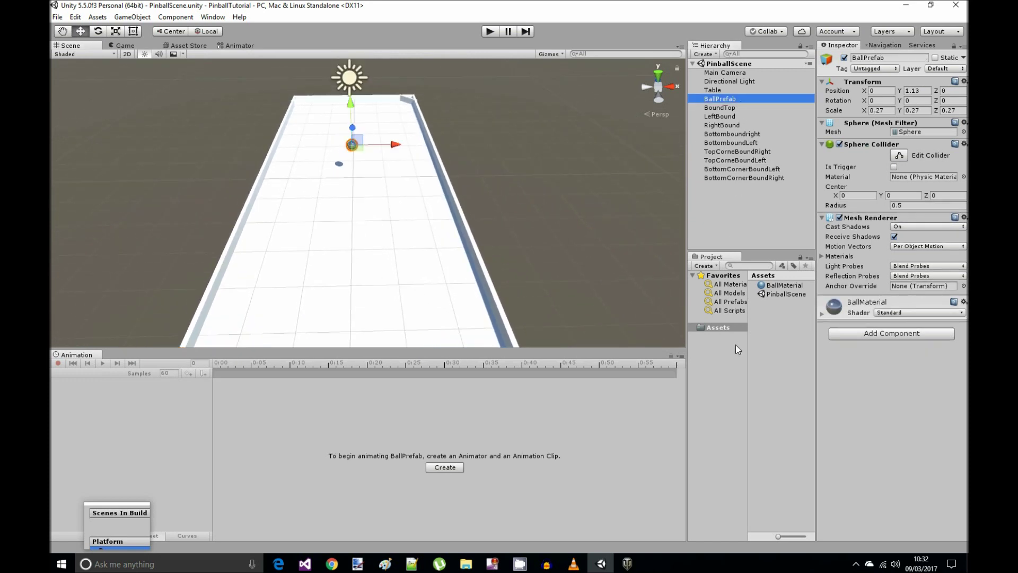
pyautogui.click(874, 333)
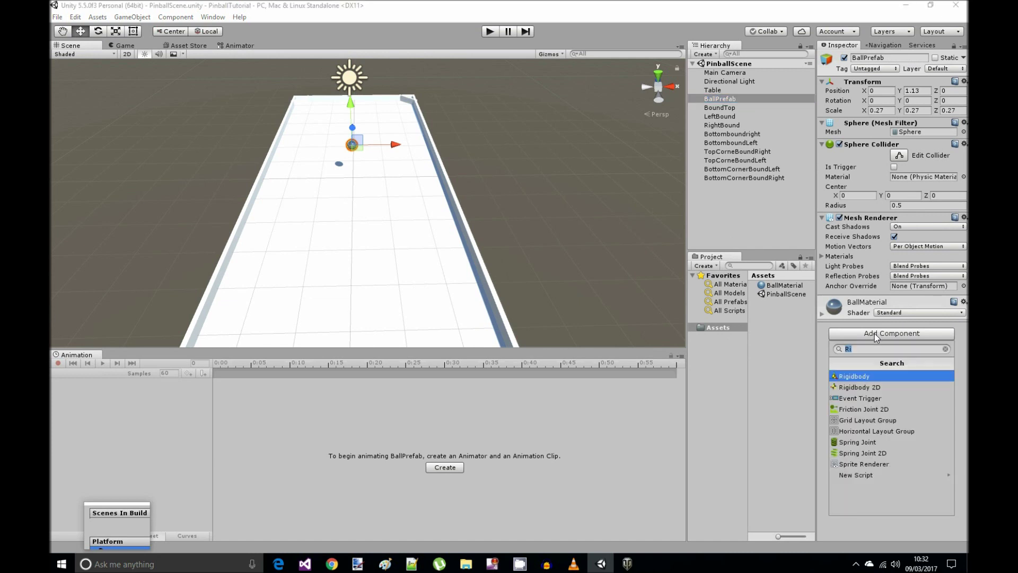
pyautogui.write('Rigidbody')
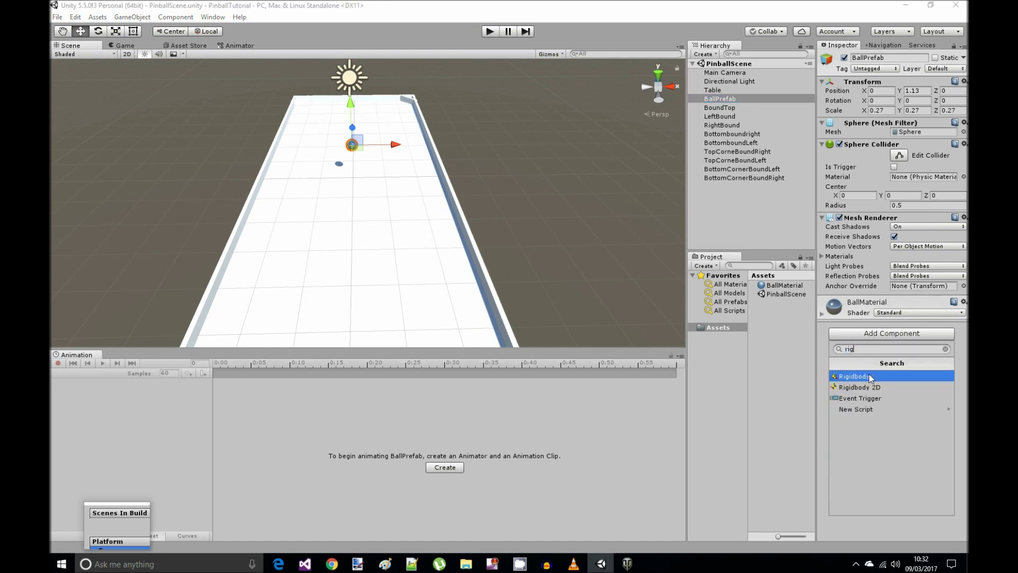
pyautogui.press('Return')
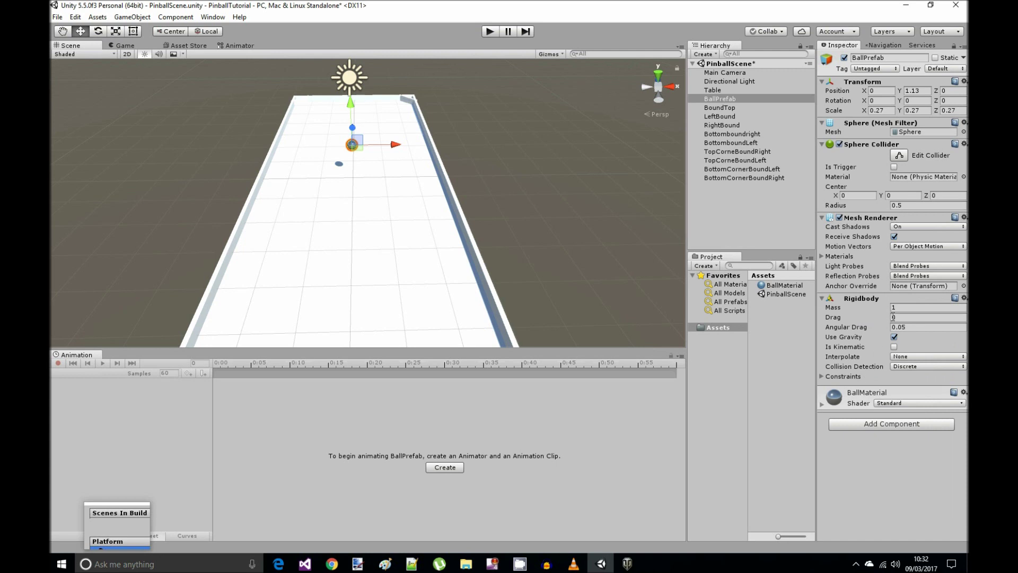
# - Set the ball's Rigidbody to mass 0.08, angular drag 0 and Continuous Dynamic collision detection, and save the scene
pyautogui.click(902, 310)
pyautogui.write('0.08')
pyautogui.click(913, 325)
pyautogui.write('0')
pyautogui.click(922, 367)
pyautogui.click(910, 402)
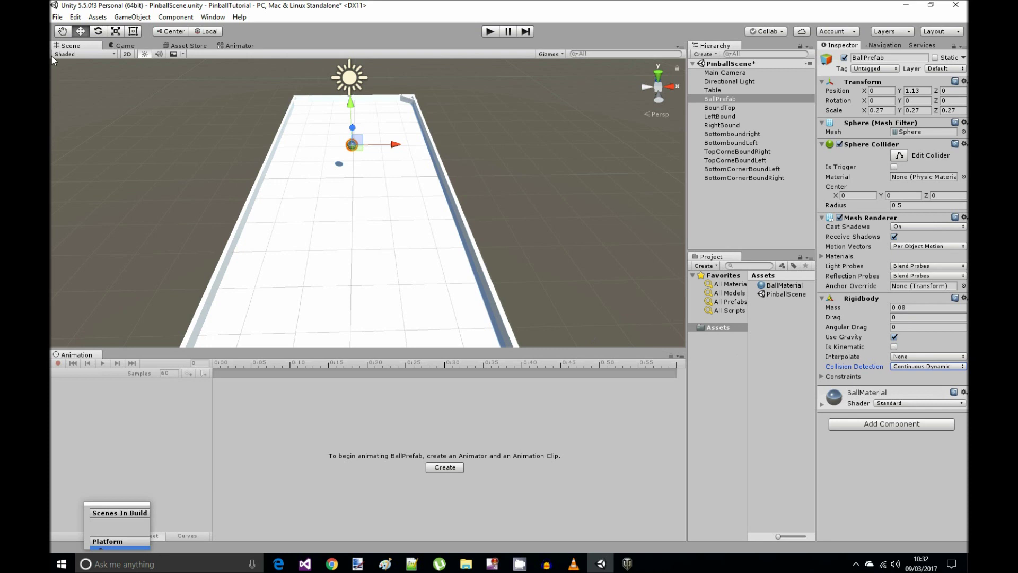
pyautogui.click(57, 17)
pyautogui.click(69, 57)
# - Create a folder named Prefabs inside the project's Assets
pyautogui.rightClick(723, 332)
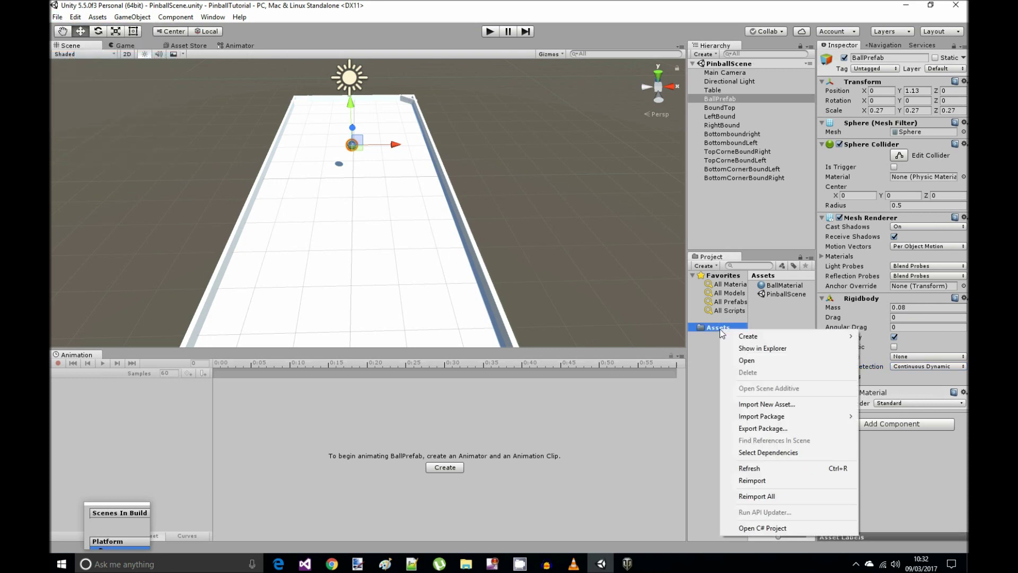
pyautogui.moveTo(743, 336)
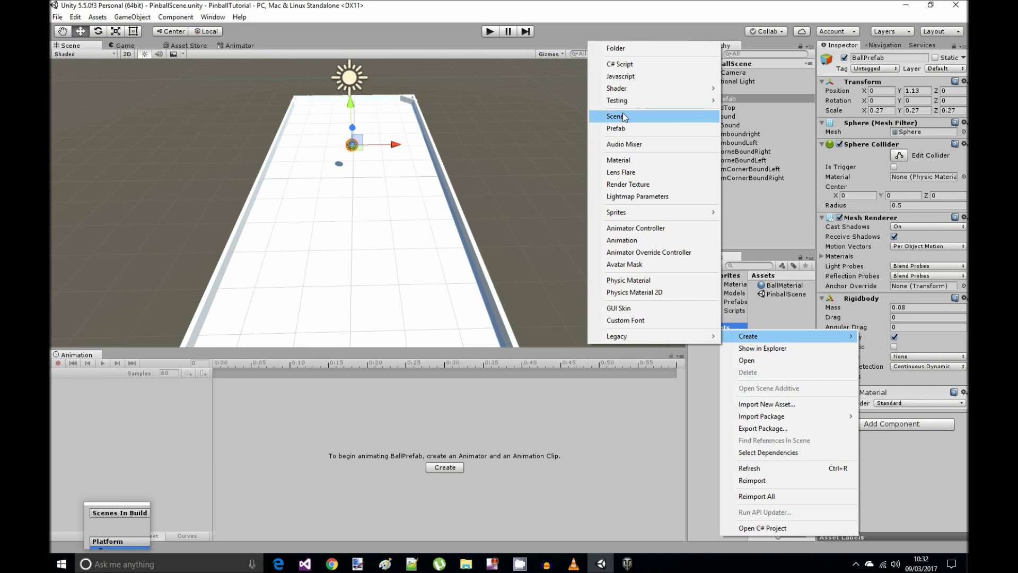
pyautogui.click(634, 49)
pyautogui.write('Prefabs')
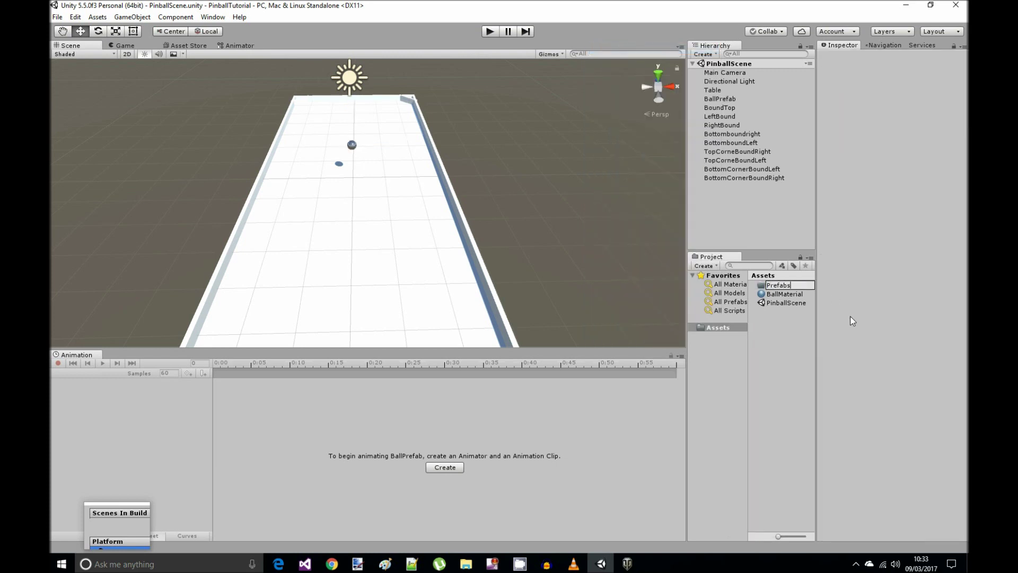
pyautogui.press('Return')
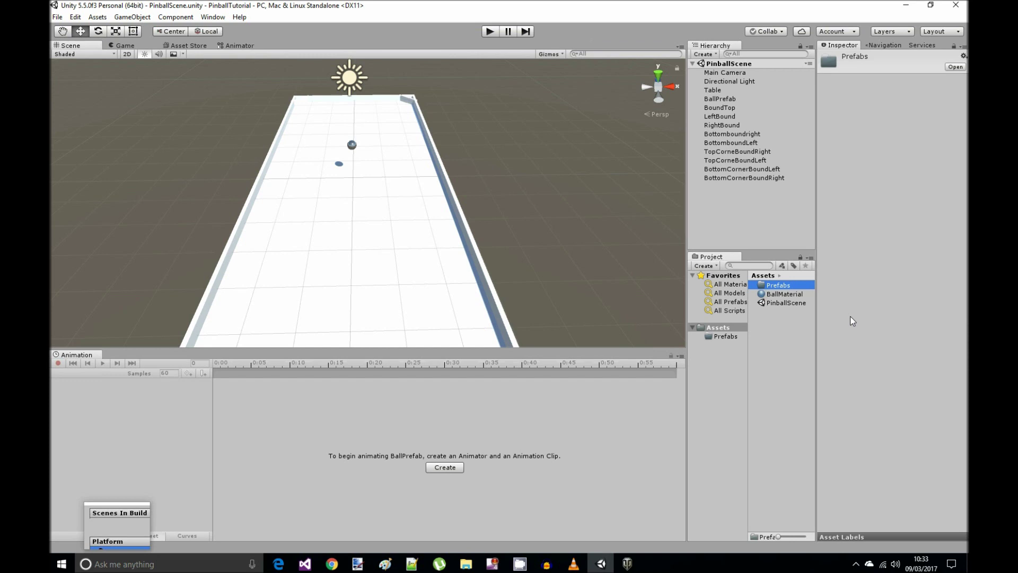
# - Turn the scene's BallPrefab object into a prefab in the Prefabs folder and save the scene
pyautogui.click(732, 100)
pyautogui.moveTo(726, 100); pyautogui.dragTo(773, 287)
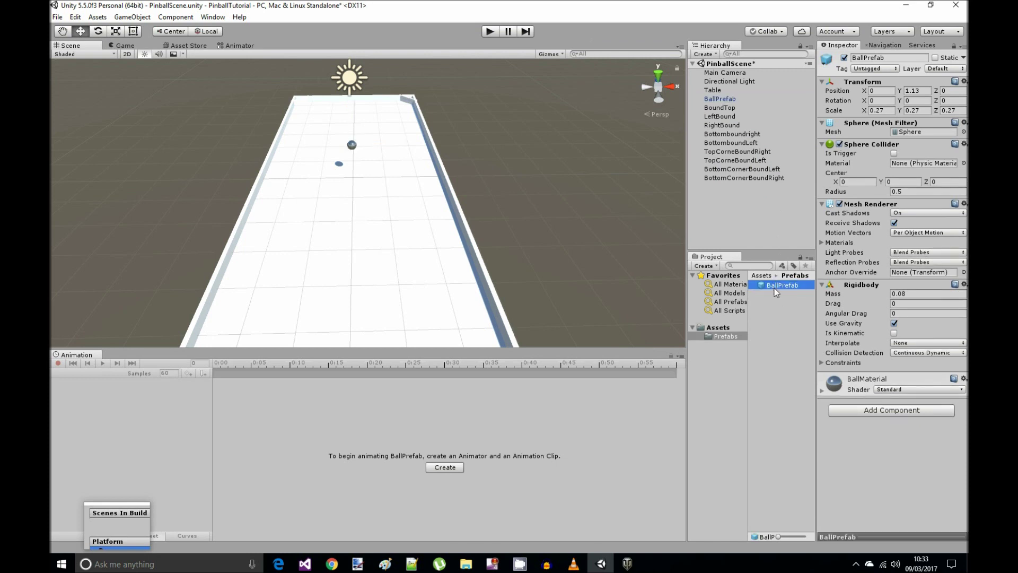
pyautogui.click(56, 16)
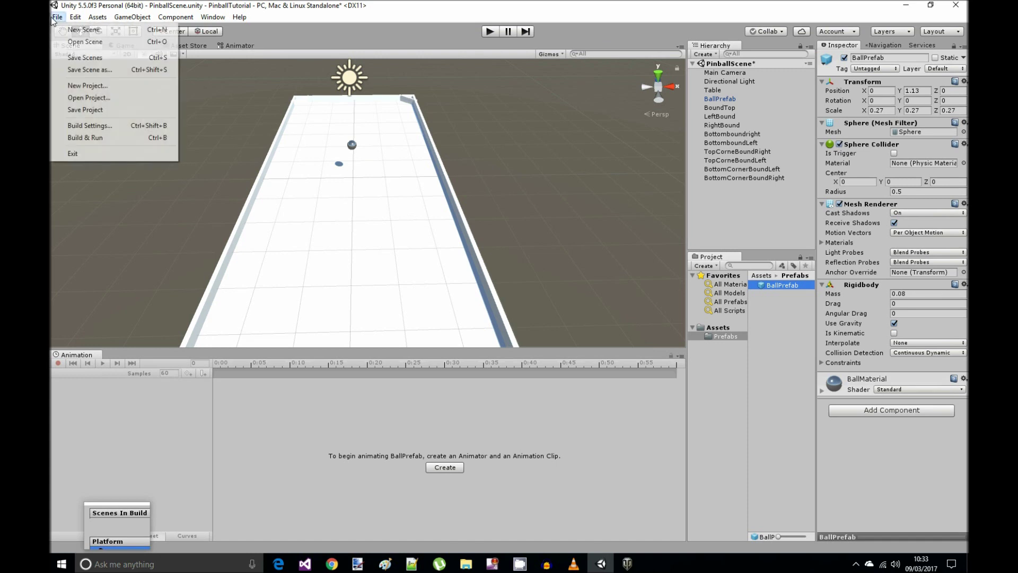
pyautogui.click(82, 57)
pyautogui.moveTo(348, 218)
pyautogui.mouseDown(button='right')
pyautogui.moveTo(348, 196)
pyautogui.moveTo(337, 223)
pyautogui.mouseUp(button='right')
pyautogui.scroll(-3, 350, 205)
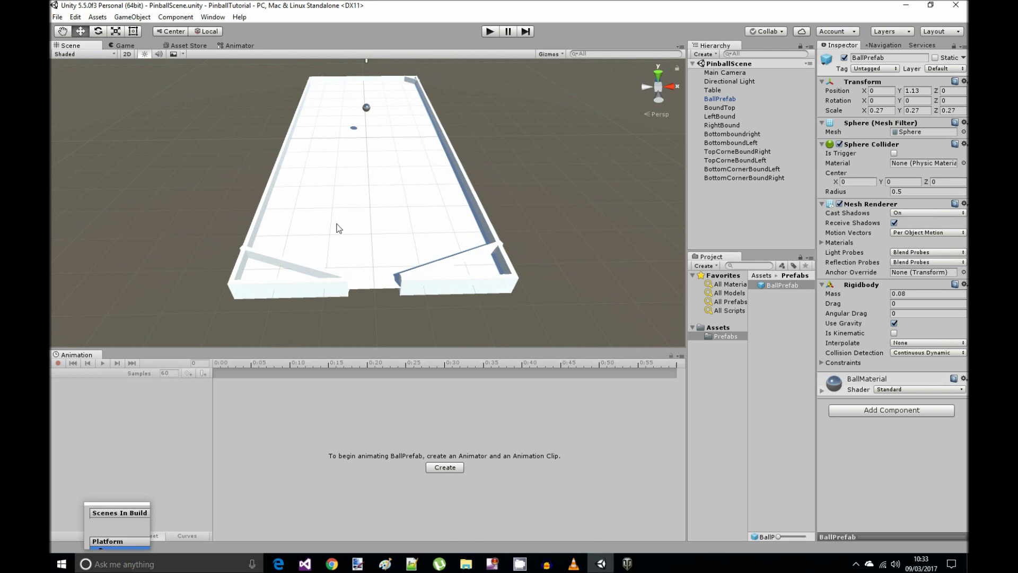
pyautogui.moveTo(371, 227)
pyautogui.mouseDown(button='middle')
pyautogui.moveTo(352, 230)
pyautogui.moveTo(363, 237)
pyautogui.mouseUp(button='middle')
pyautogui.scroll(3, 363, 237)
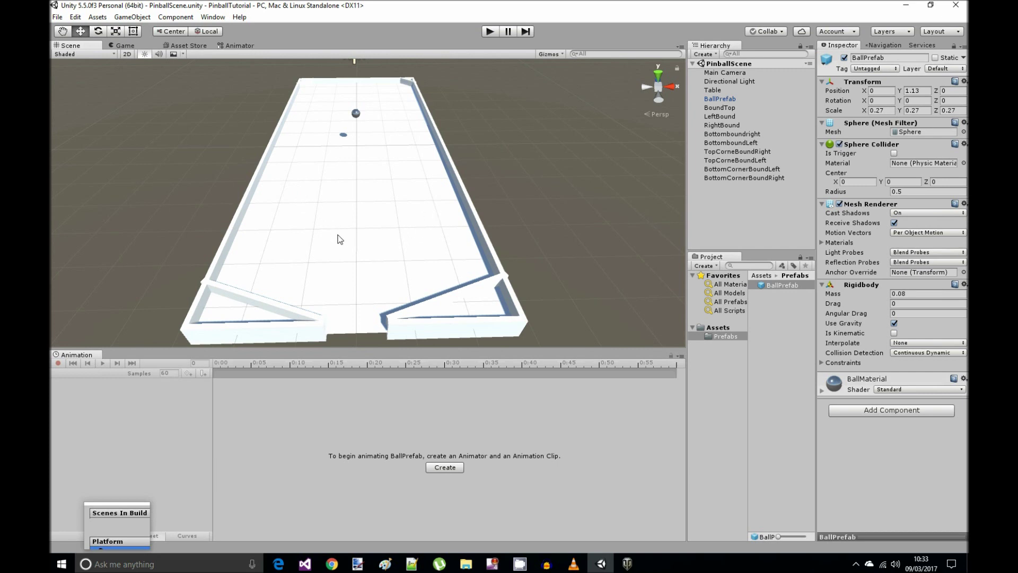
pyautogui.press('alt')
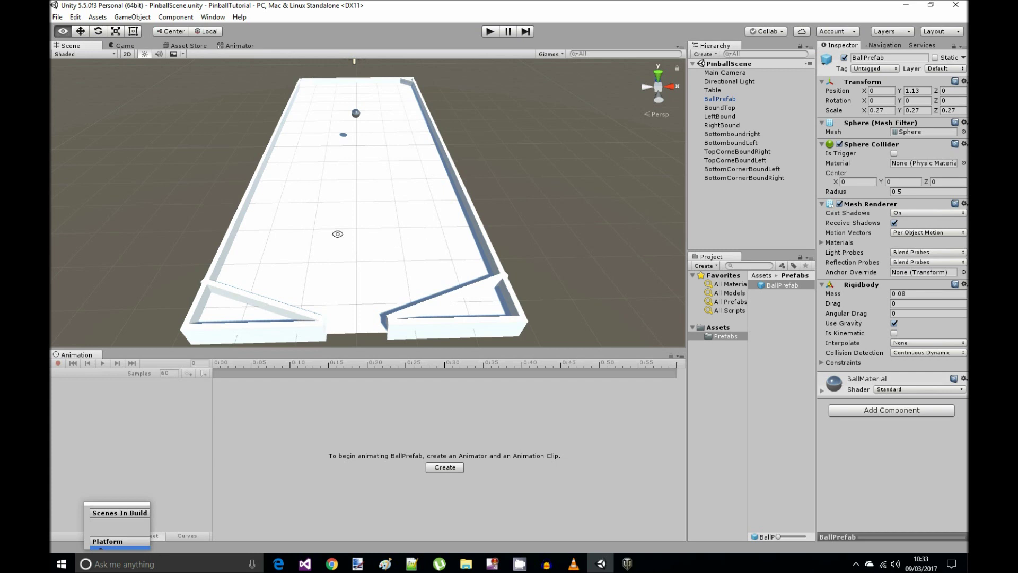